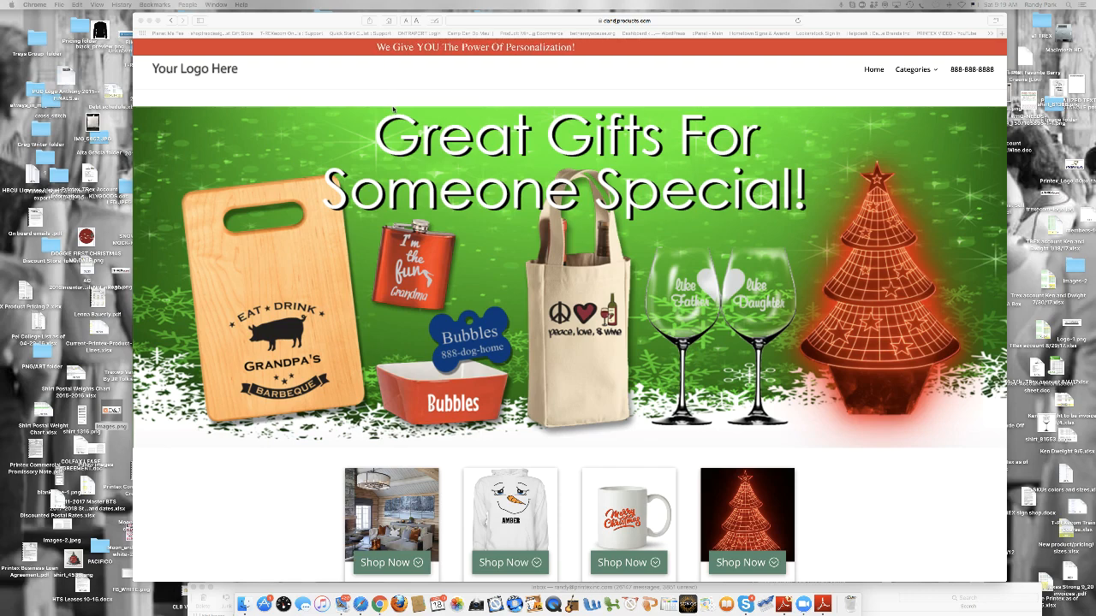
- Open the Apparel category from the store's home page, browse its products and return to the home page
scroll(416, 258, down, 5)
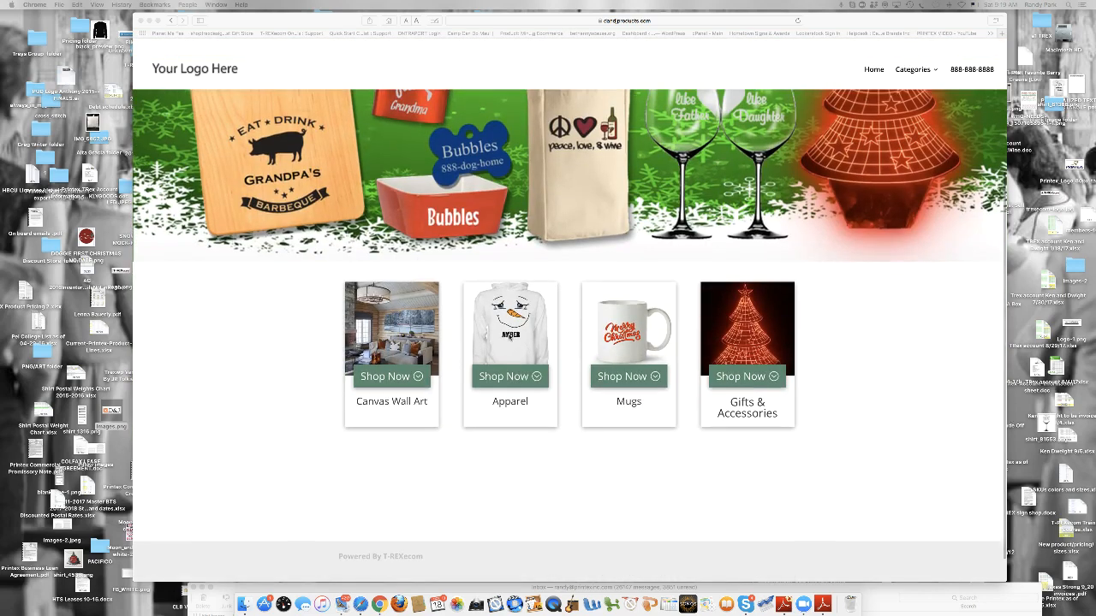
click(510, 334)
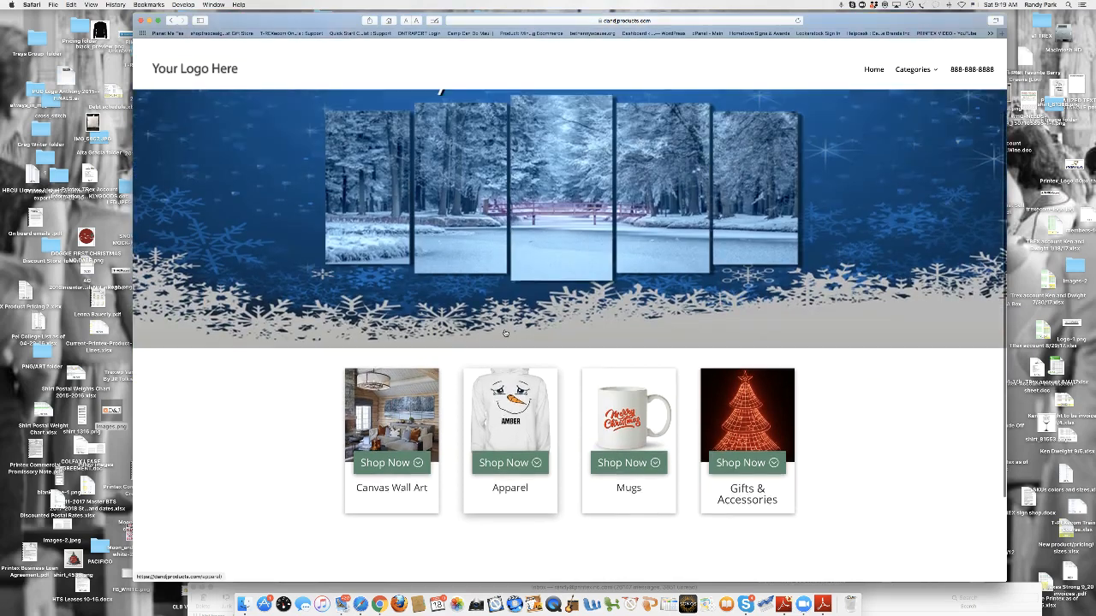
click(516, 395)
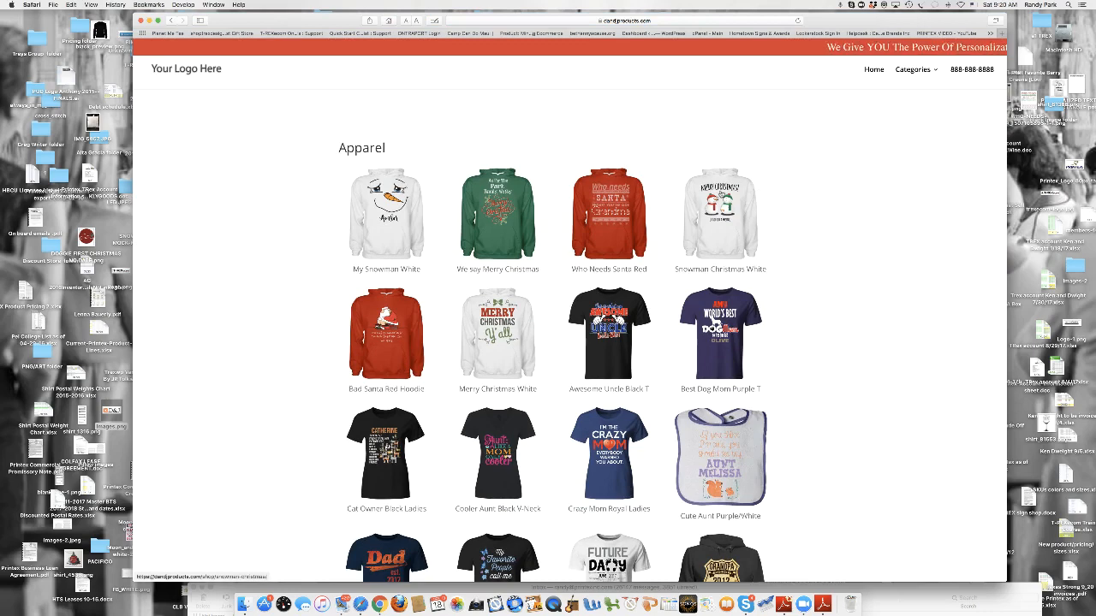
scroll(501, 255, down, 5)
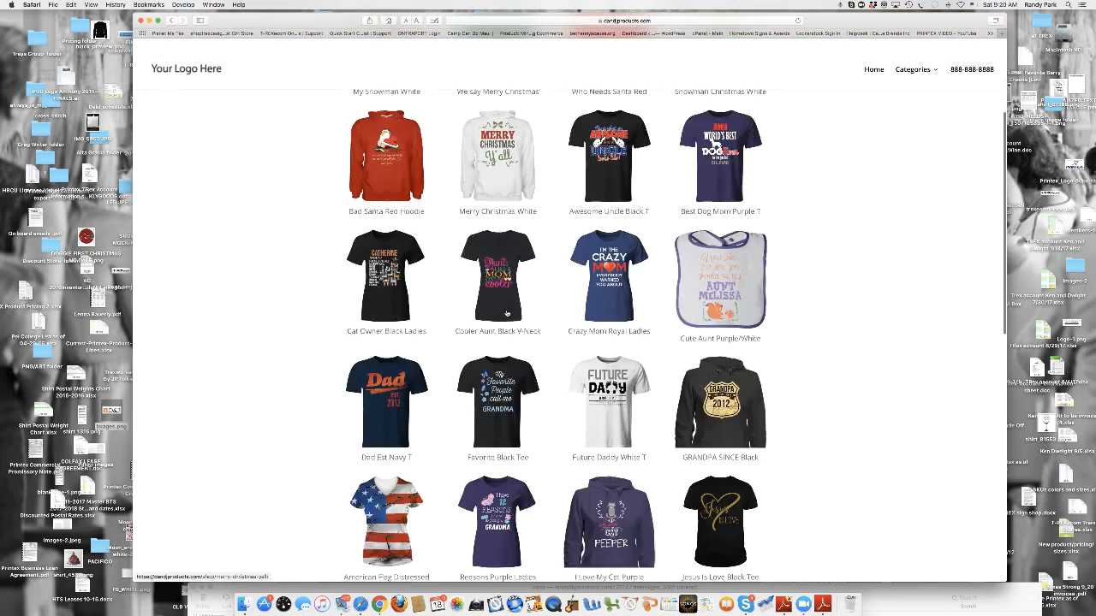
scroll(501, 256, down, 6)
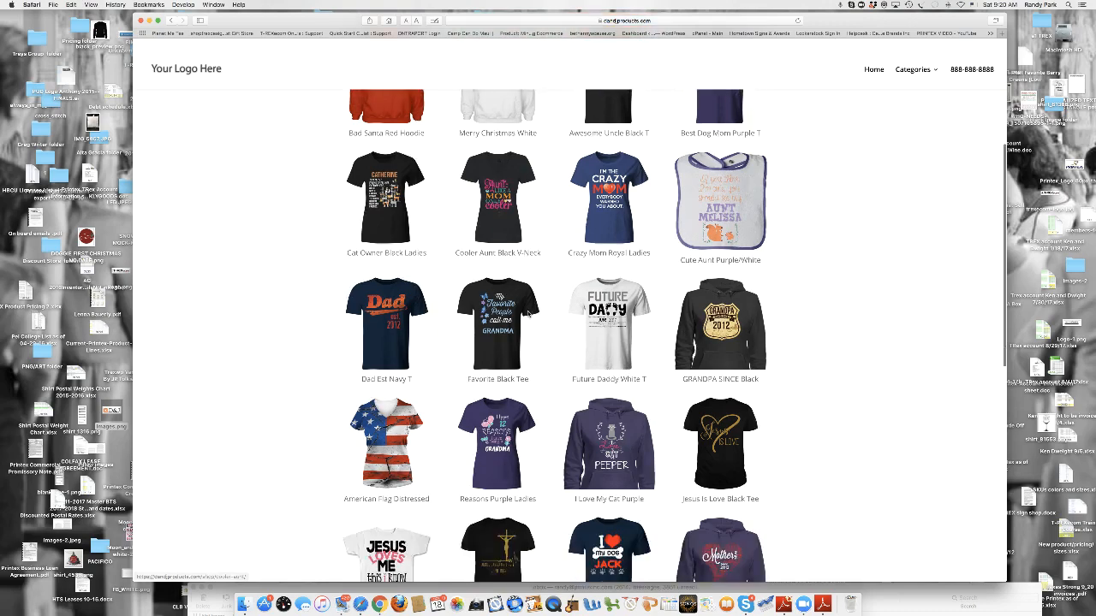
scroll(524, 319, up, 5)
scroll(524, 319, up, 6)
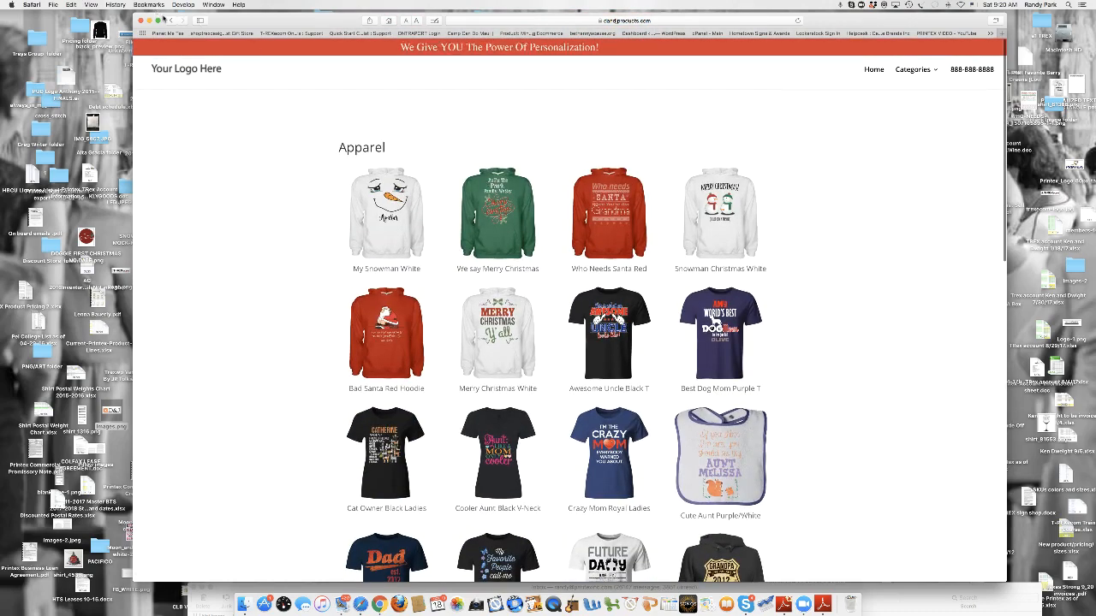
click(171, 21)
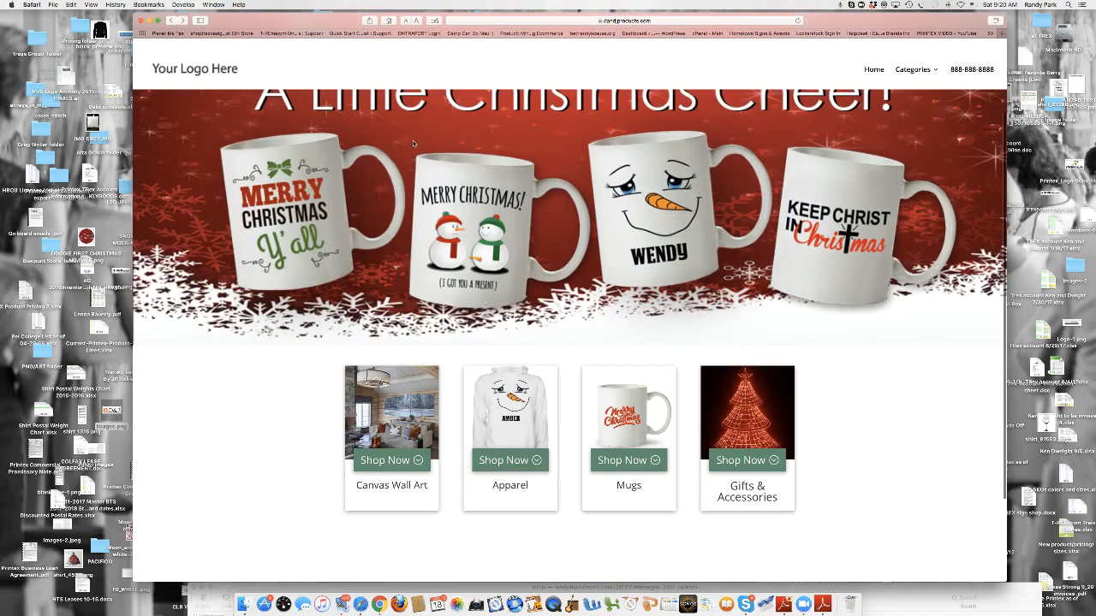
- Look at the home page banners, view the Mugs category and return to the home page
scroll(414, 143, up, 3)
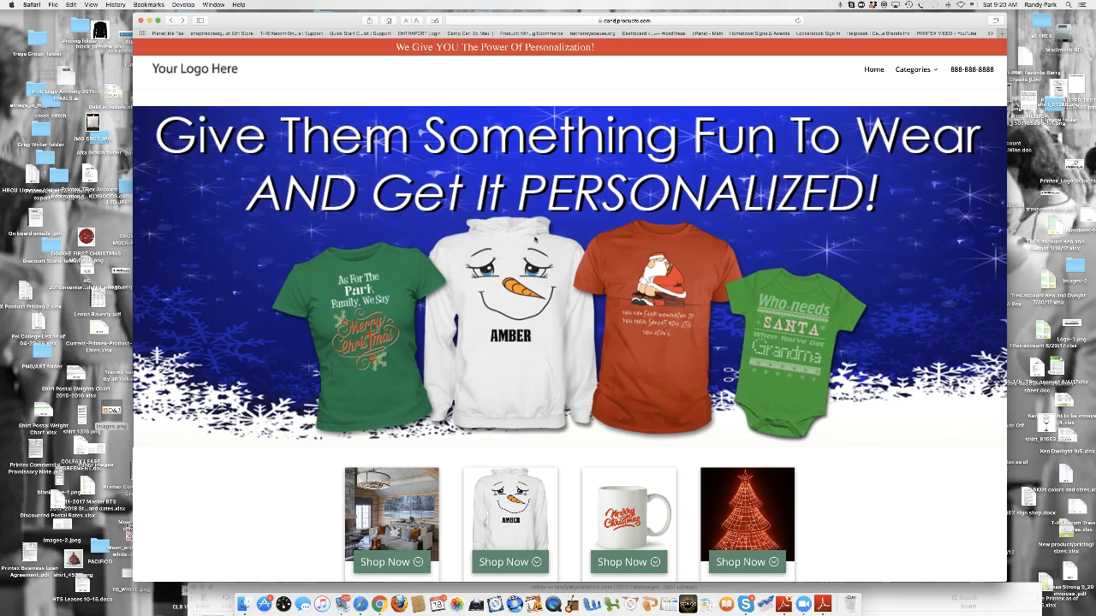
scroll(579, 248, down, 5)
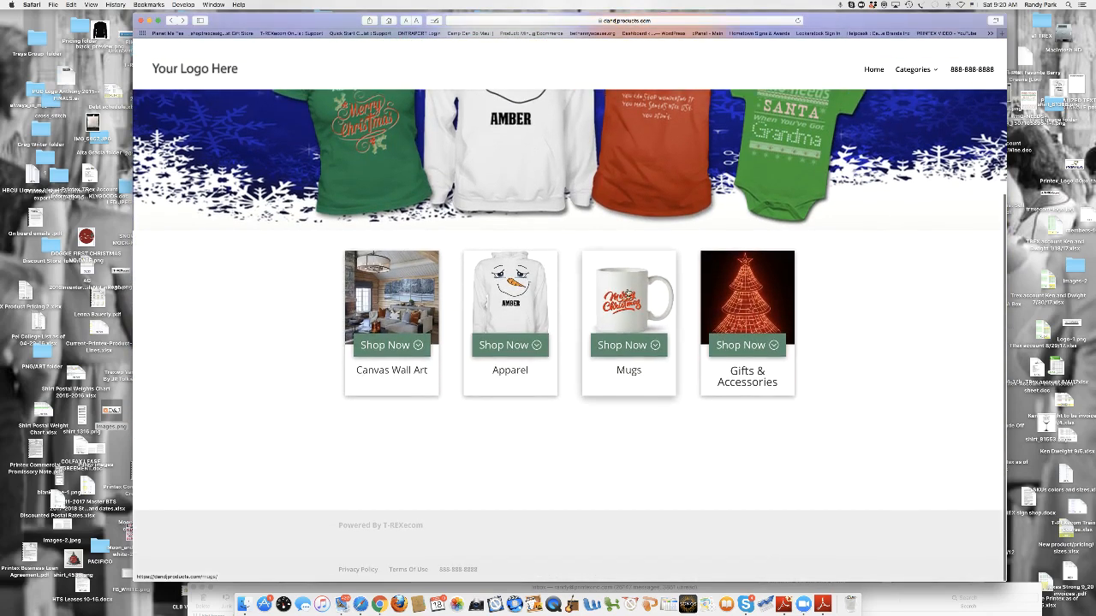
click(624, 293)
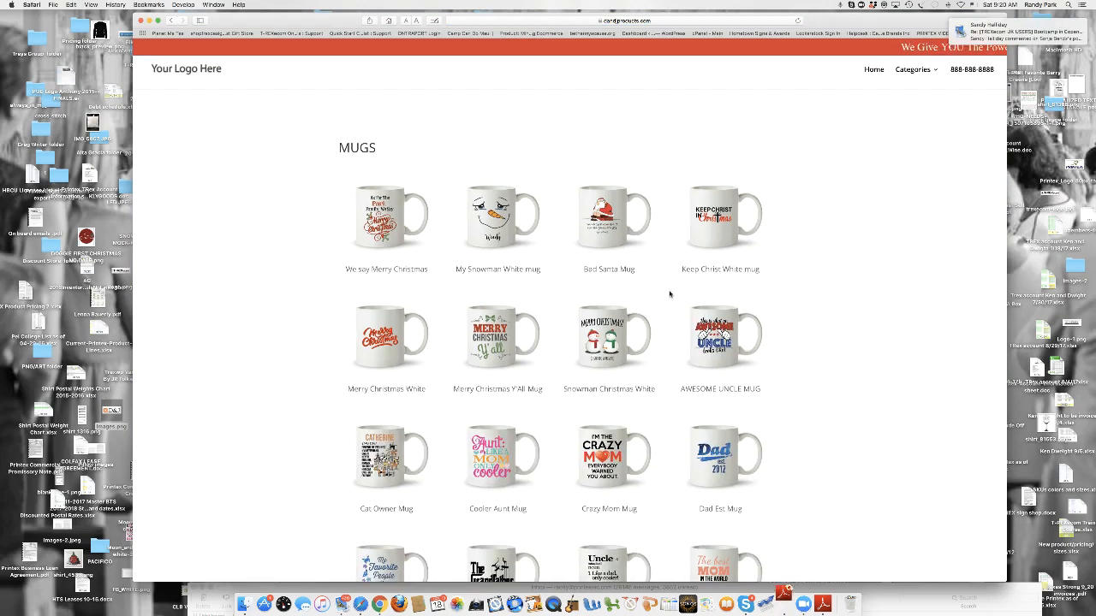
click(172, 20)
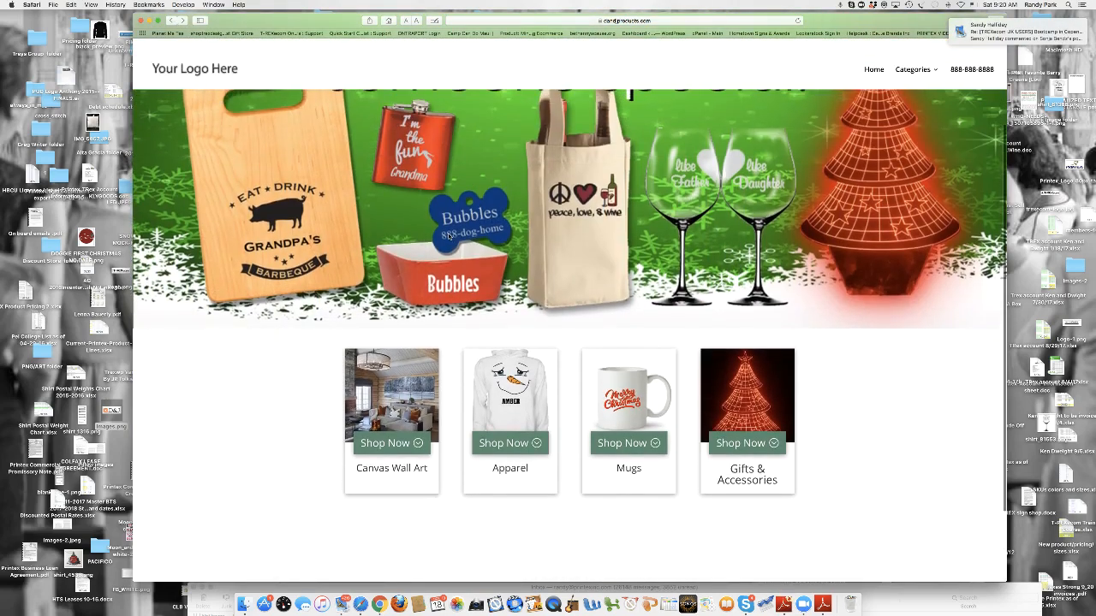
- Browse the Canvas Wall Art category's products and go back to the home page
click(411, 415)
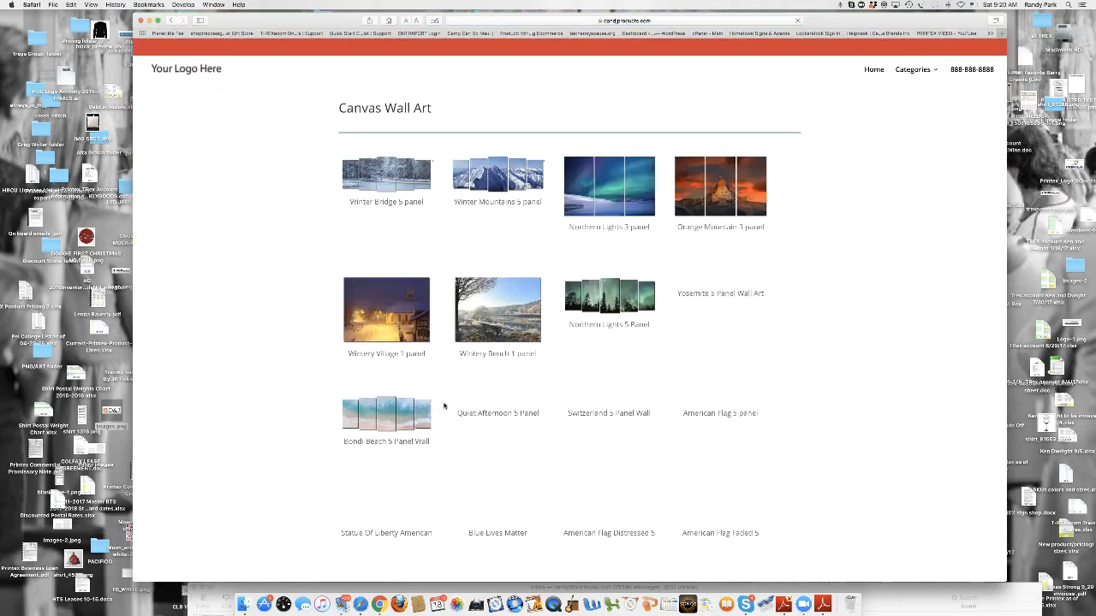
scroll(444, 406, down, 5)
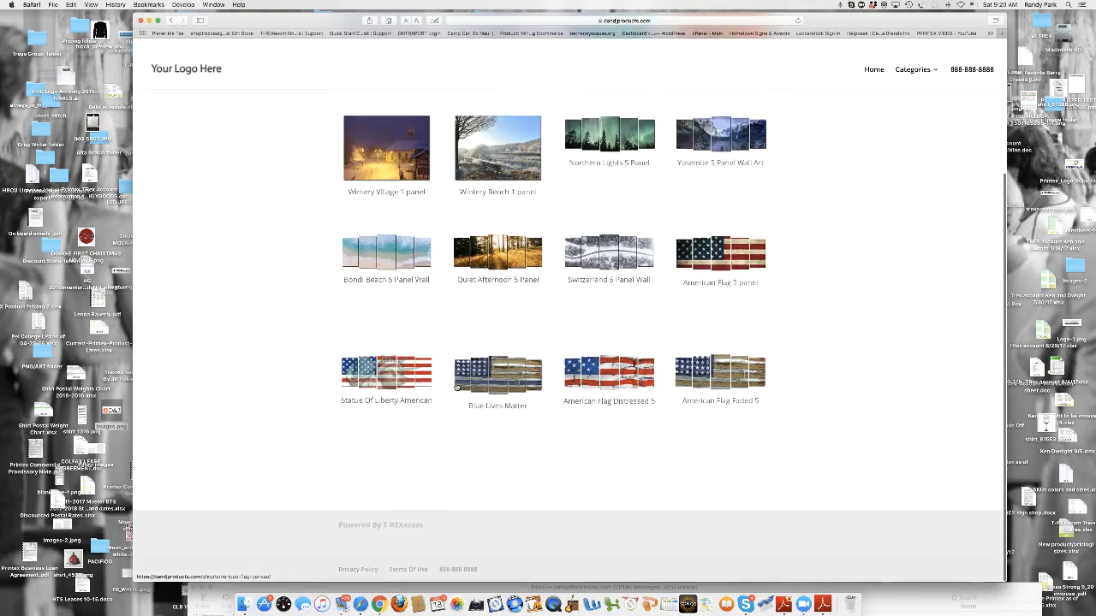
scroll(452, 385, up, 5)
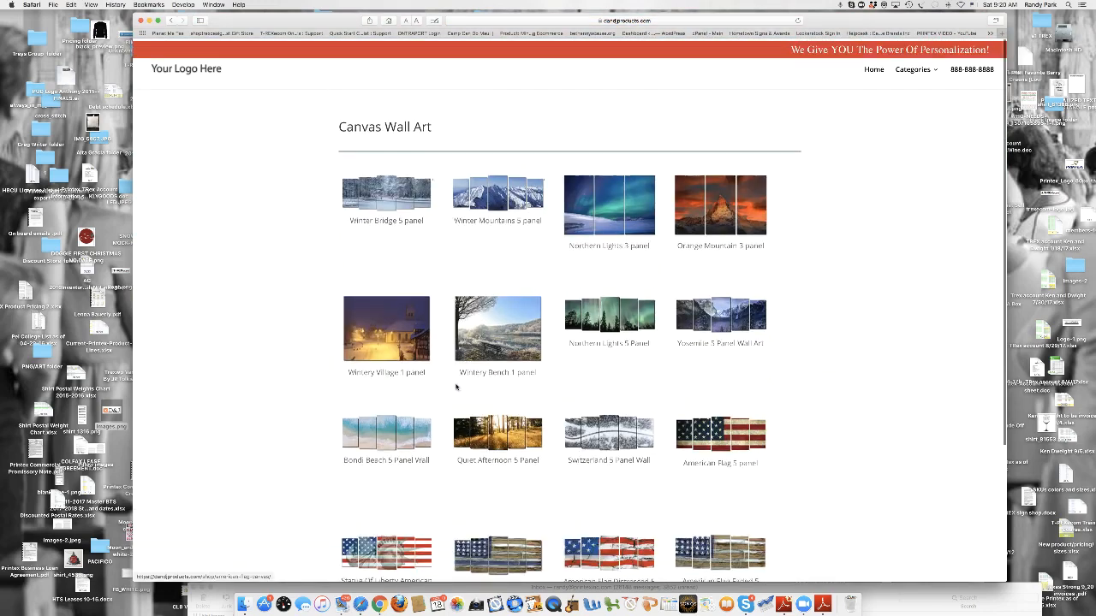
click(170, 19)
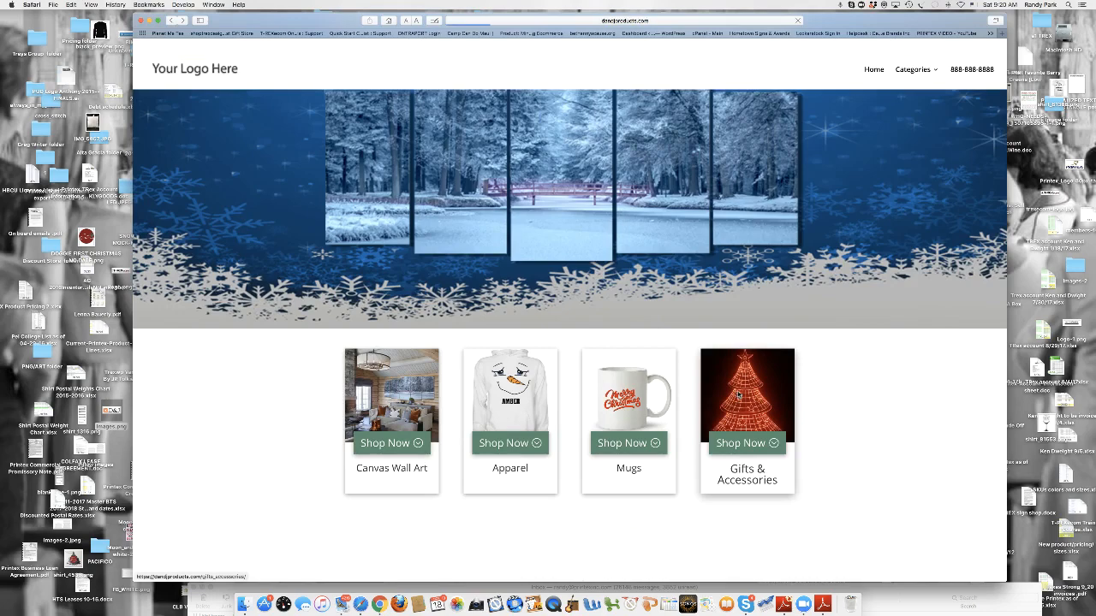
- Browse the Gifts & Accessories category's products and go back to the home page
click(738, 395)
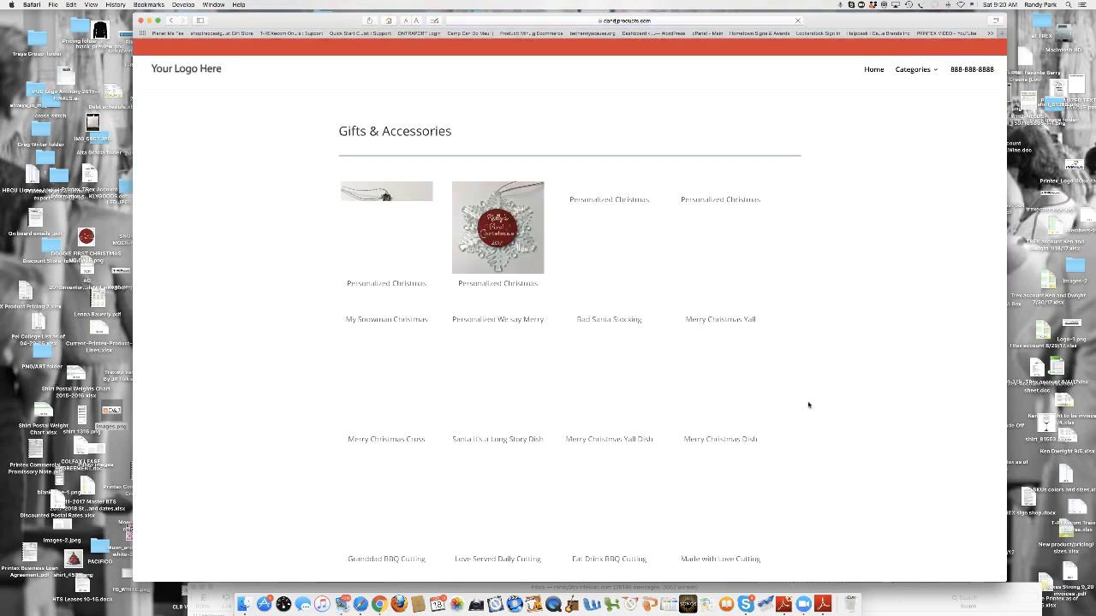
scroll(814, 406, down, 3)
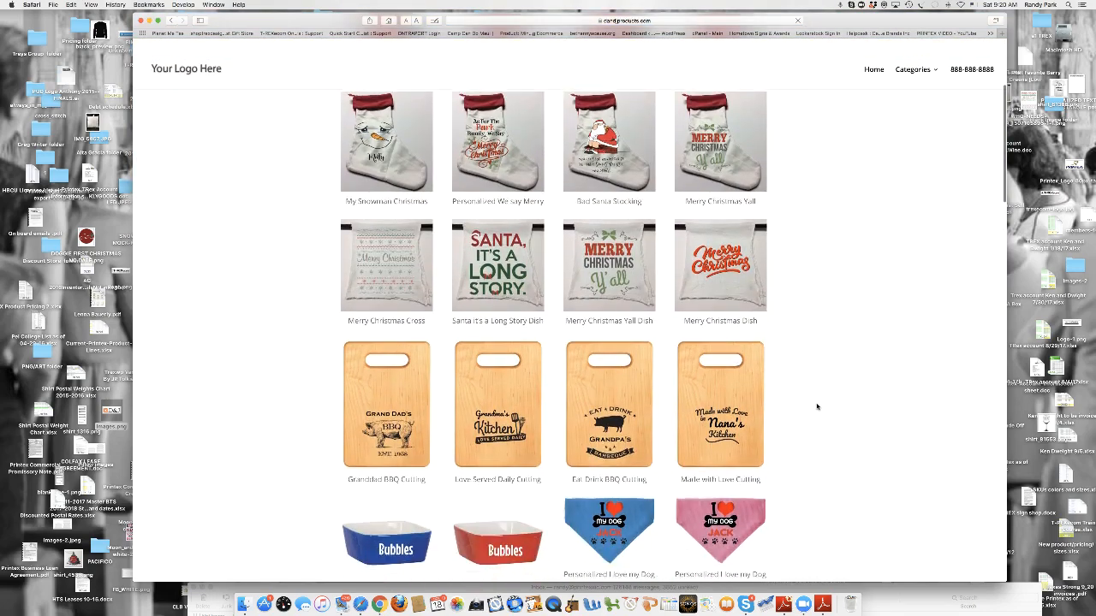
scroll(816, 406, down, 3)
scroll(816, 406, up, 5)
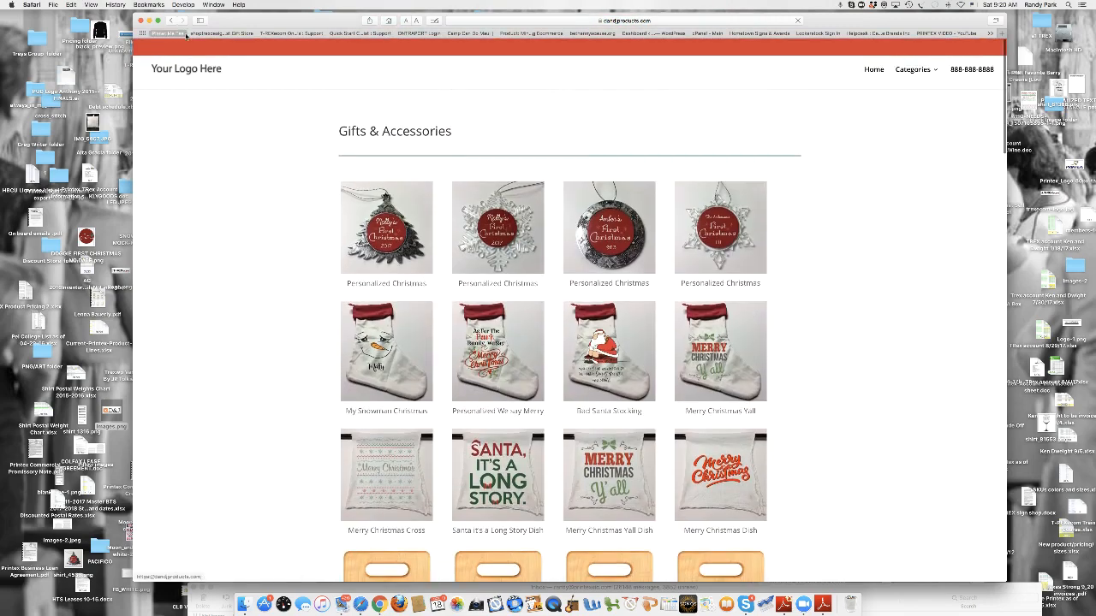
click(169, 21)
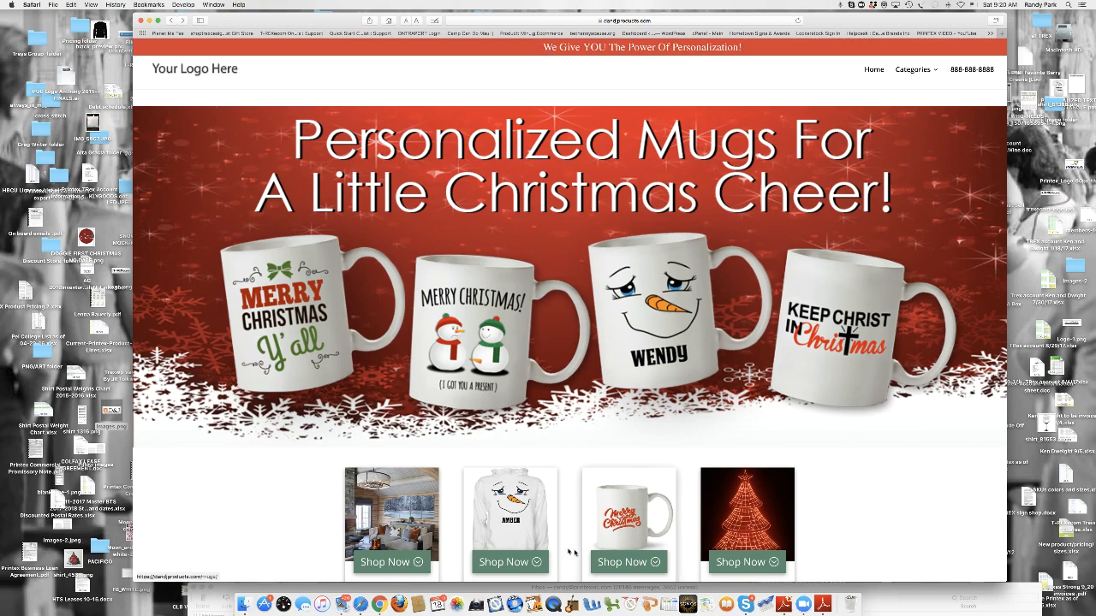
- Open the My Snowman White product from the Apparel category, examine its order page and return to the category
click(545, 269)
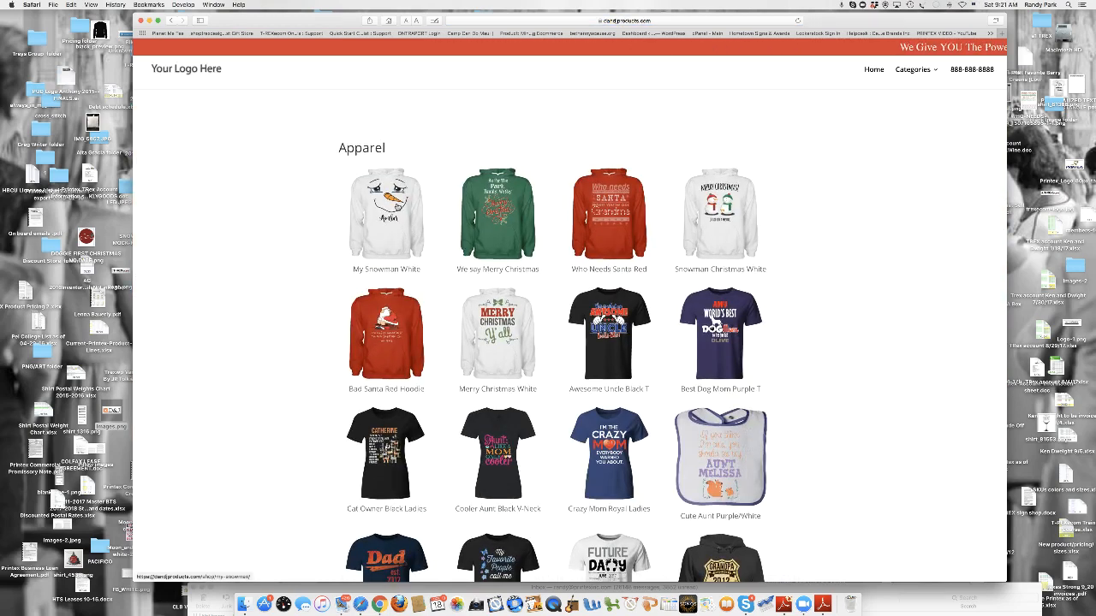
click(387, 214)
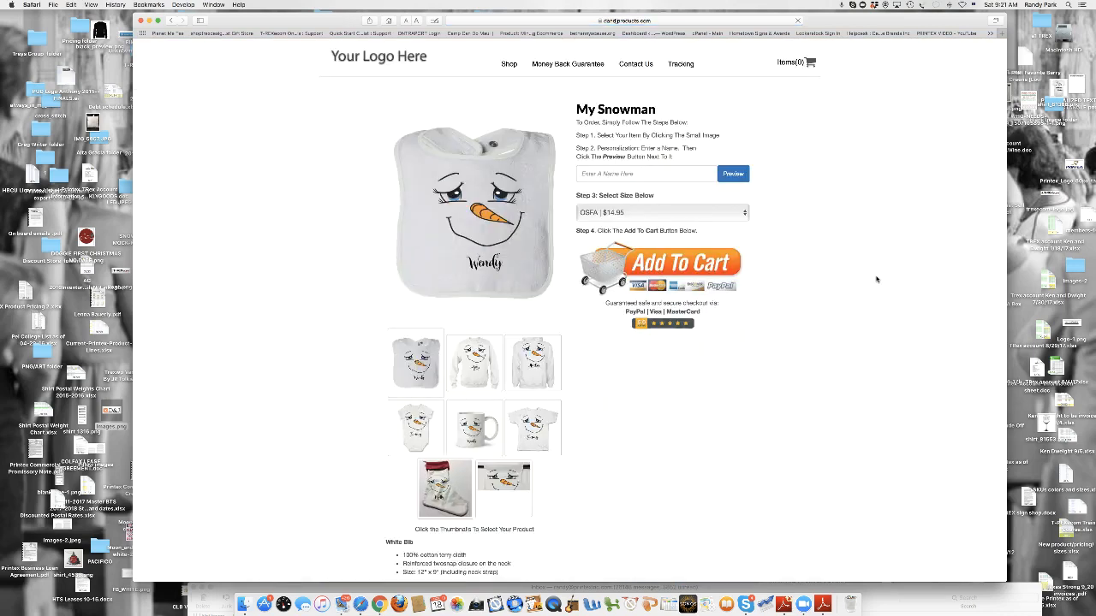
scroll(875, 279, down, 3)
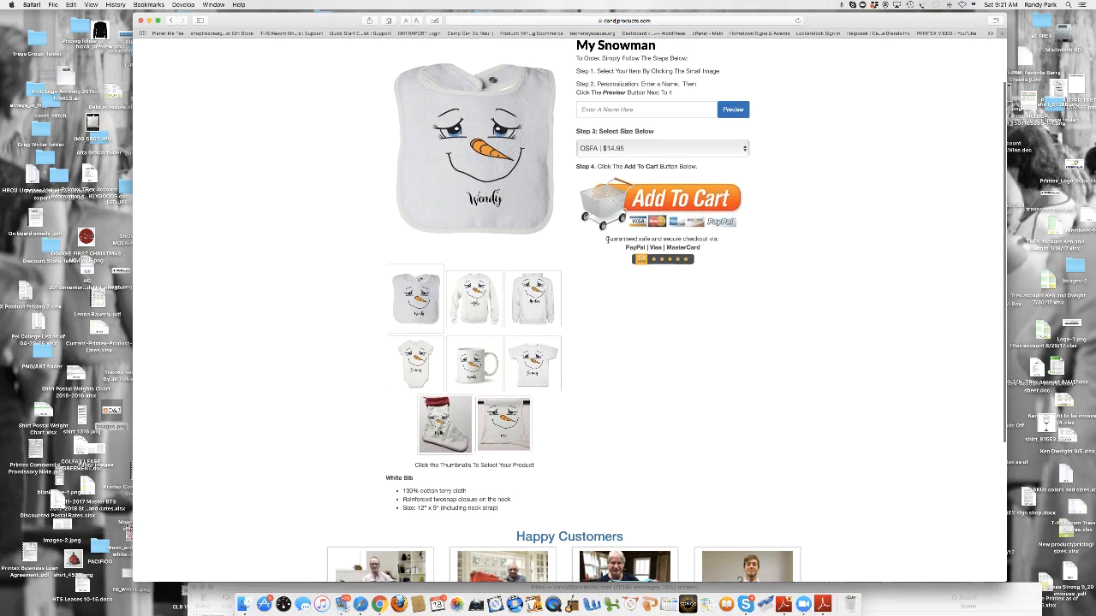
scroll(800, 351, down, 3)
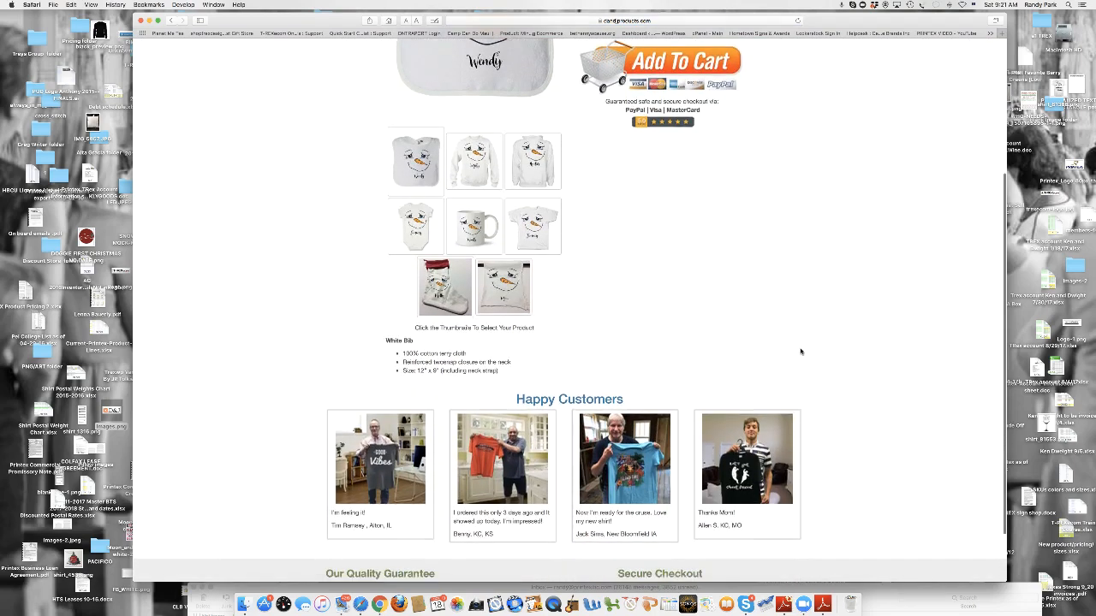
scroll(800, 351, up, 4)
scroll(801, 351, up, 2)
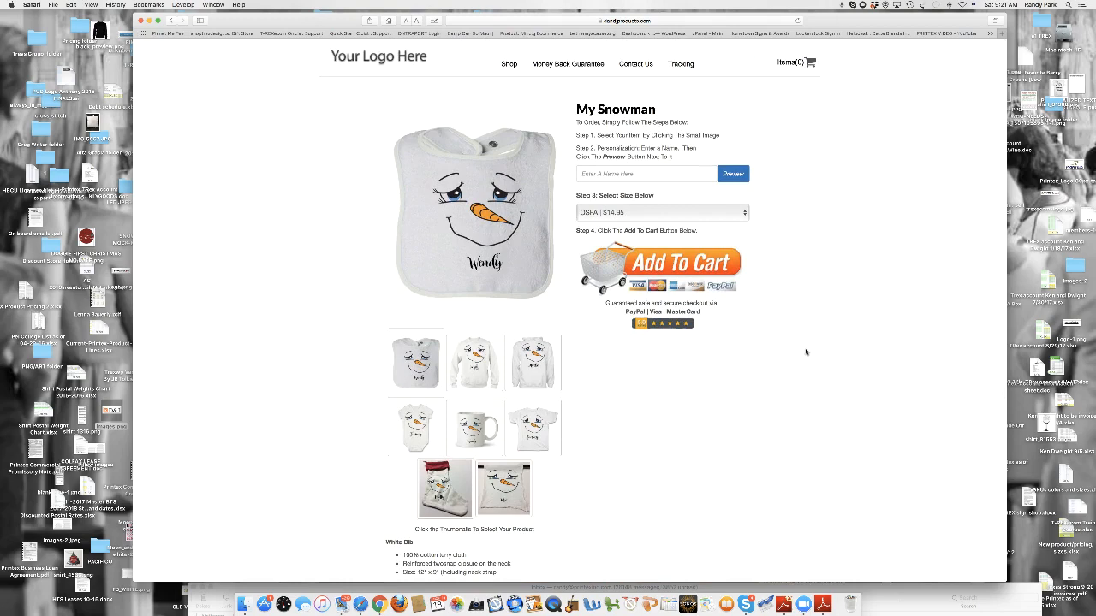
click(171, 19)
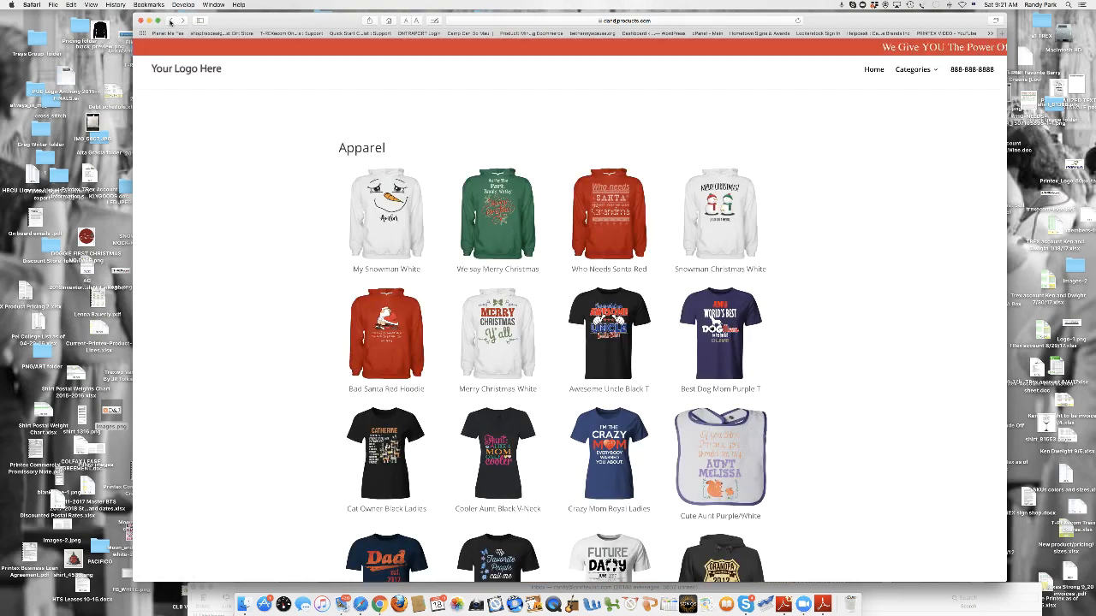
- Return to the store's home page and look over its banner slider and category tiles
click(187, 69)
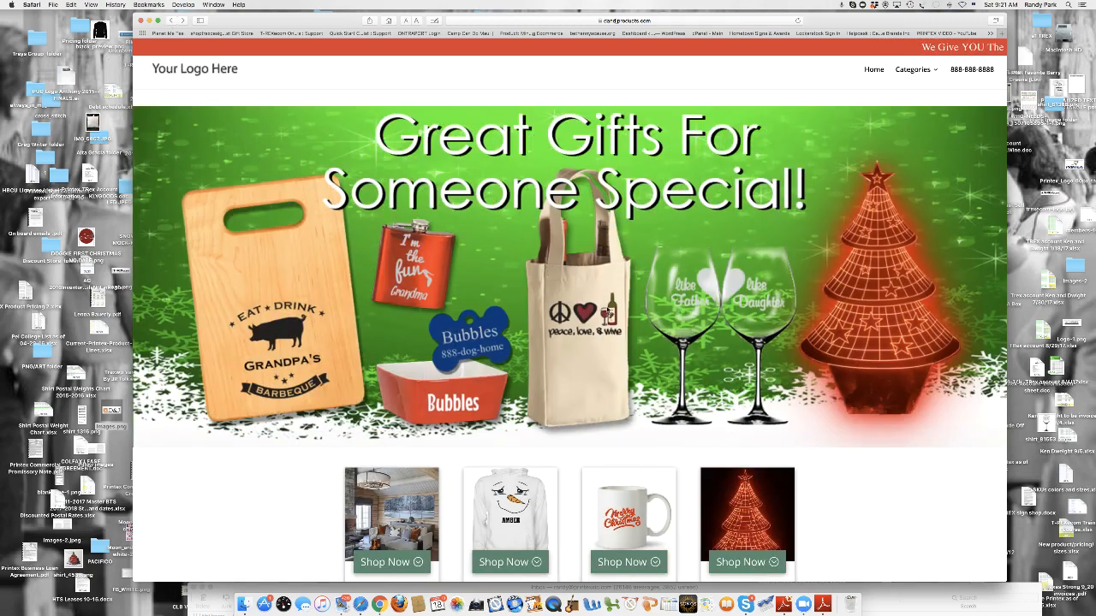
scroll(582, 226, down, 5)
scroll(581, 226, up, 5)
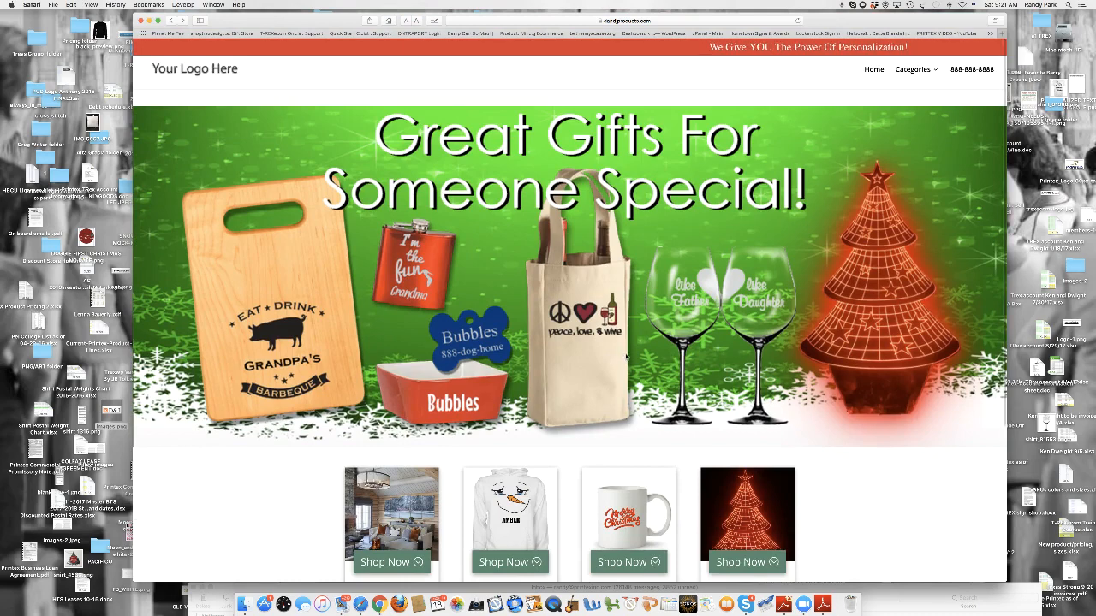
scroll(625, 358, down, 3)
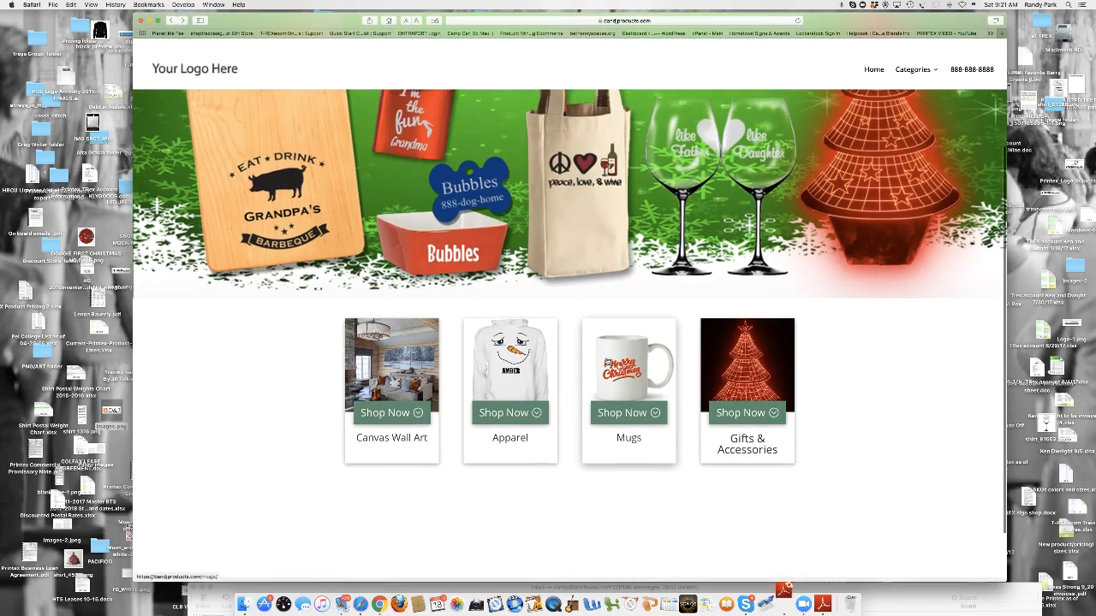
scroll(607, 362, up, 4)
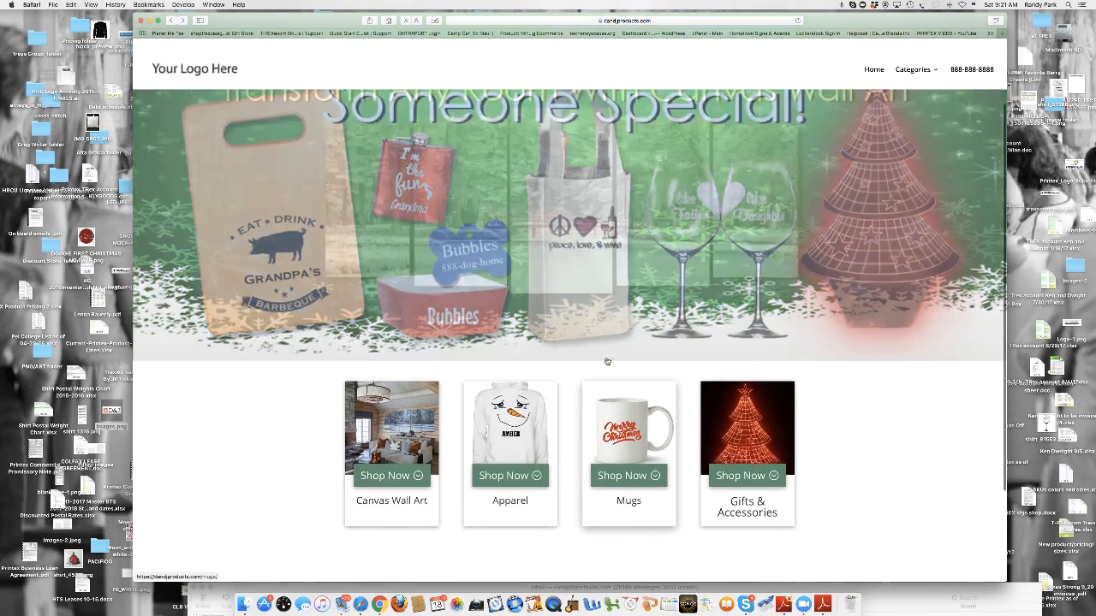
scroll(607, 361, up, 2)
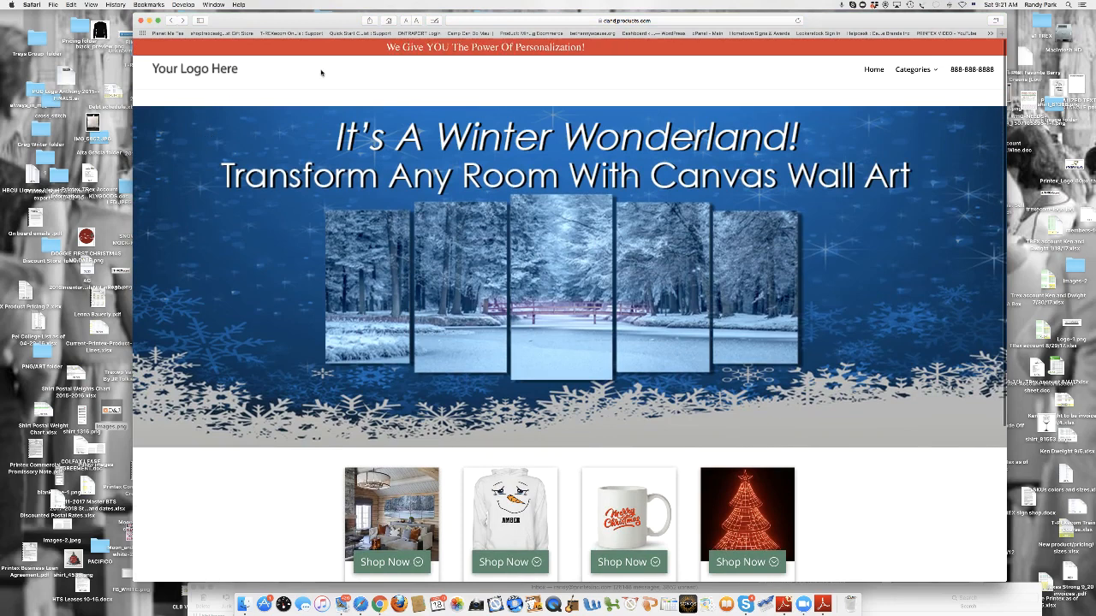
- Open the store's WordPress admin area by extending the site's web address with the admin path
click(576, 20)
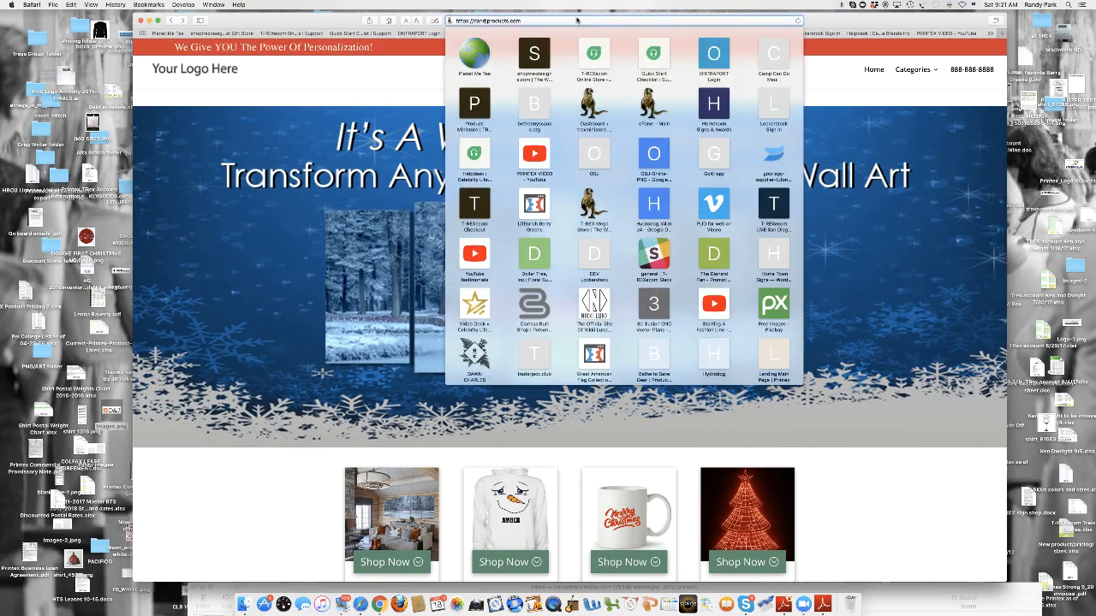
text(/)
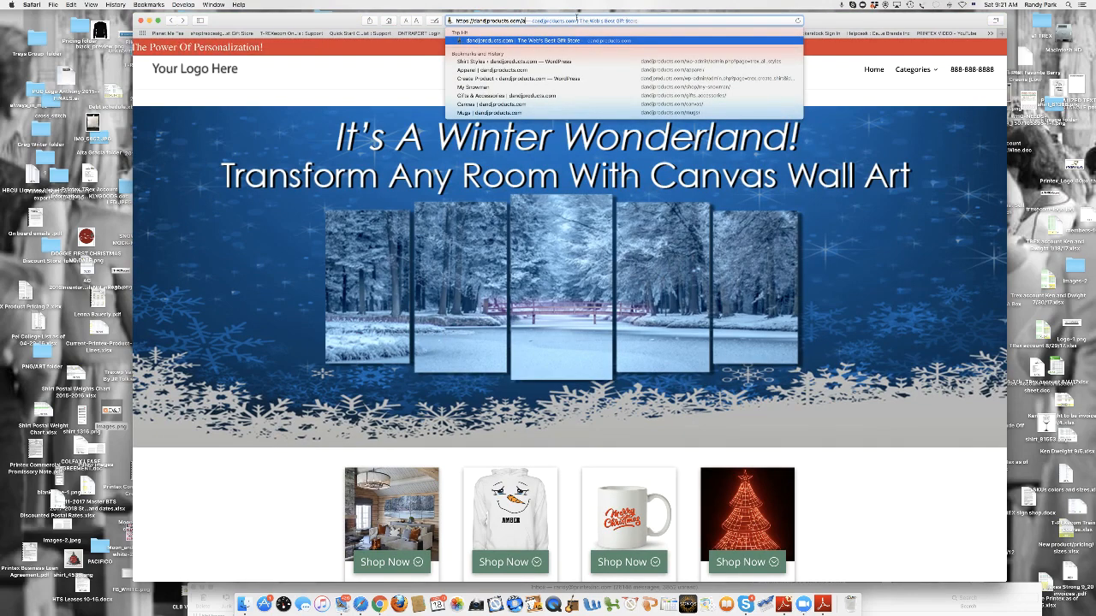
key(Return)
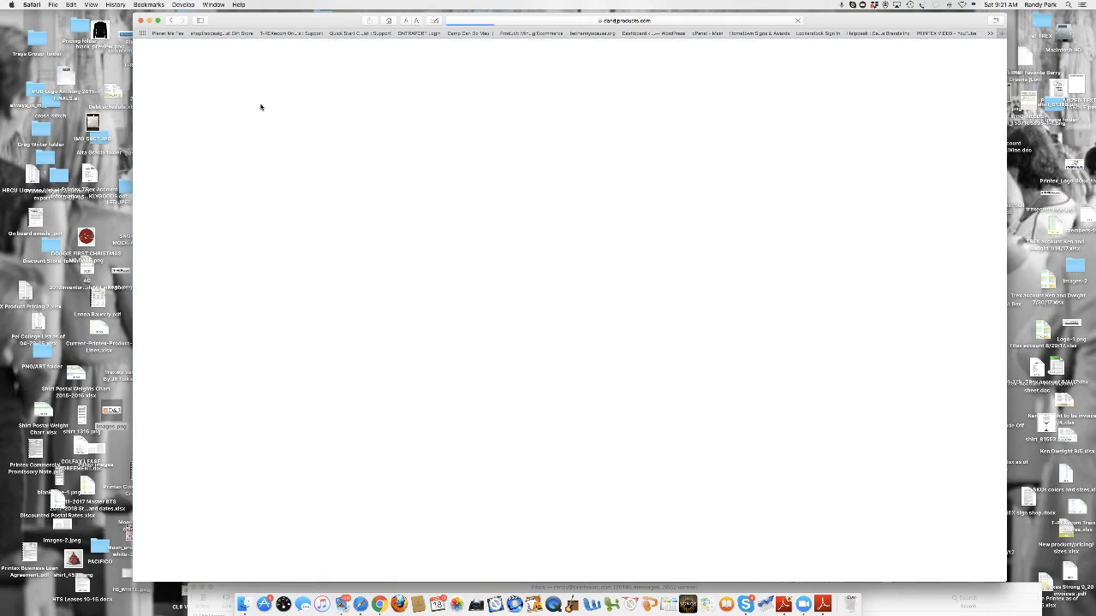
- Update the Divi theme and review the installed plugins for available updates
scroll(484, 173, down, 2)
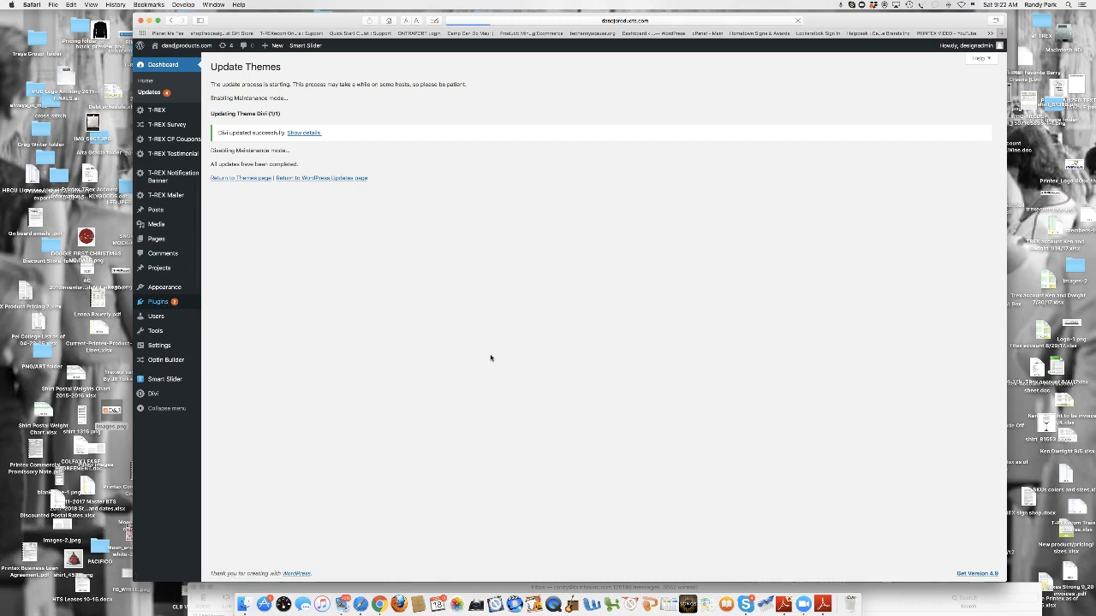
scroll(572, 374, down, 1)
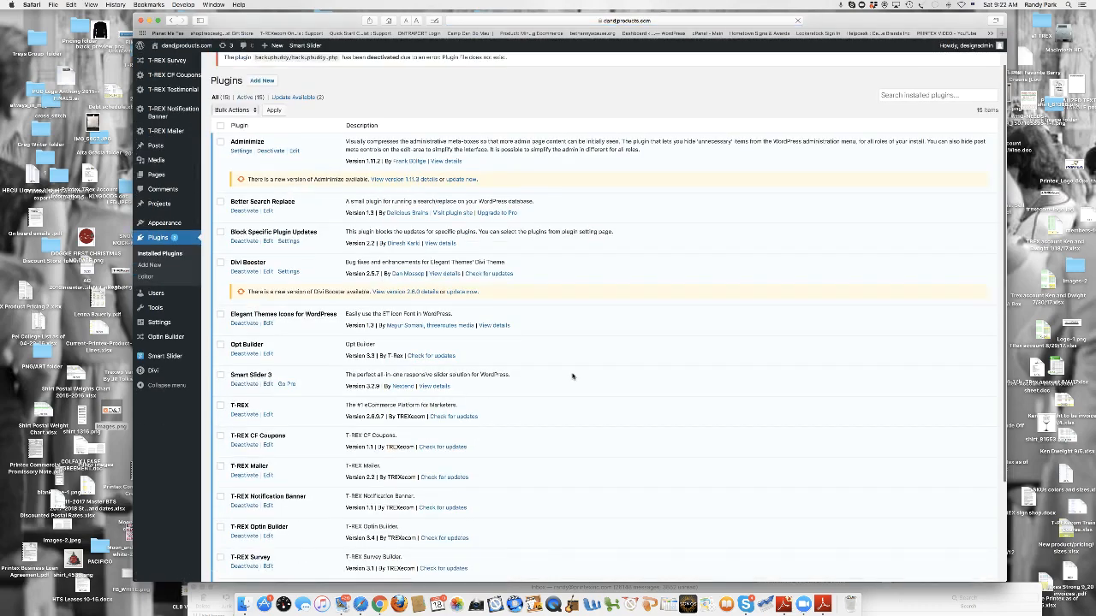
scroll(308, 274, down, 3)
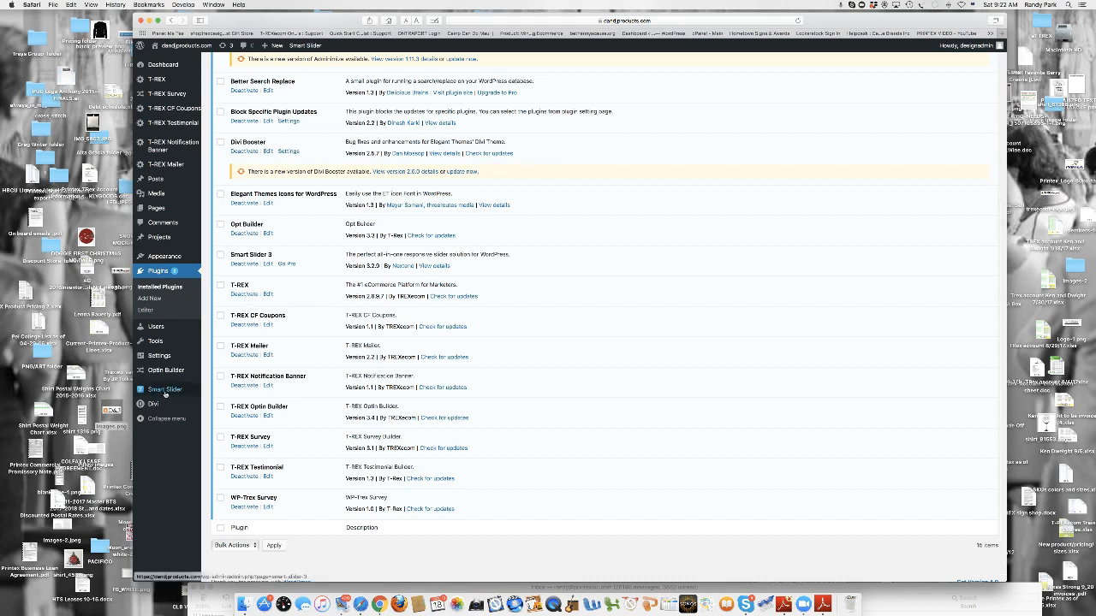
- Save the permalink settings with the Post name structure
mouse_move(164, 358)
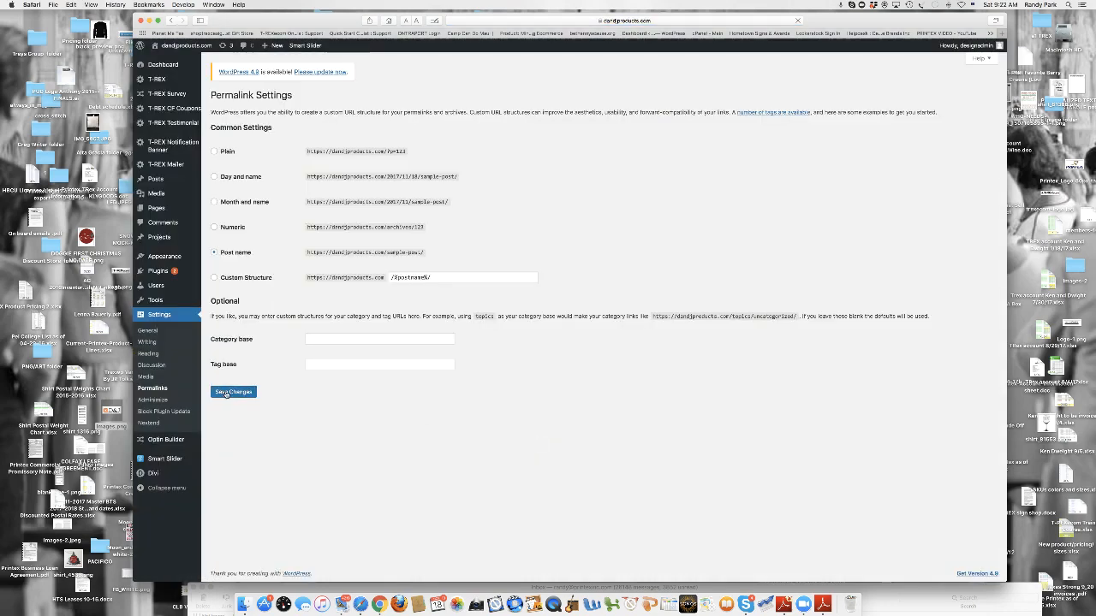
click(225, 393)
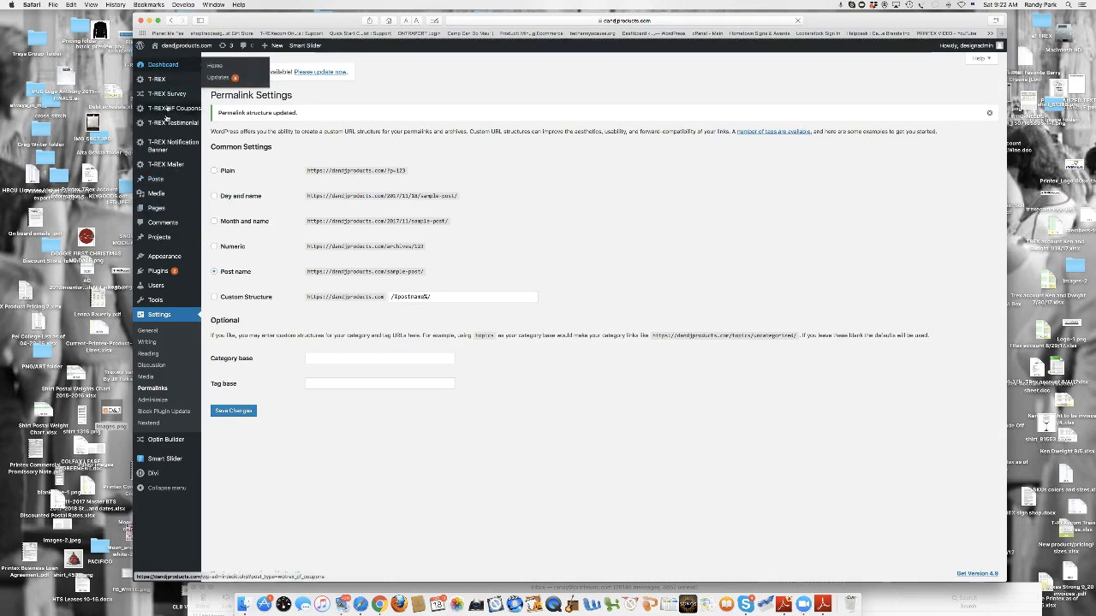
mouse_move(164, 79)
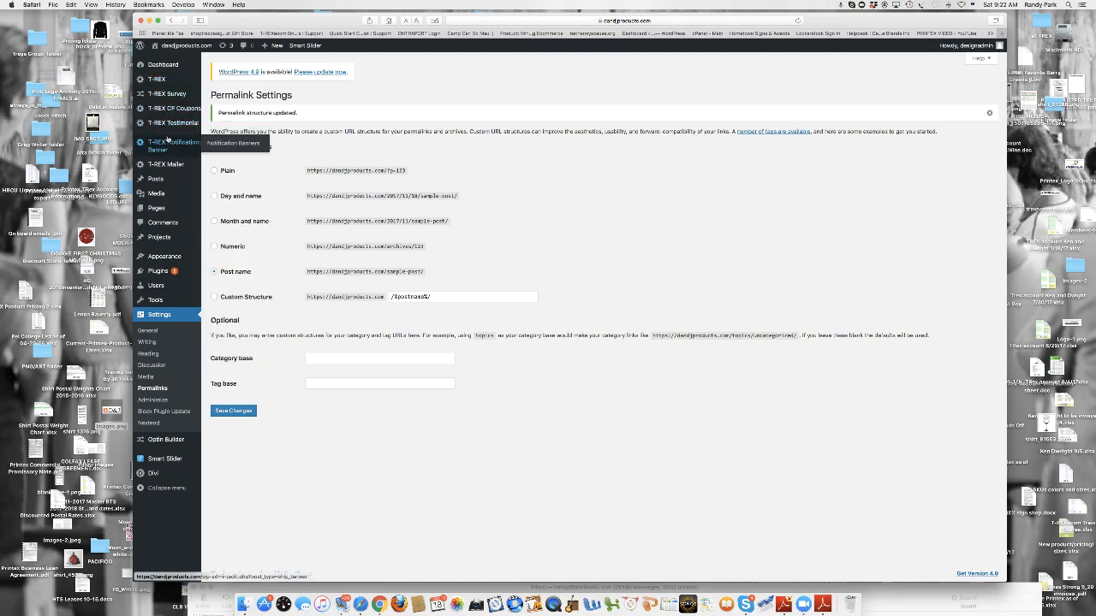
mouse_move(167, 164)
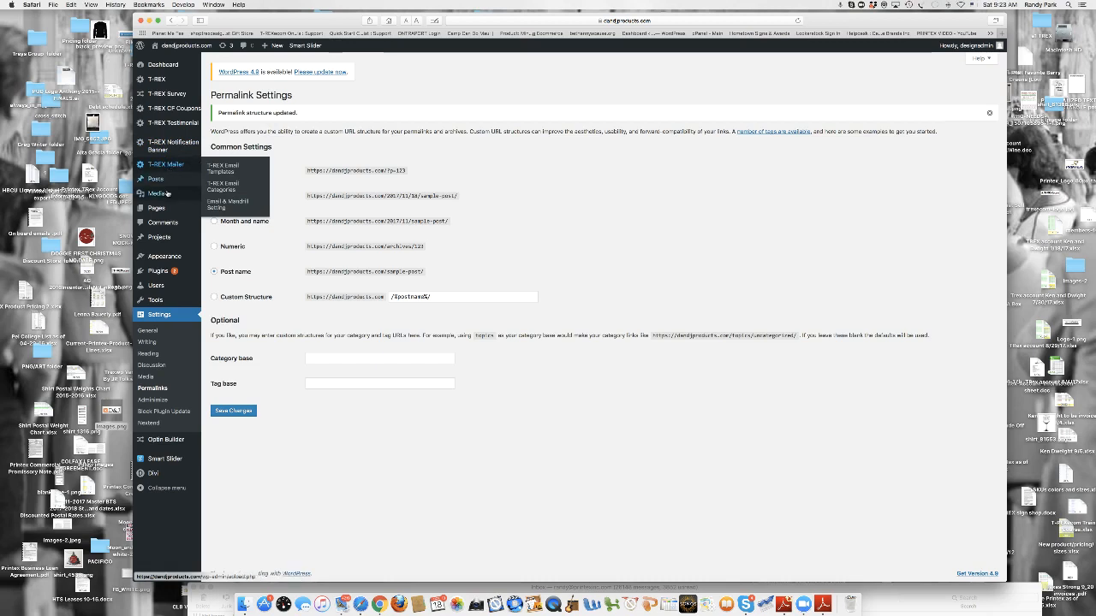
mouse_move(161, 193)
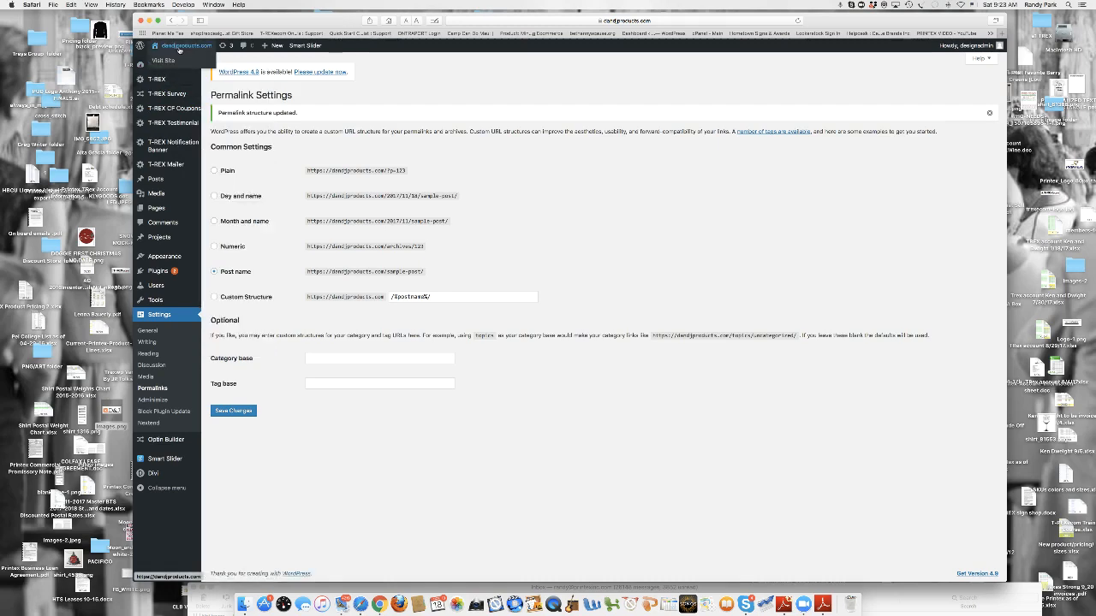
- Visit the live store from the admin area, open the Apparel category and browse its products
click(179, 46)
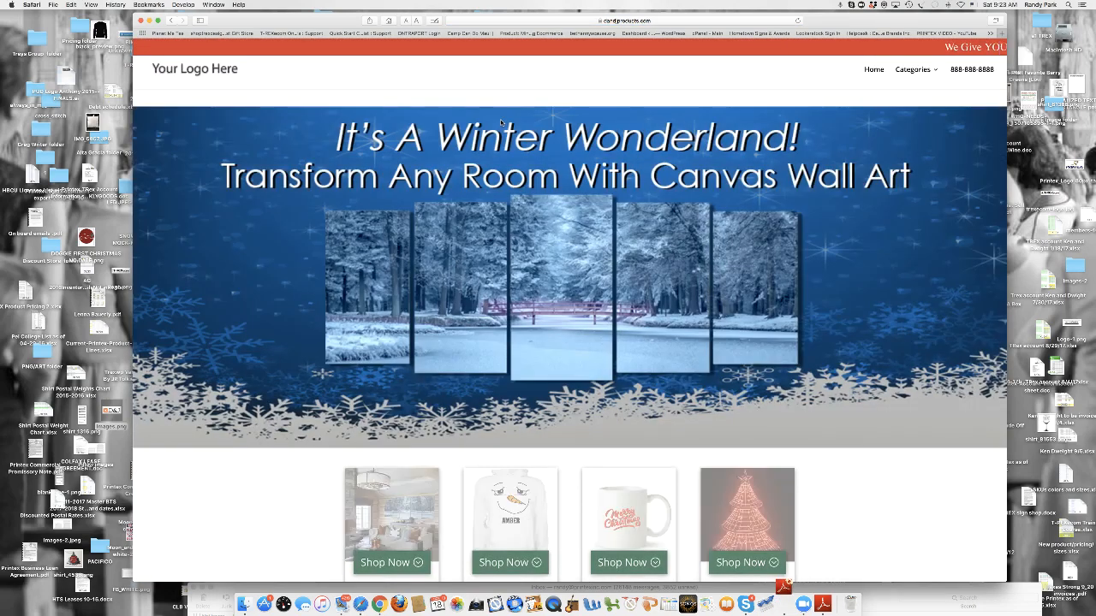
scroll(509, 222, down, 5)
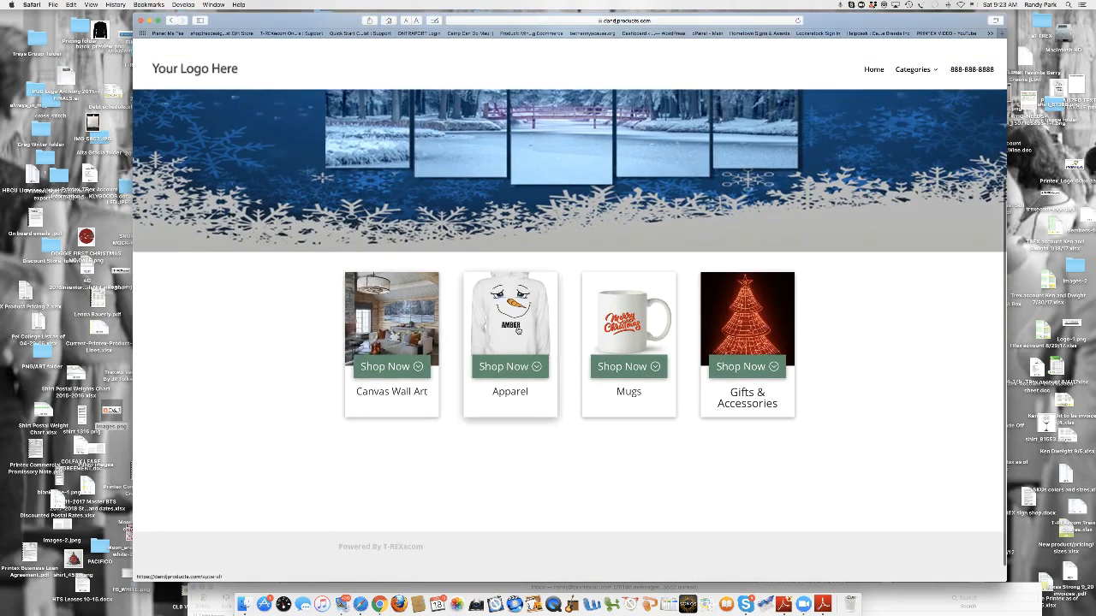
click(517, 330)
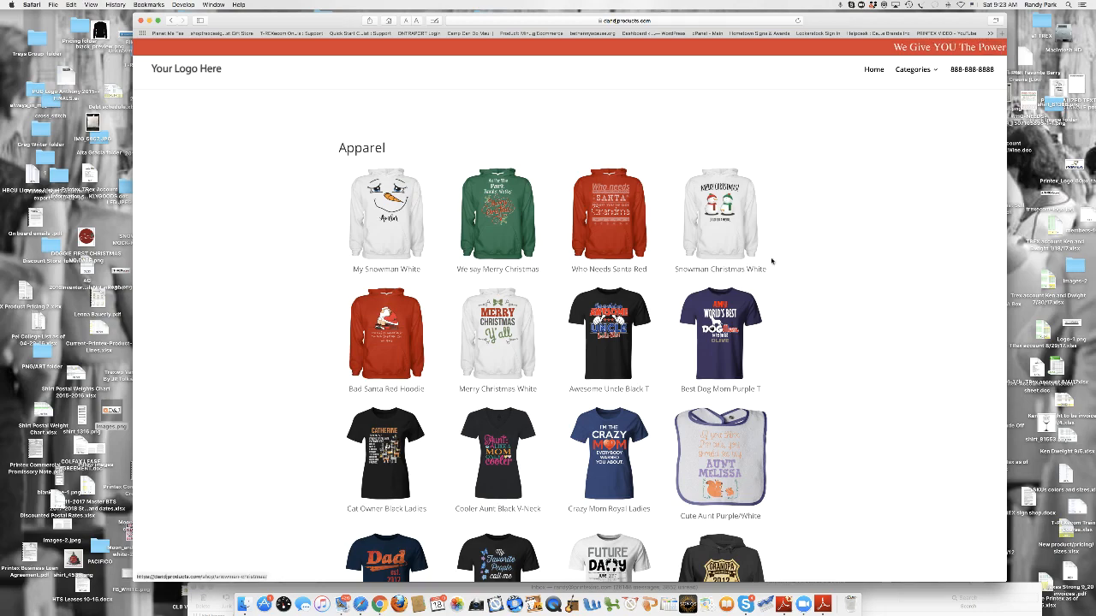
scroll(496, 267, down, 4)
scroll(426, 283, down, 10)
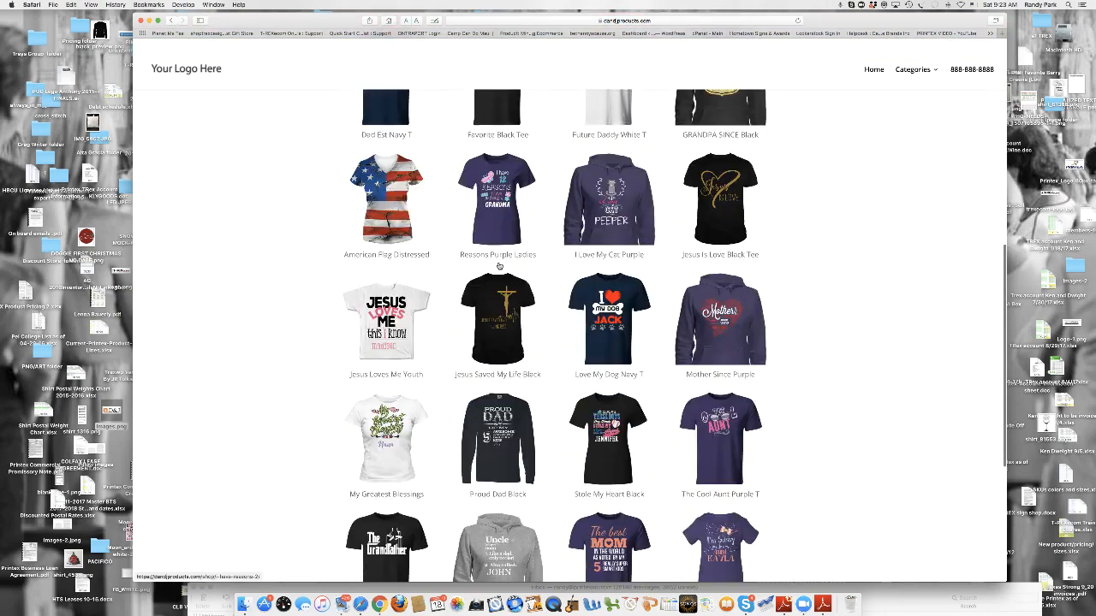
scroll(427, 283, up, 8)
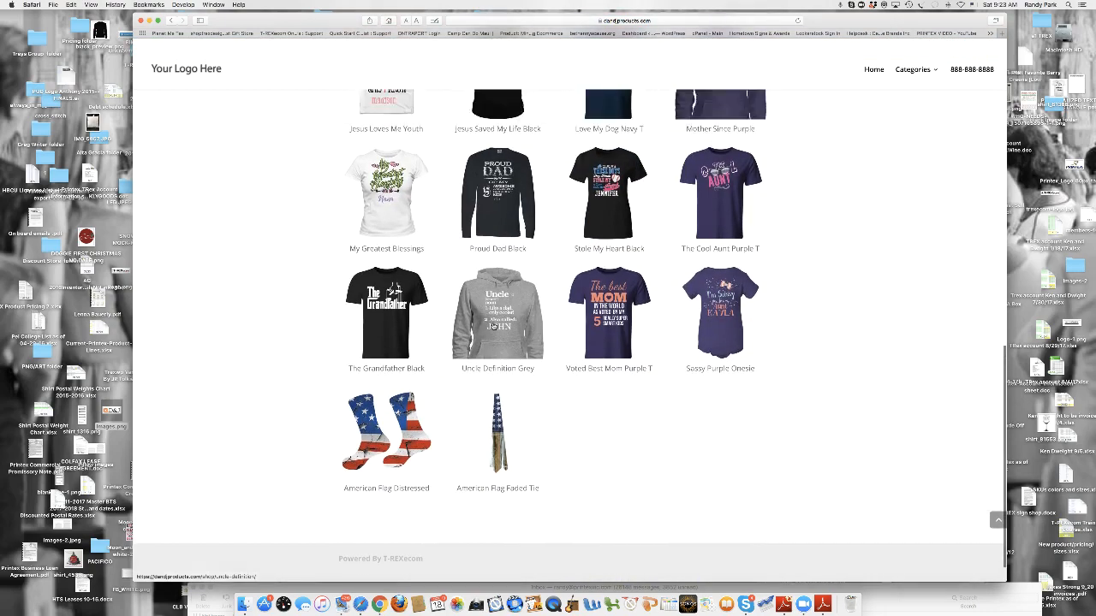
scroll(517, 317, up, 5)
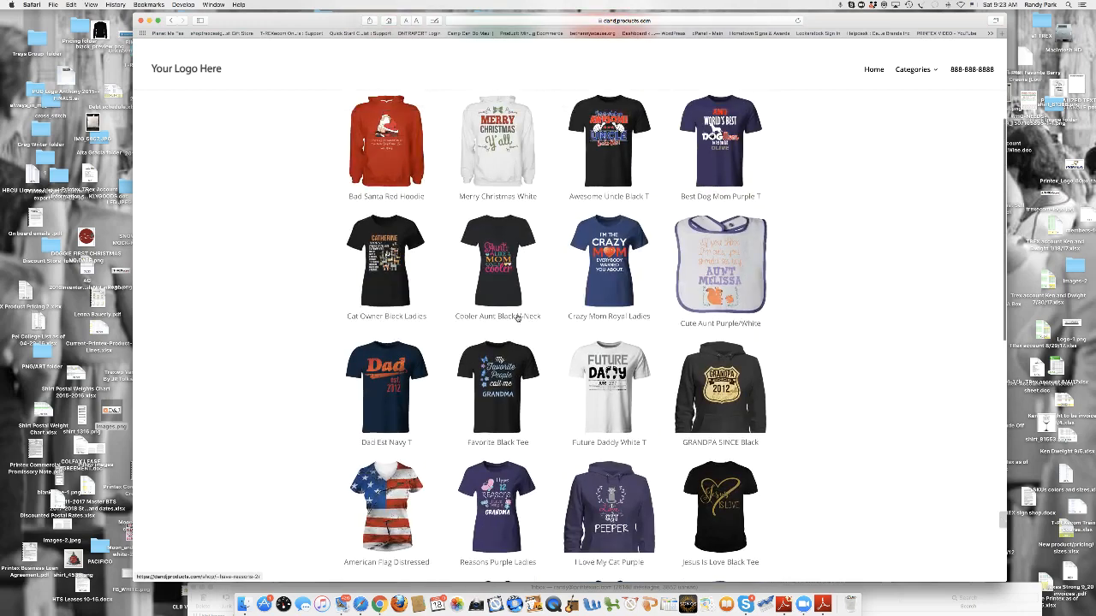
- Open the Bad Santa Red Hoodie product, preview its red hoodie version and return to the WordPress admin area
click(387, 274)
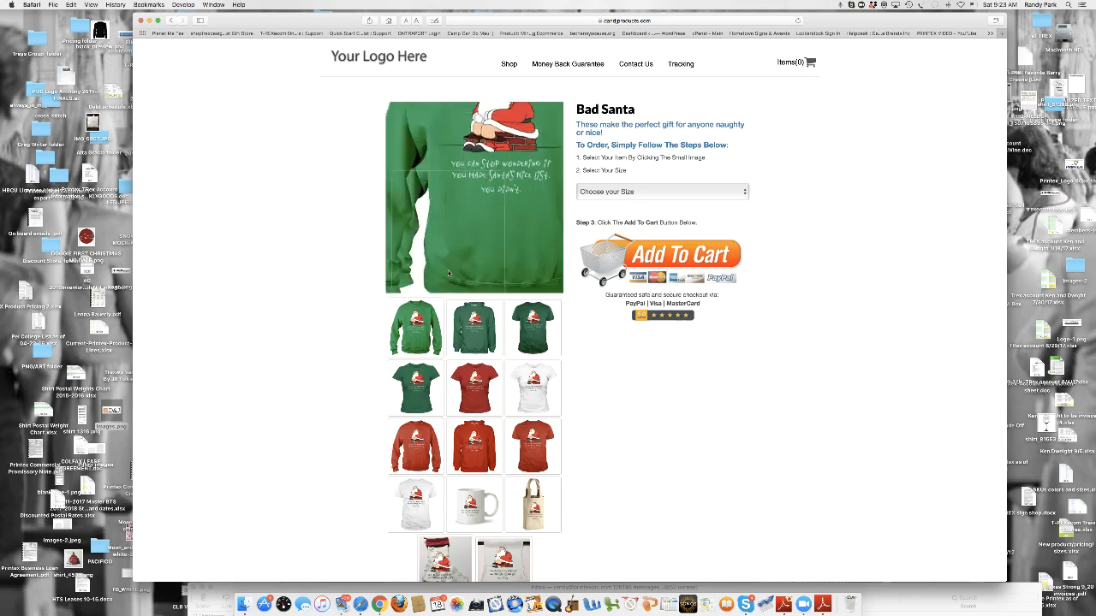
scroll(599, 342, down, 1)
scroll(599, 342, down, 2)
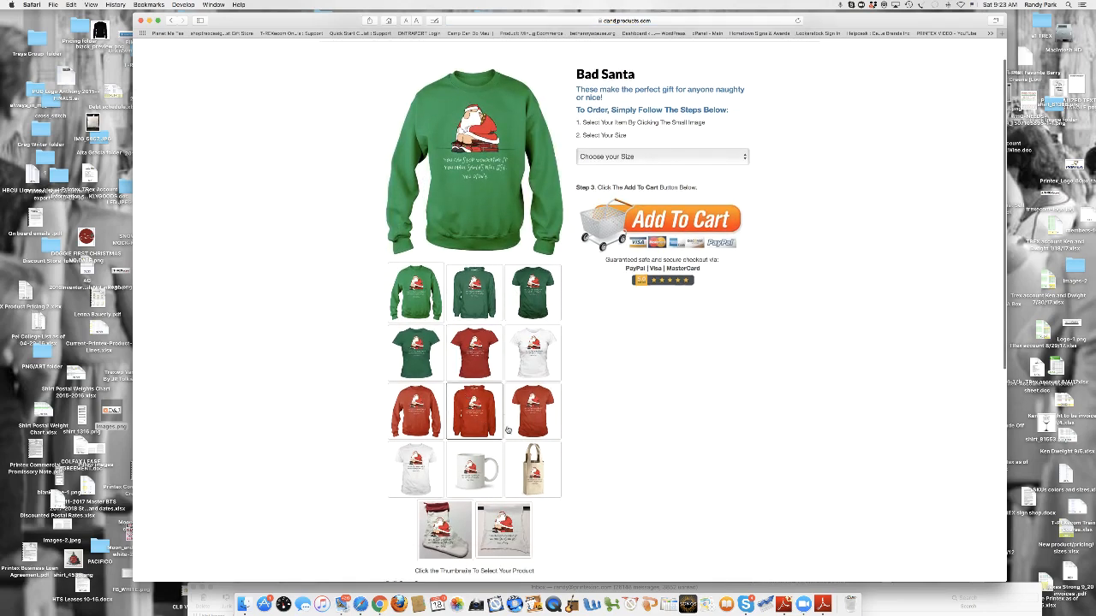
click(475, 411)
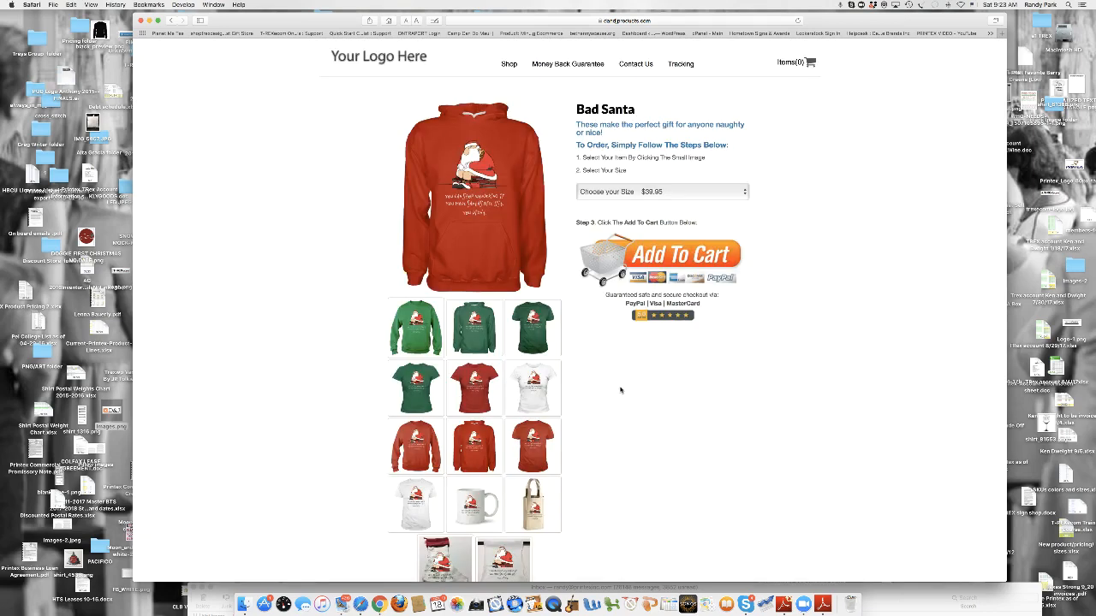
click(171, 20)
click(171, 19)
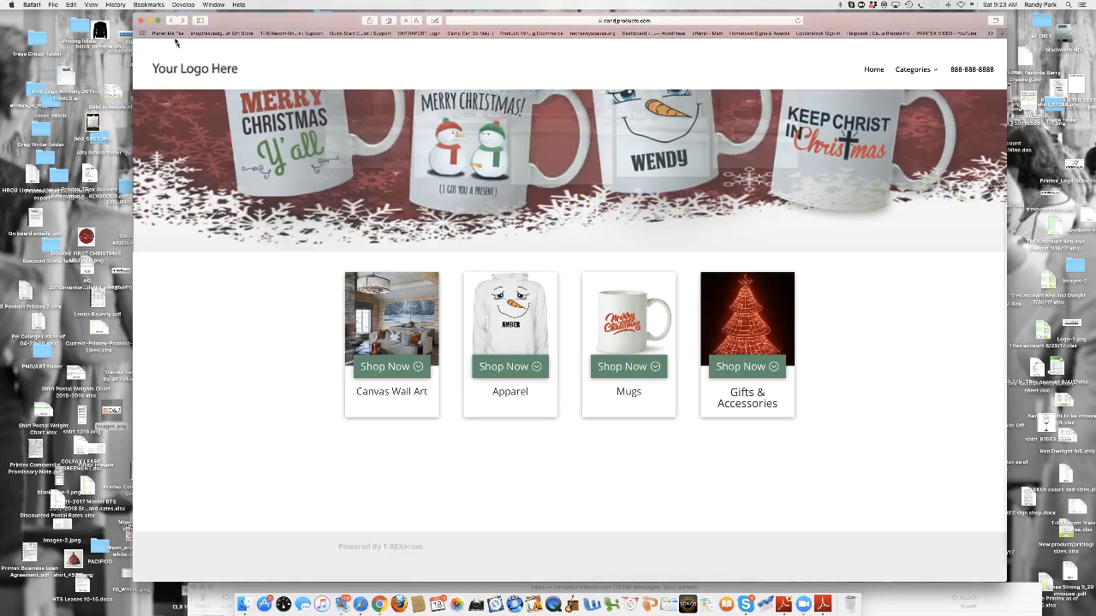
click(171, 20)
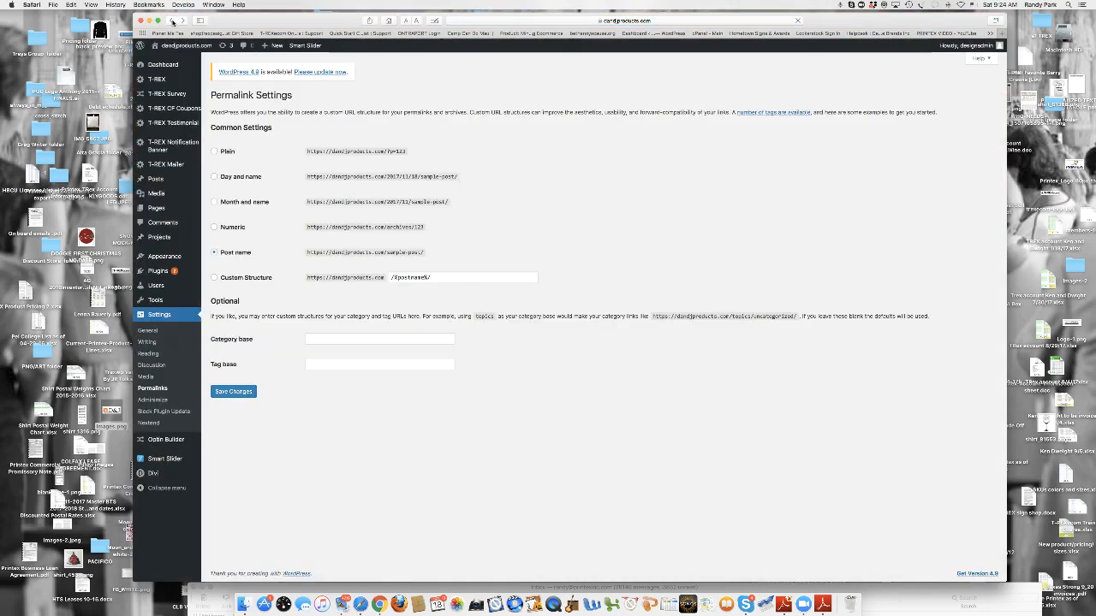
- Open the T-REX product list, look through its first four pages and return to the first page
mouse_move(183, 81)
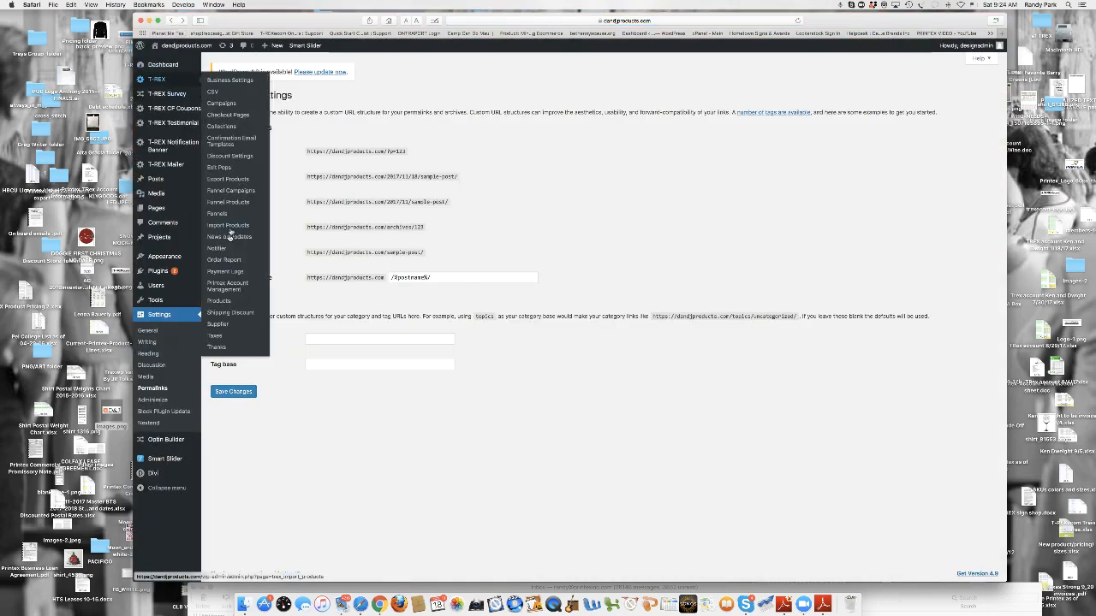
click(229, 305)
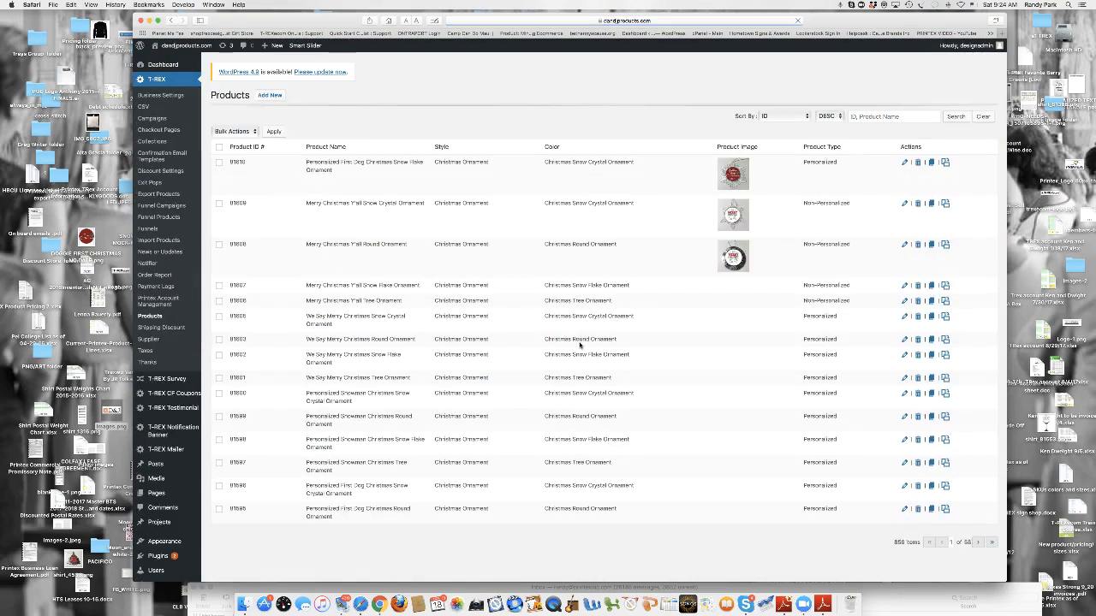
scroll(837, 406, down, 3)
scroll(838, 403, down, 3)
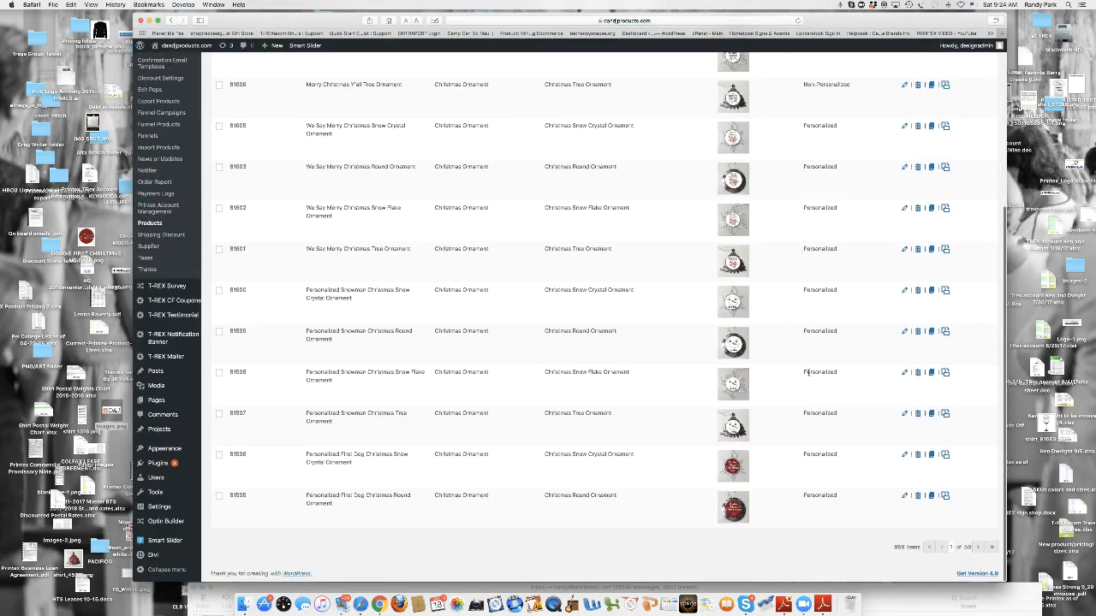
click(978, 548)
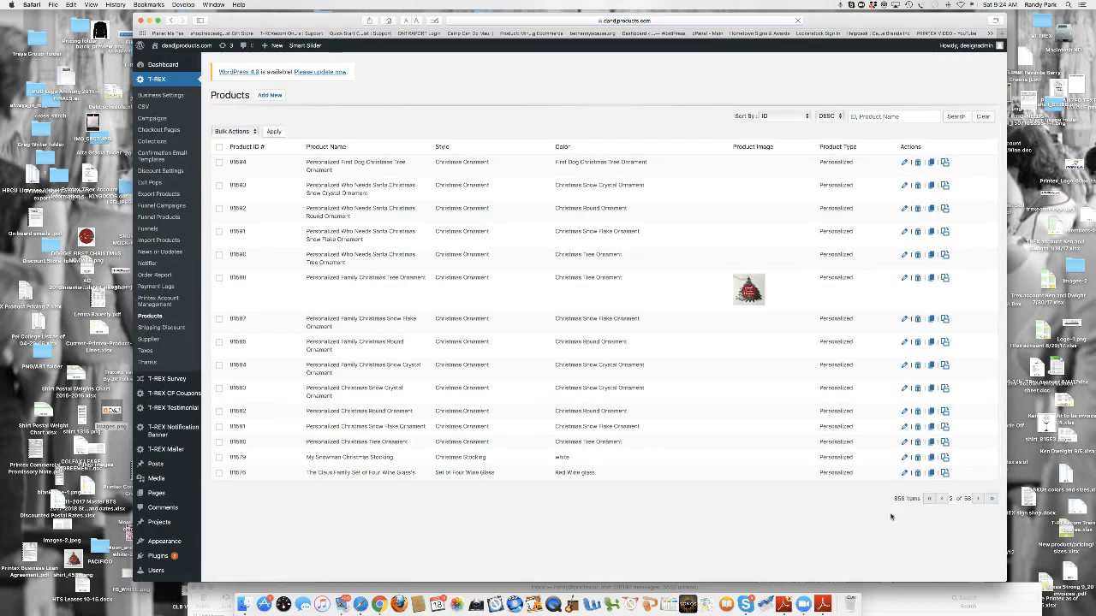
scroll(891, 517, down, 6)
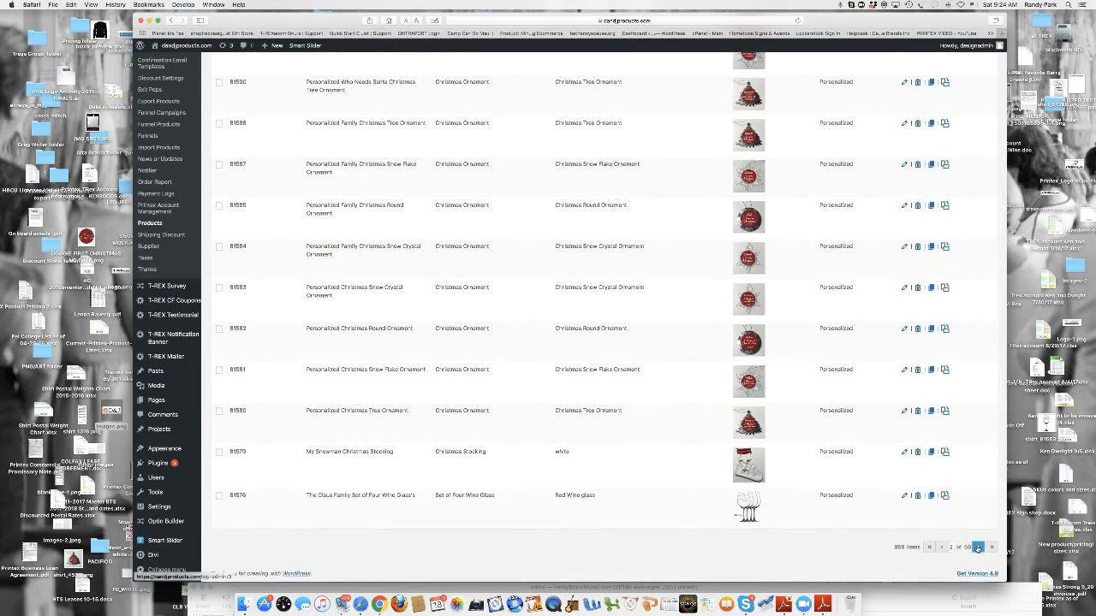
click(978, 547)
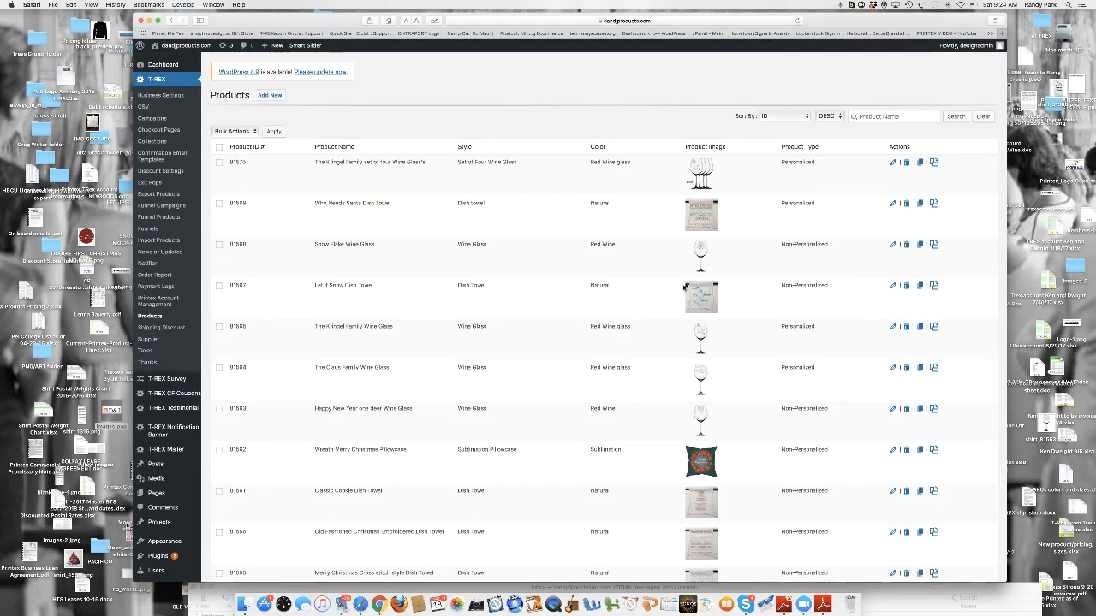
scroll(704, 213, down, 5)
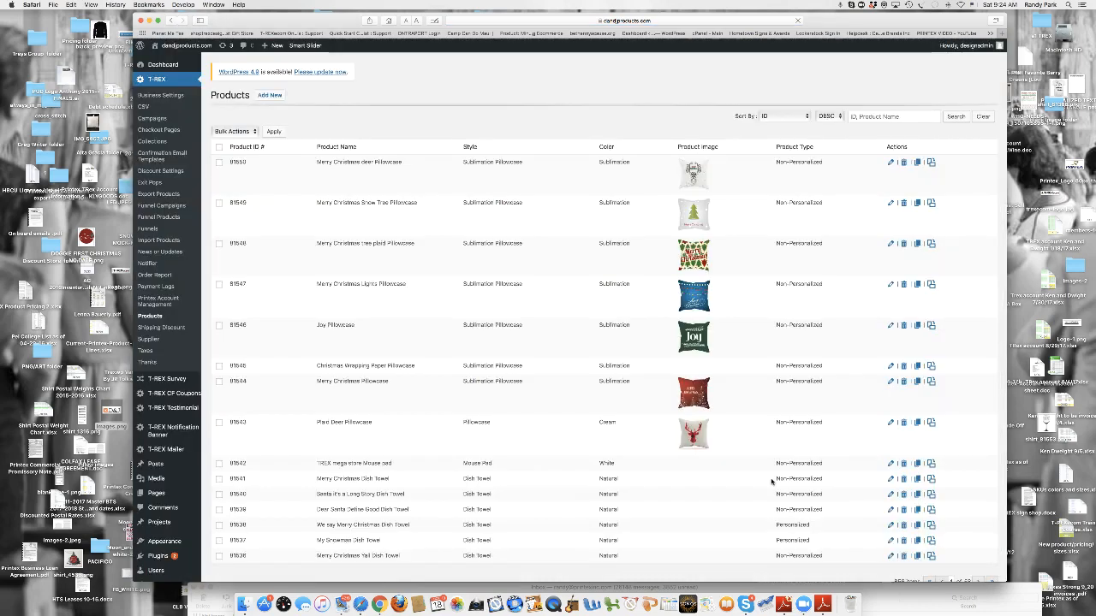
scroll(771, 482, down, 10)
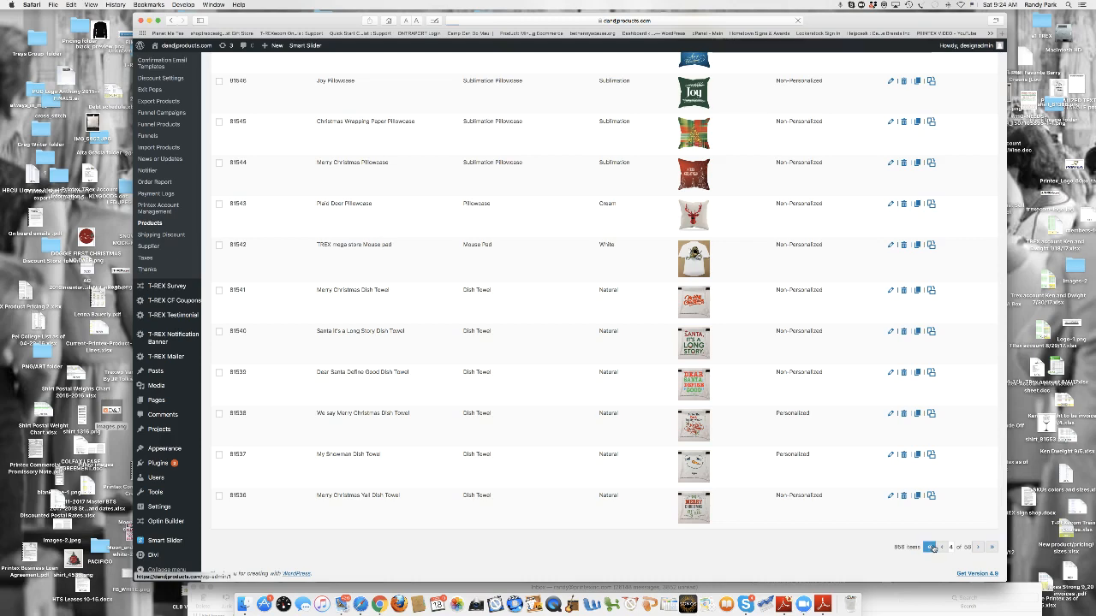
click(931, 548)
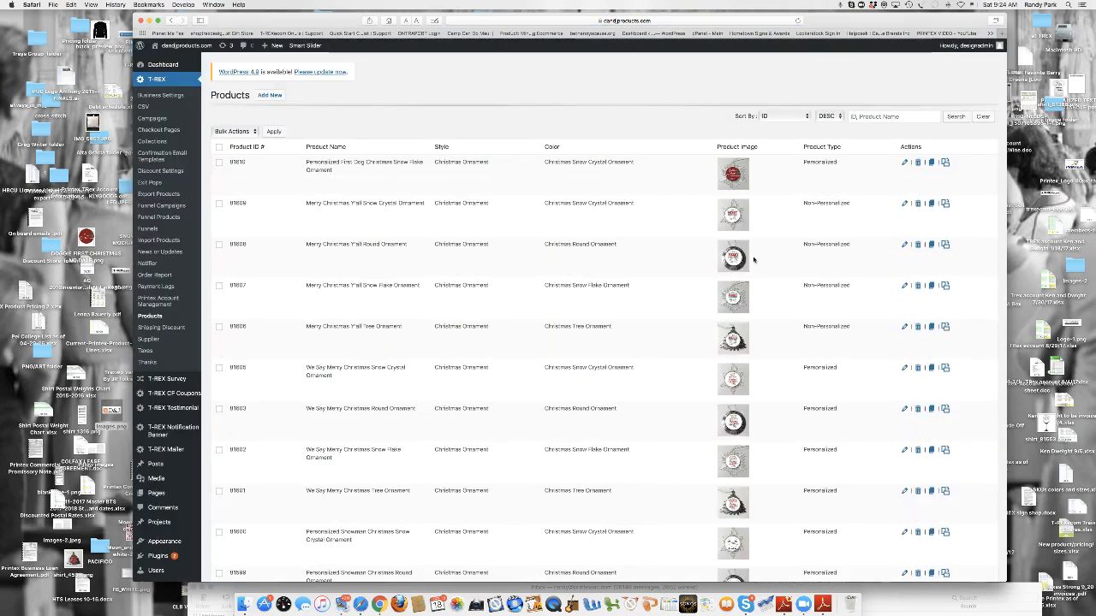
- Duplicate the Merry Christmas Y'all Snow Crystal Ornament product and open the copy for editing
click(932, 205)
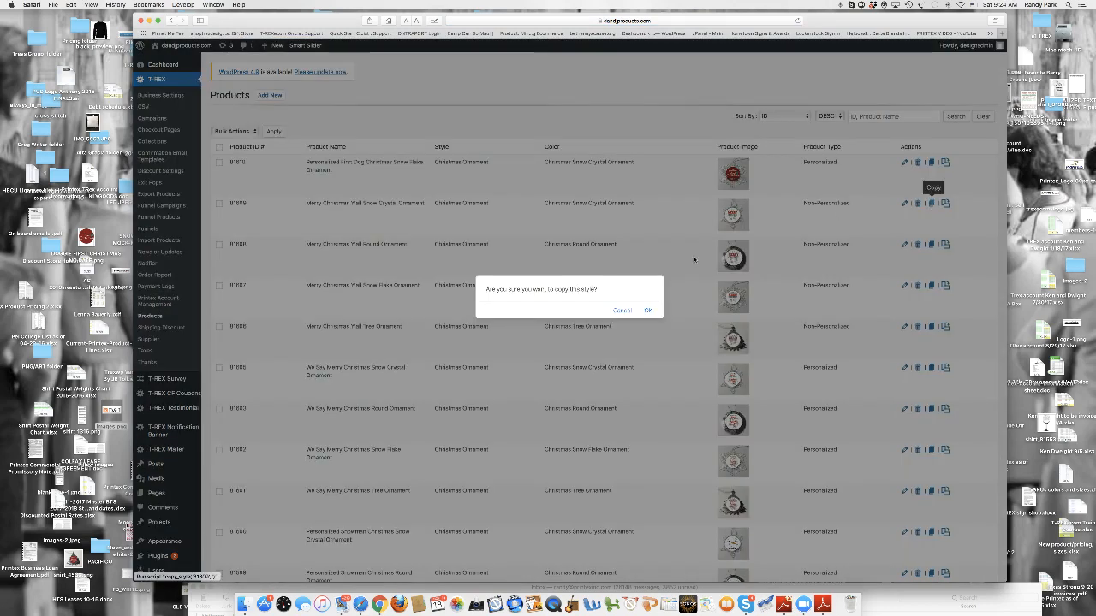
click(648, 312)
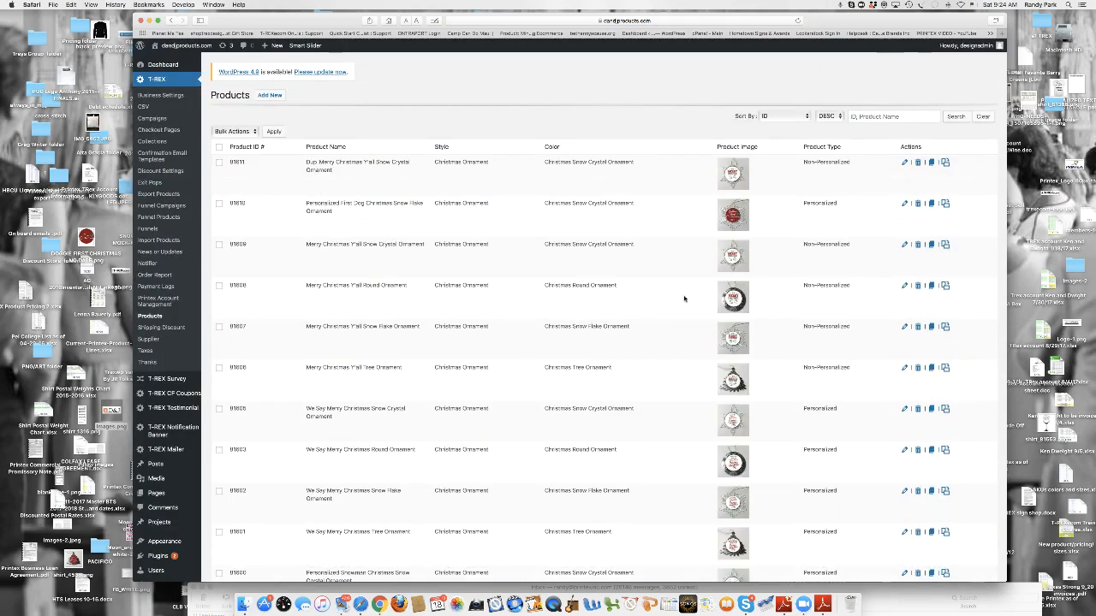
click(904, 164)
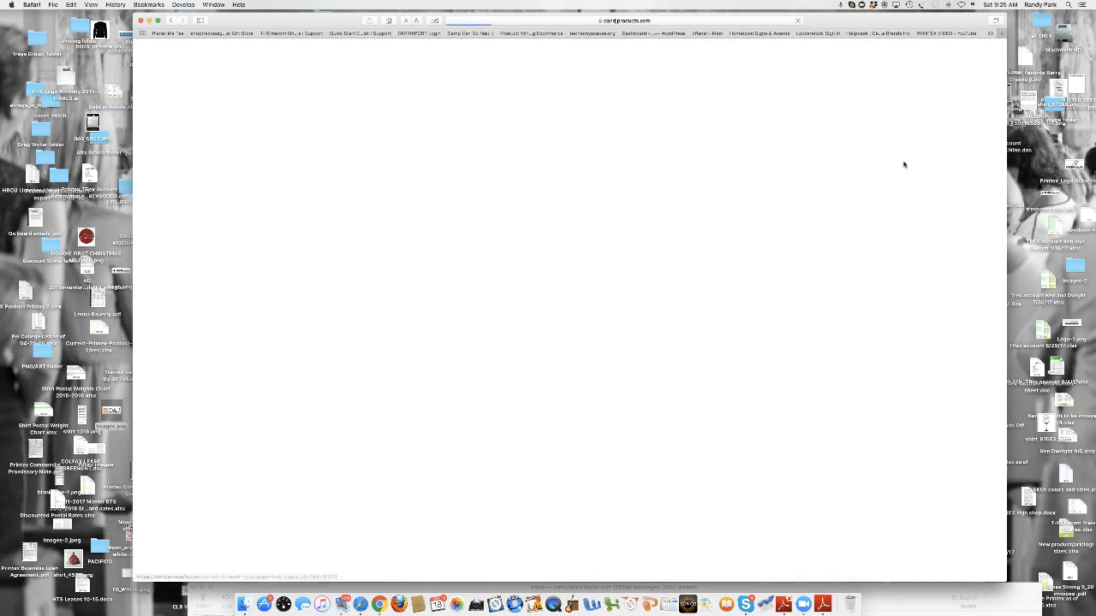
- Set the duplicated ornament's product background image to the Christmas-Snow-Flake-Ornament picture from the media library
scroll(685, 214, down, 2)
scroll(685, 214, down, 5)
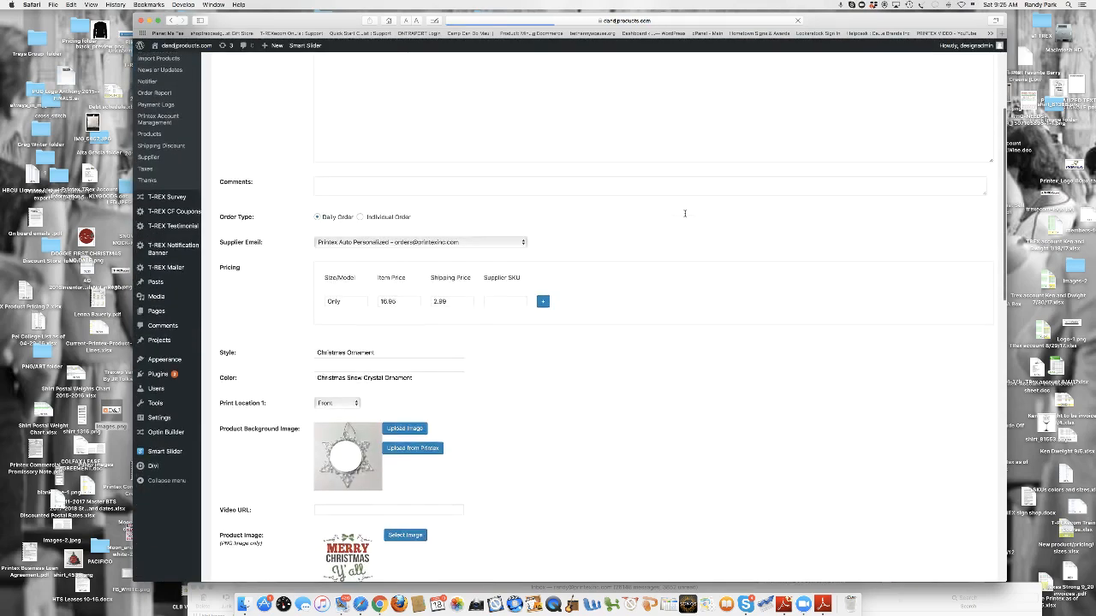
scroll(479, 274, up, 2)
click(387, 240)
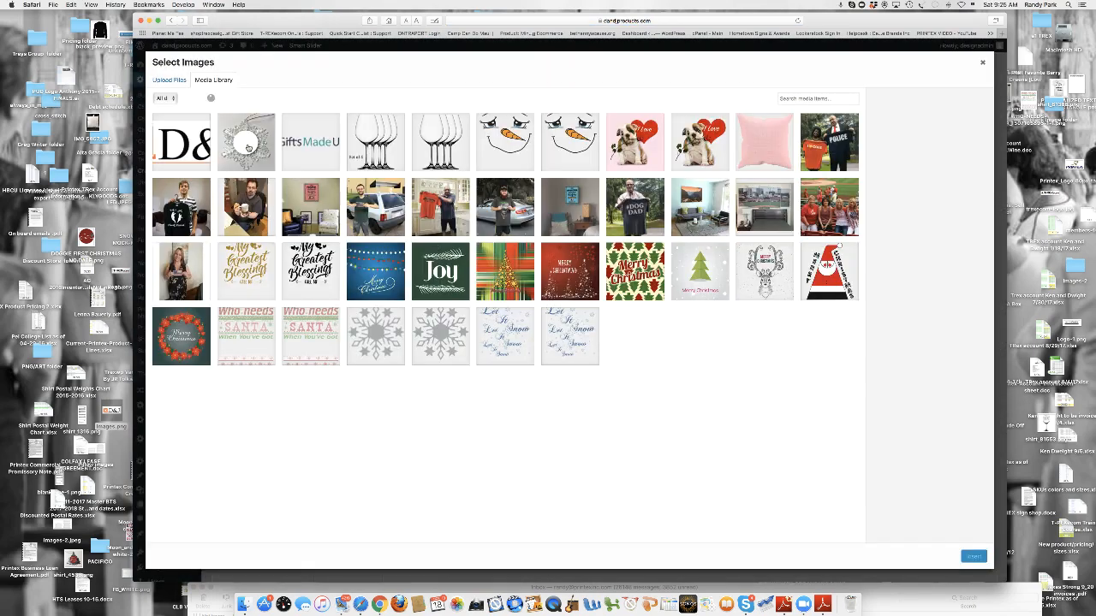
click(247, 148)
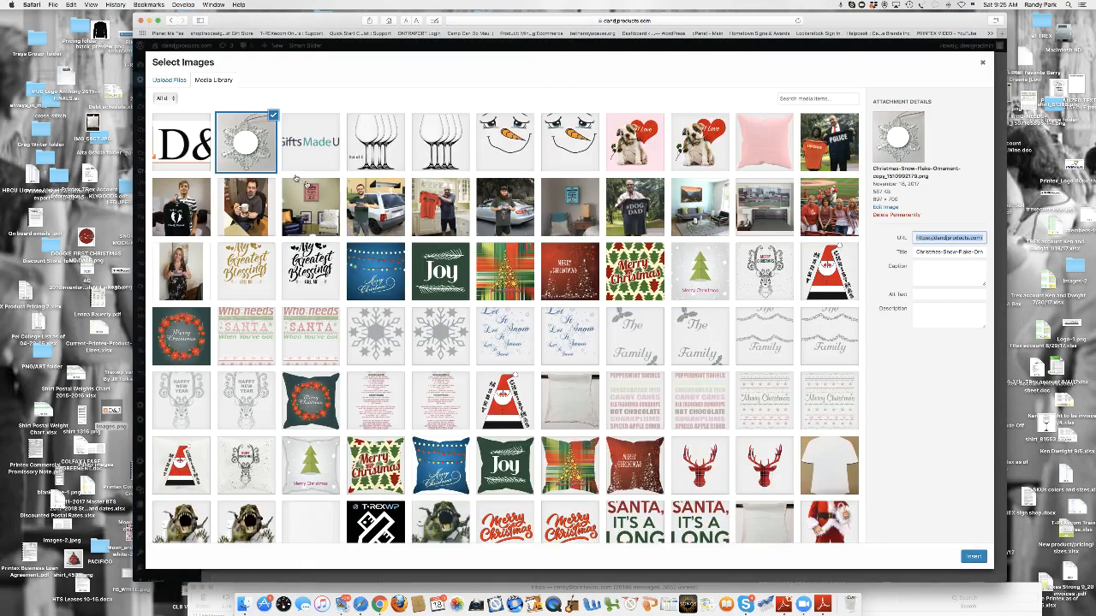
click(974, 557)
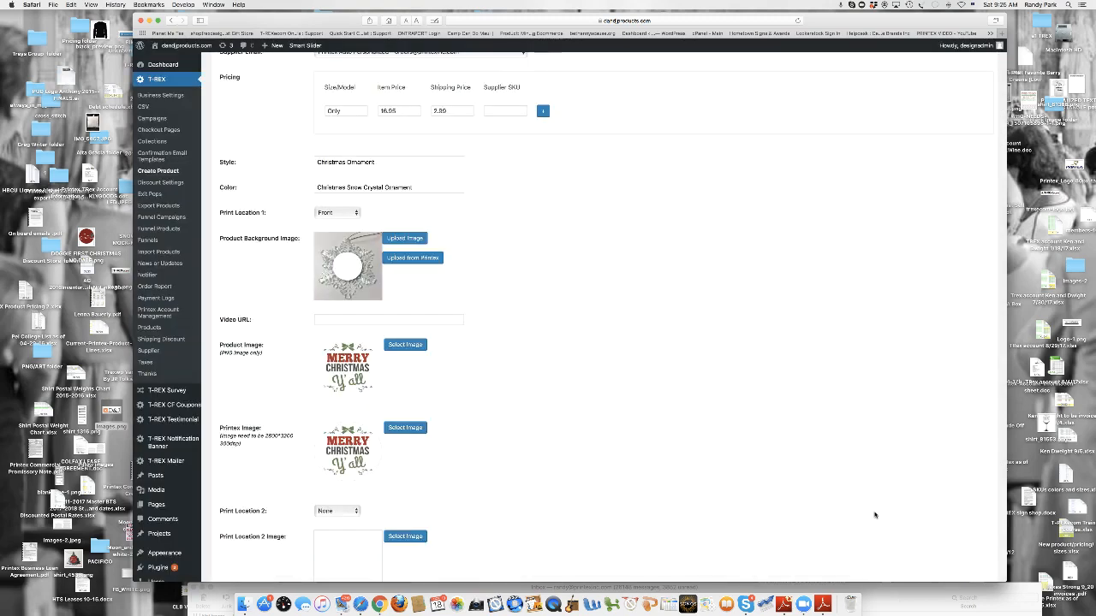
- Save the duplicated Merry Christmas Y'all Snow Crystal Ornament and delete that copy from the product list
scroll(874, 515, down, 10)
scroll(896, 474, down, 3)
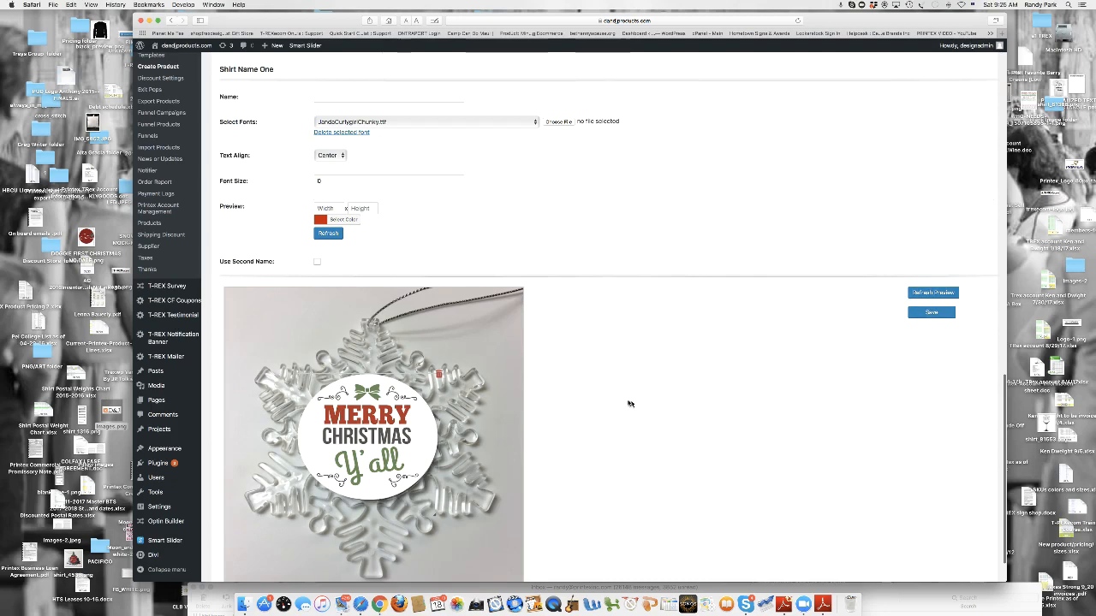
click(937, 313)
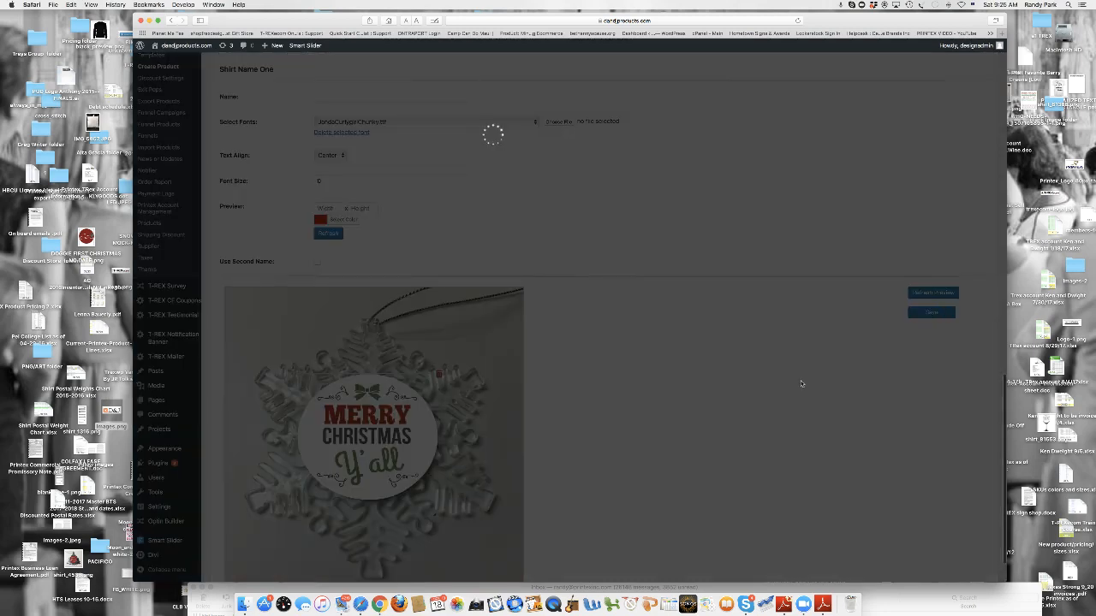
scroll(782, 376, up, 5)
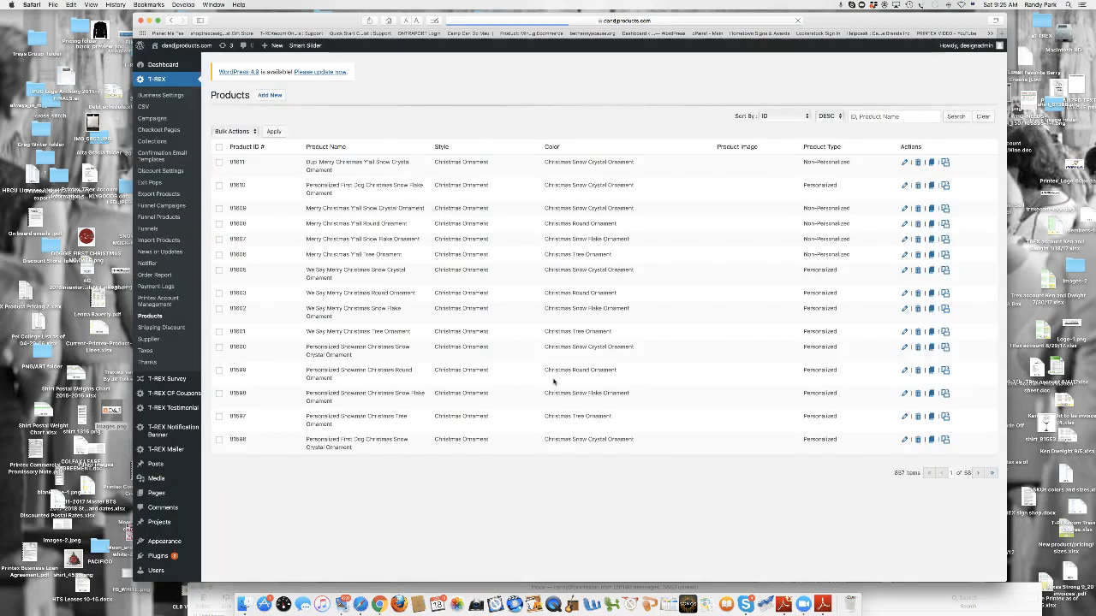
click(918, 164)
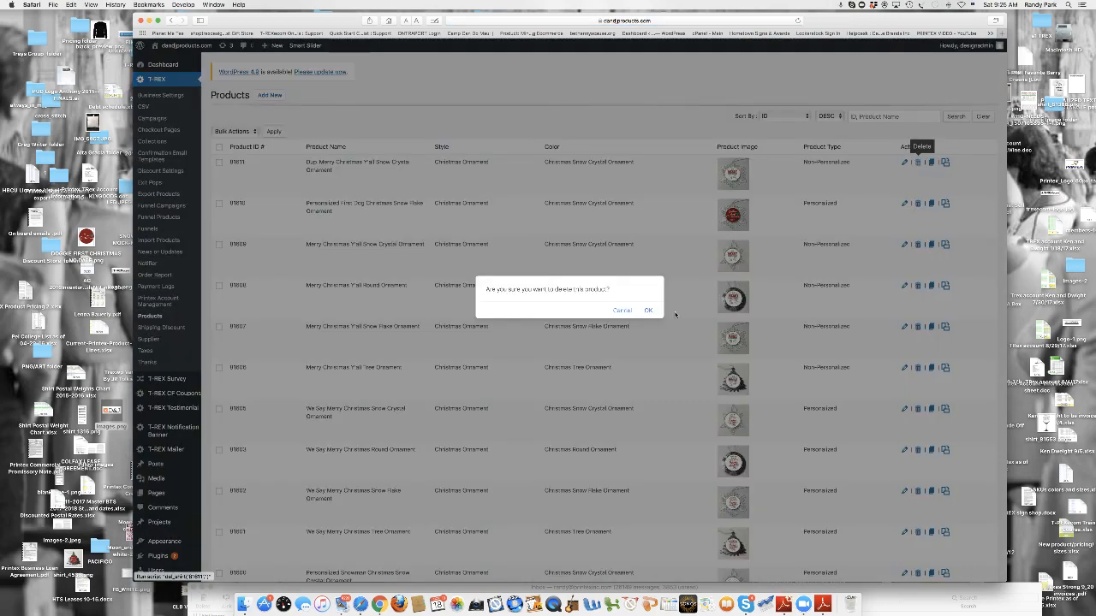
click(648, 311)
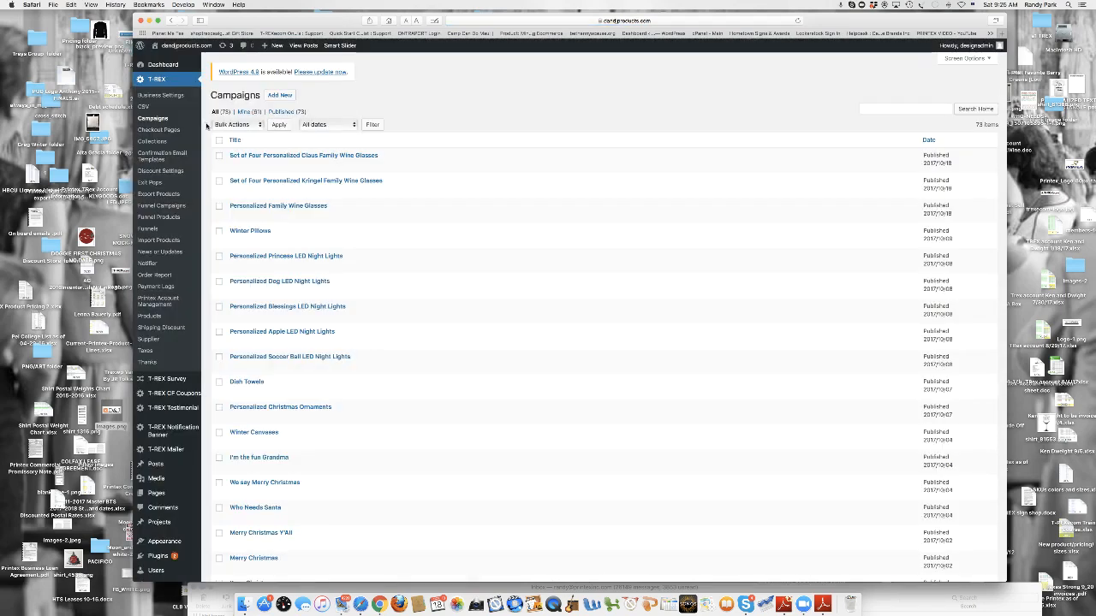
- Open the campaign list and view the Personalized Christmas Ornaments and Merry Christmas Y'All store pages, returning to the list after each
scroll(343, 317, down, 5)
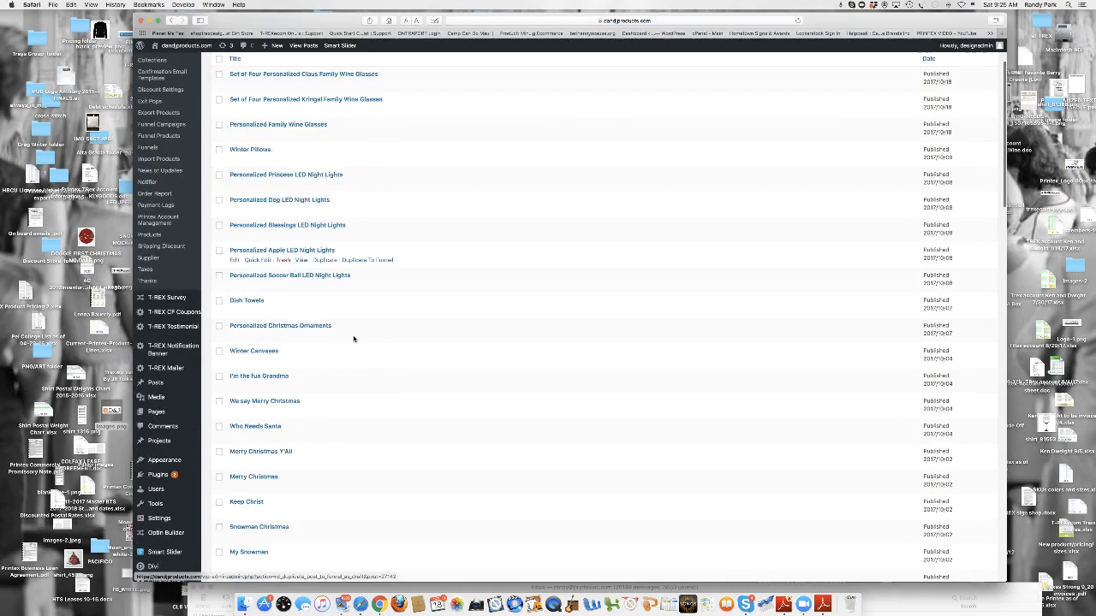
scroll(284, 375, up, 2)
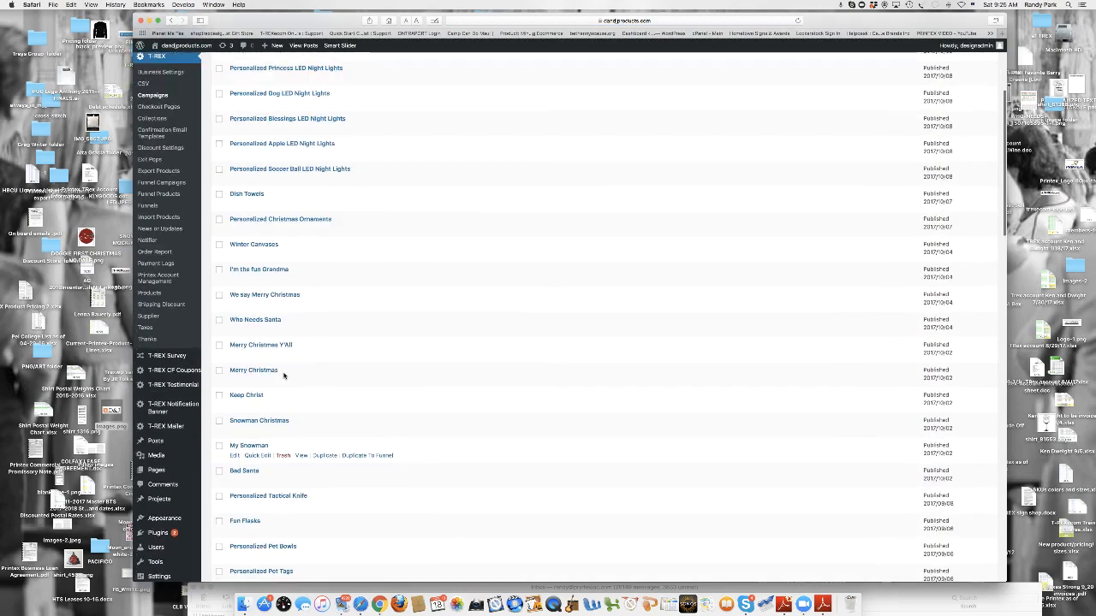
mouse_move(275, 252)
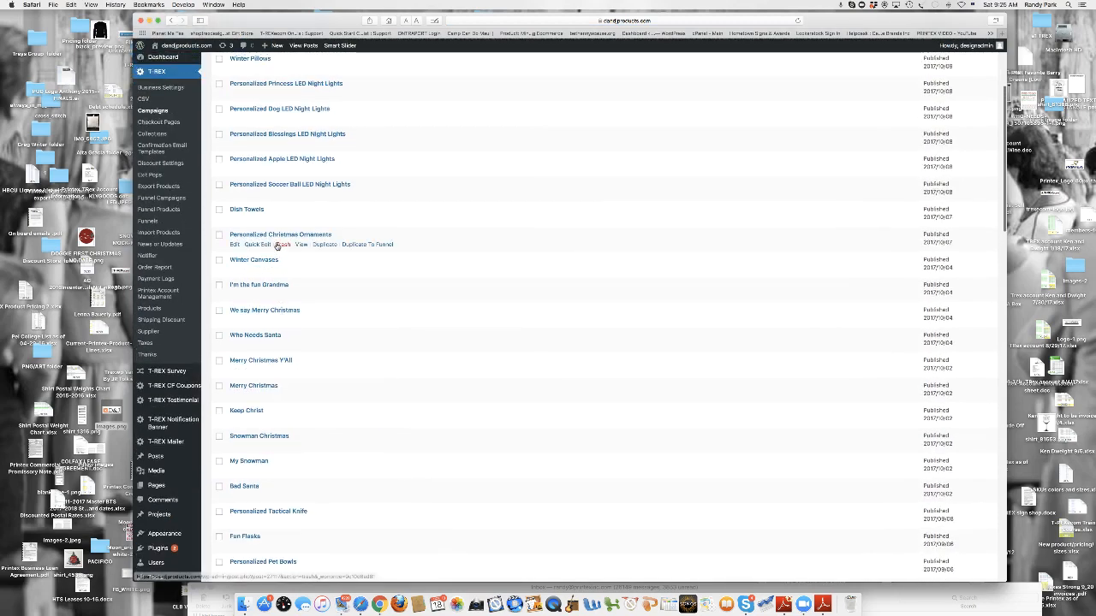
click(301, 245)
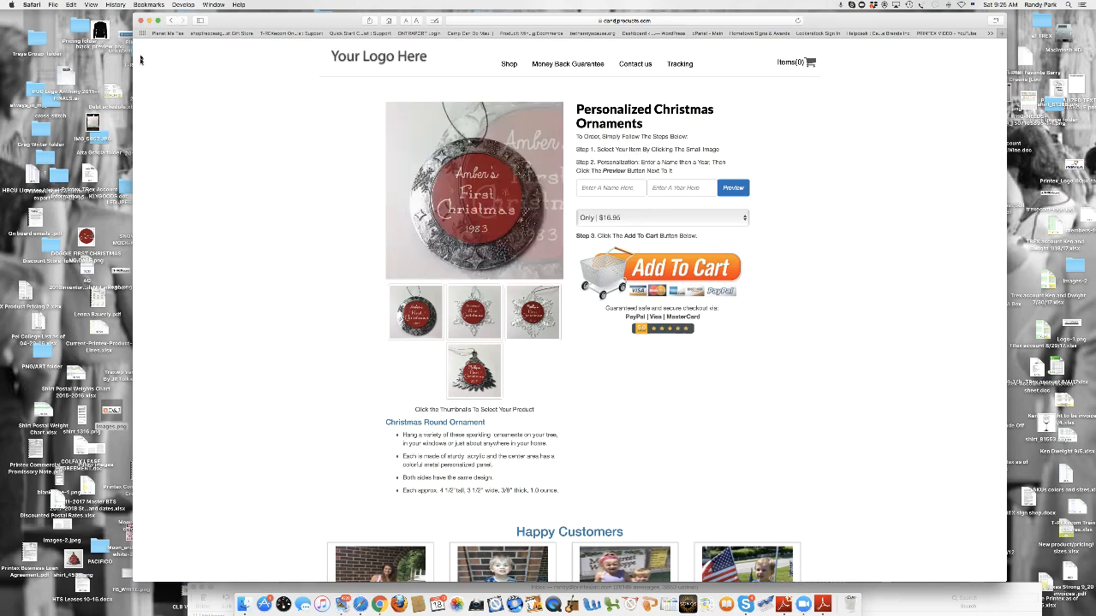
click(171, 21)
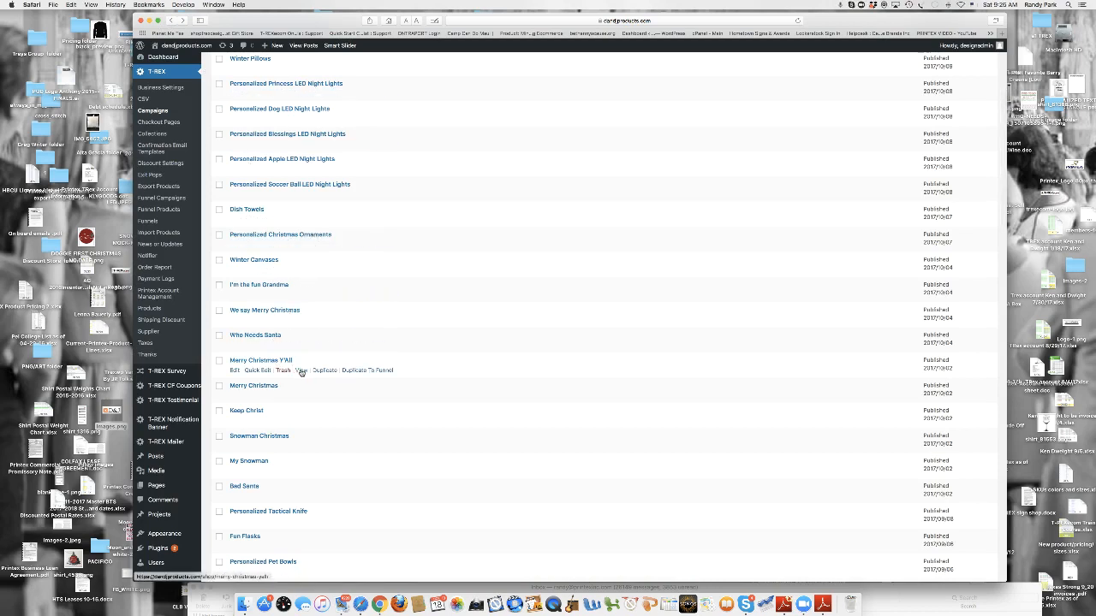
click(302, 372)
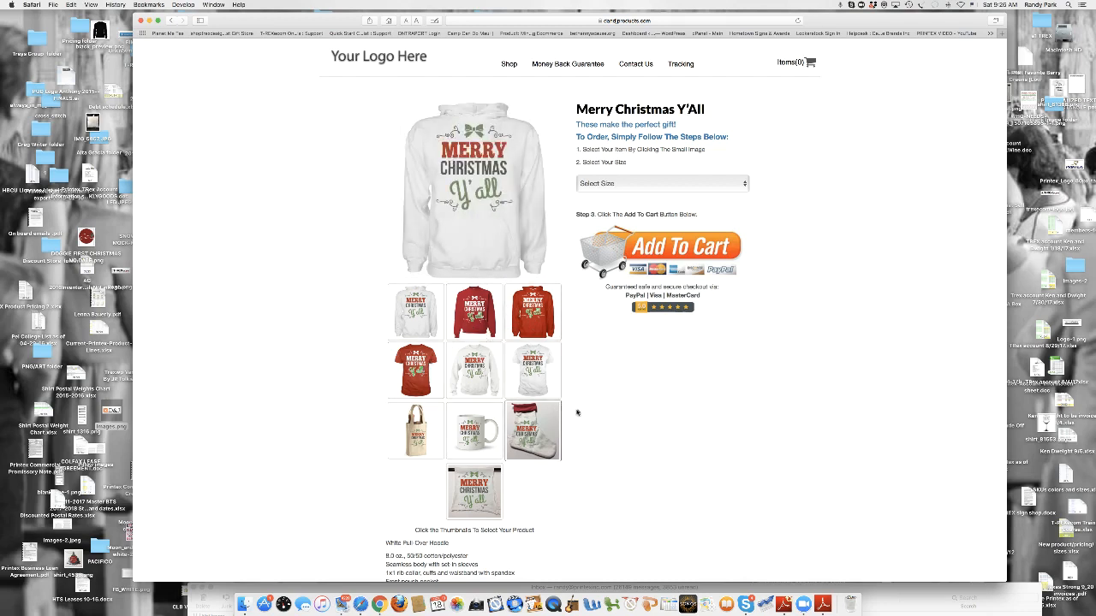
click(171, 20)
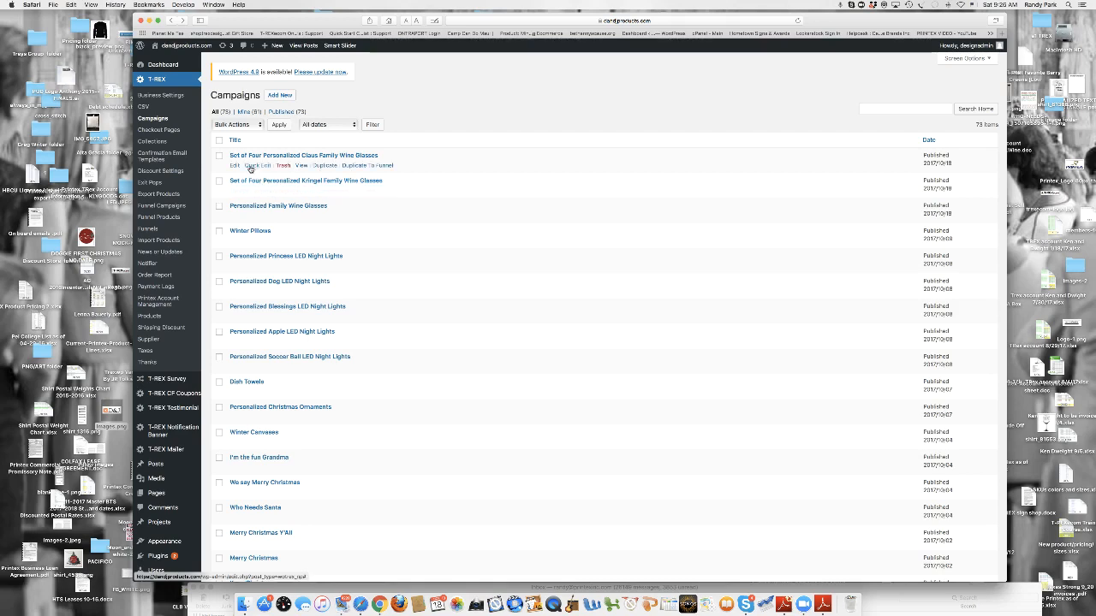
- View the Set of Four Personalized Claus Family Wine Glasses store page and display its full web address
click(298, 168)
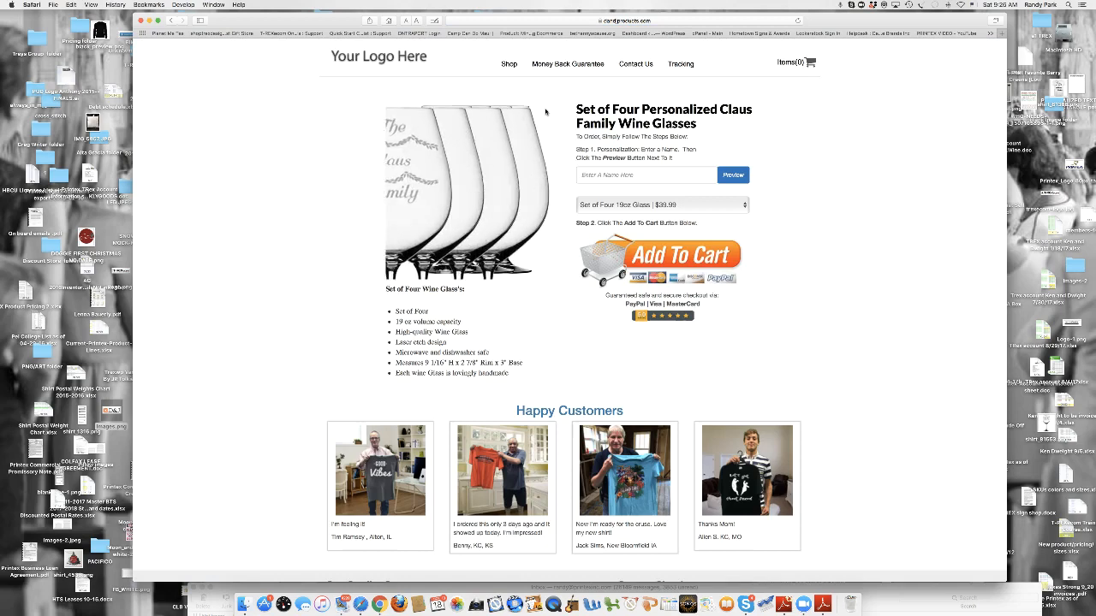
click(524, 19)
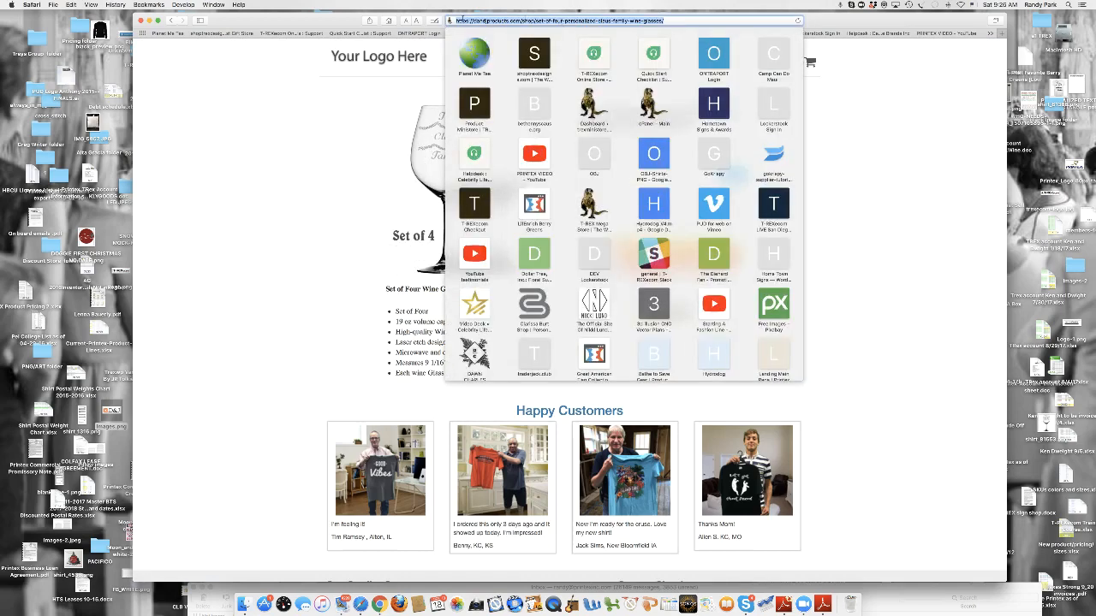
click(880, 153)
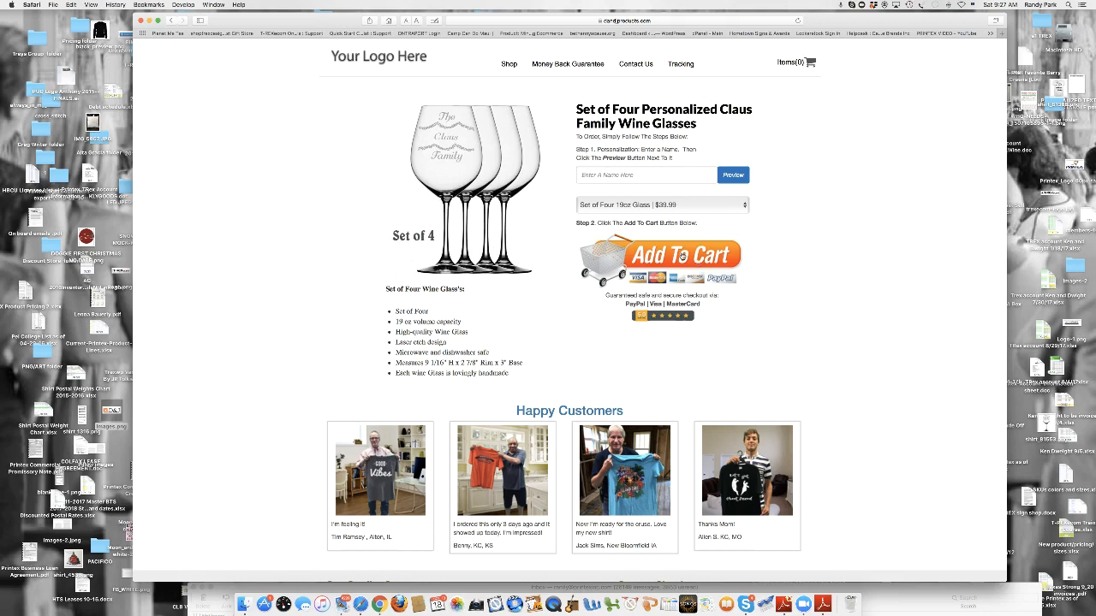
- Preview the wine glasses personalized with a family name and add the set to the shopping cart
click(644, 174)
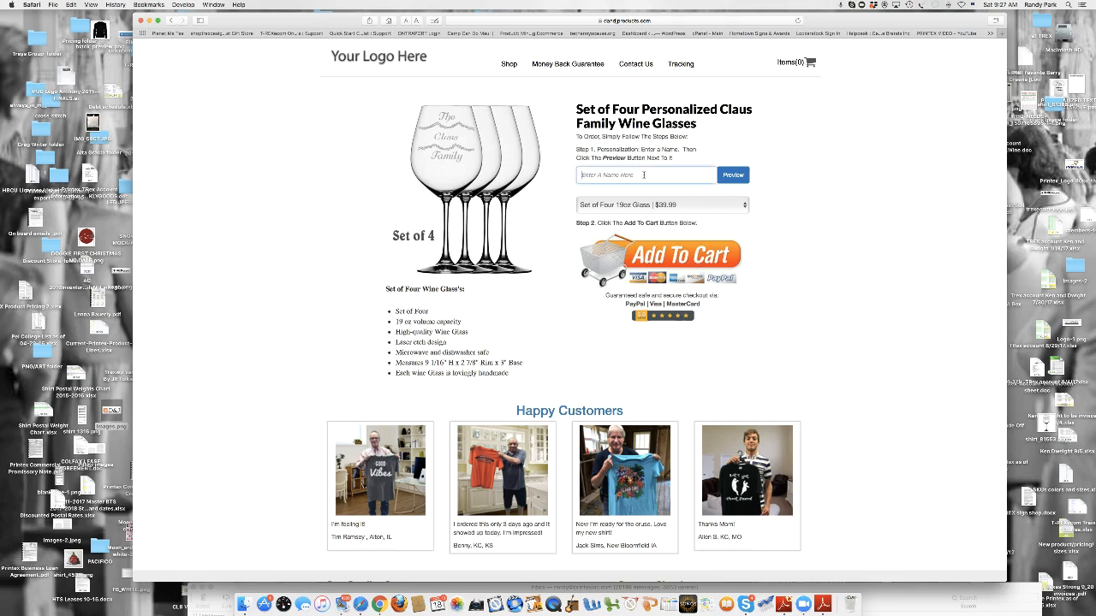
text(Park)
click(732, 176)
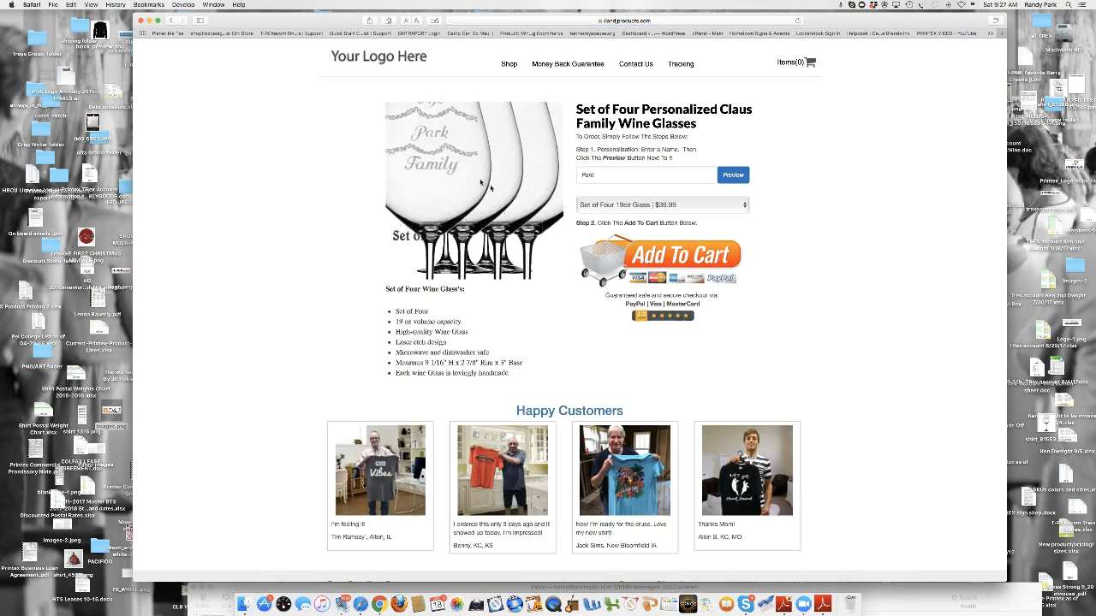
click(665, 261)
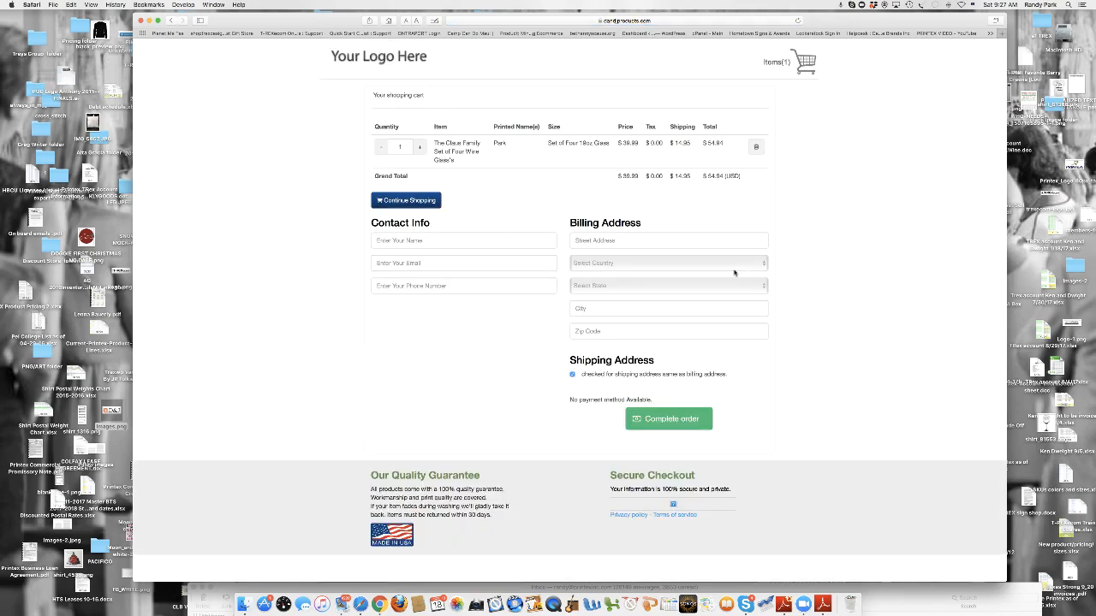
- Remove the wine glasses from the shopping cart and return to the campaign list in the admin area
click(757, 149)
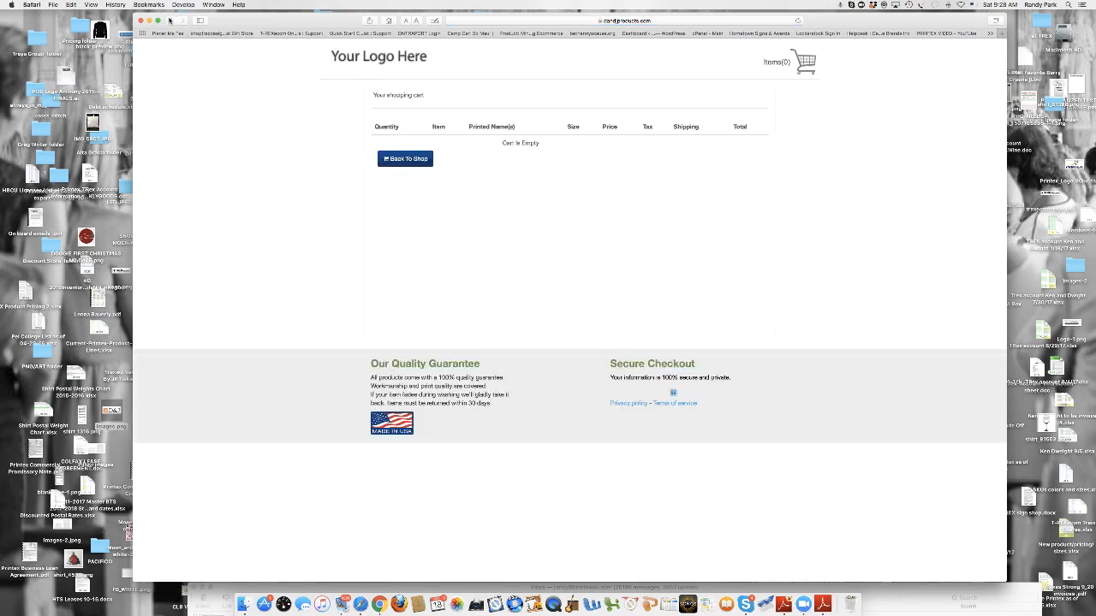
click(170, 20)
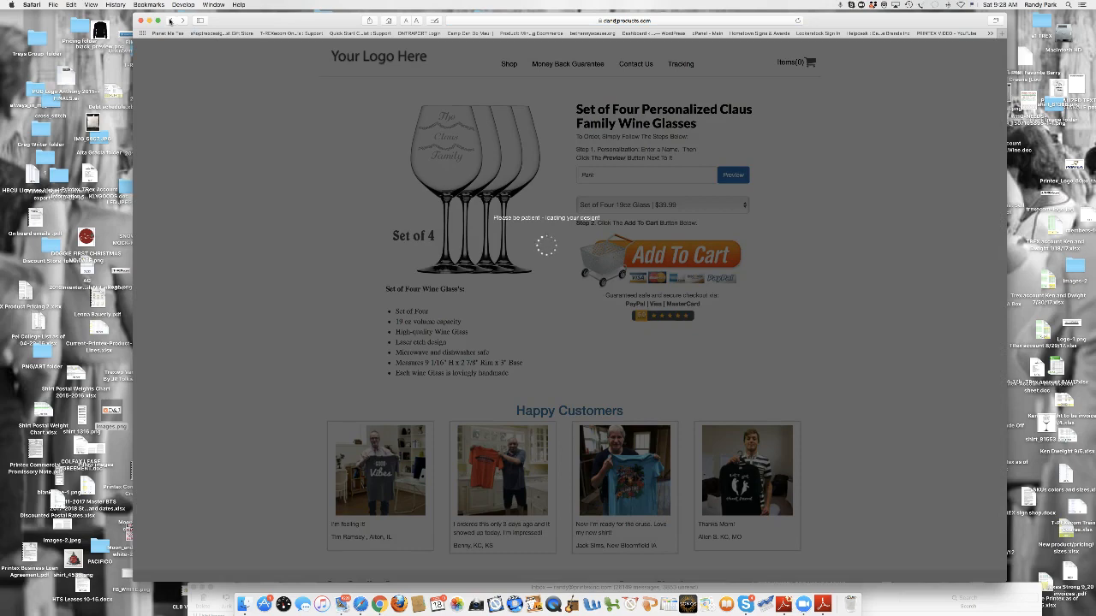
click(170, 20)
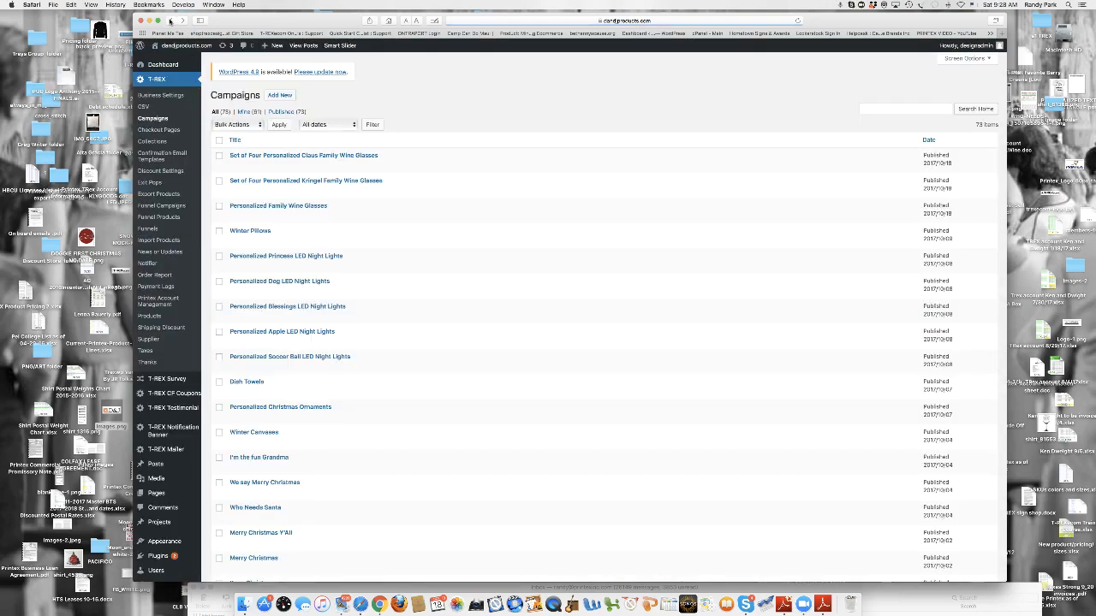
- Open the Apparel collection for editing and look through the products it contains
click(162, 142)
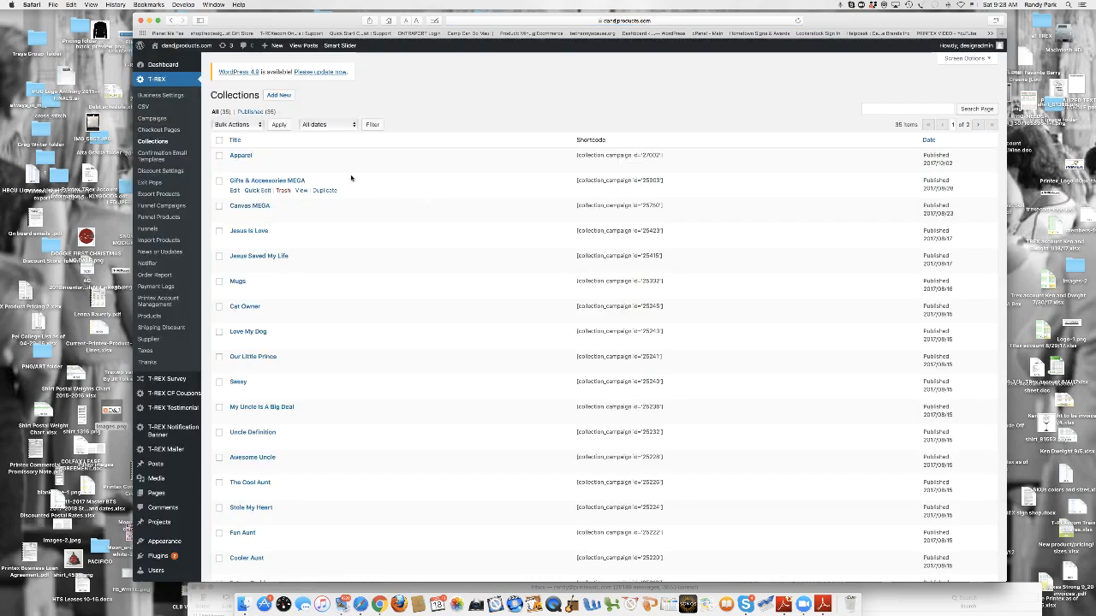
click(234, 165)
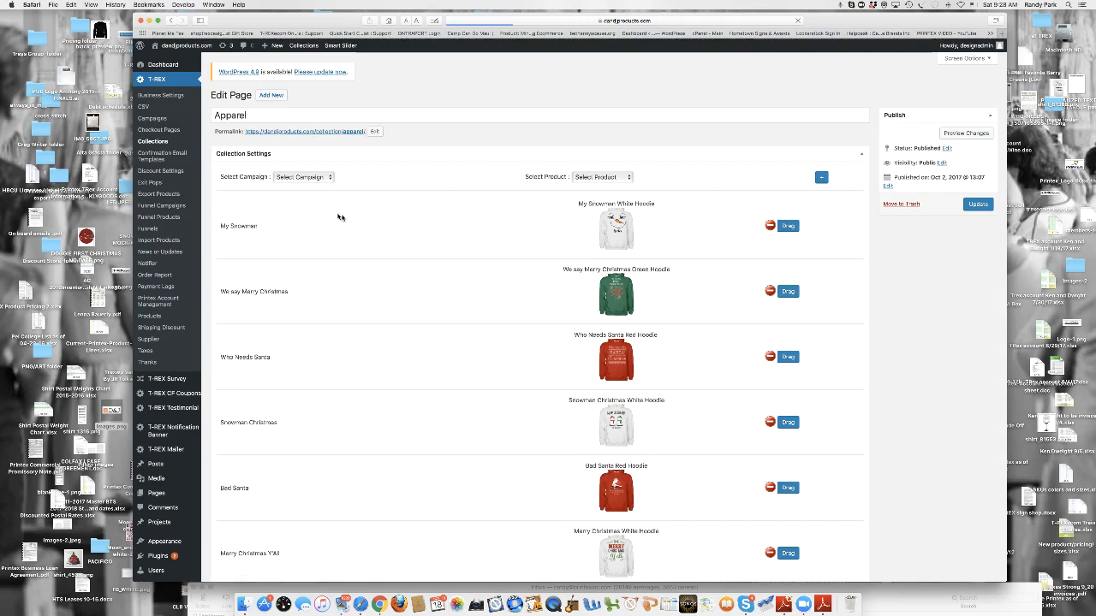
scroll(533, 257, down, 10)
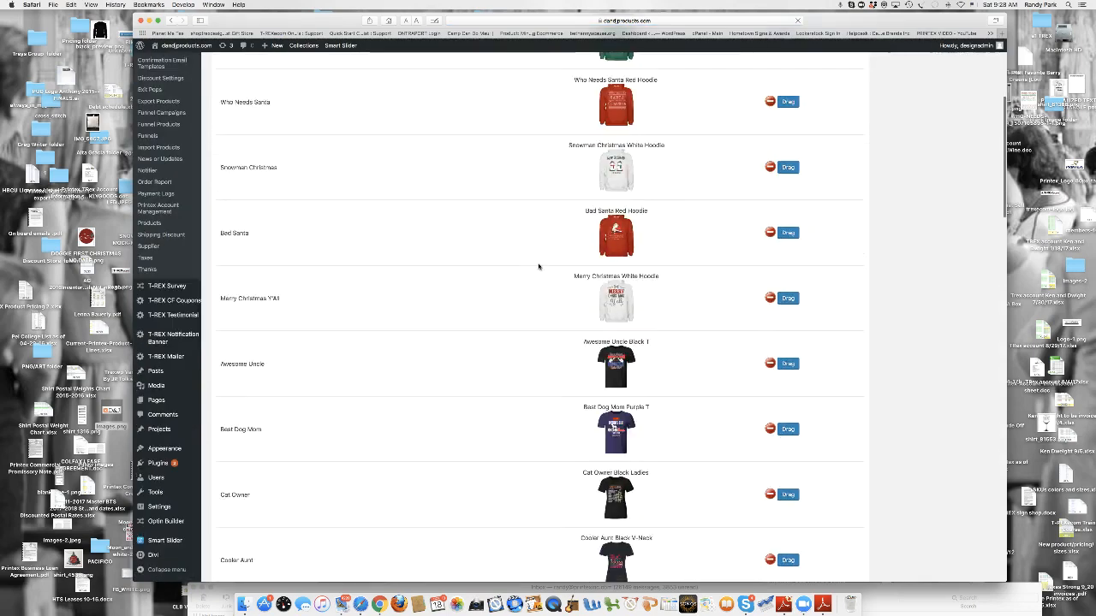
scroll(615, 323, down, 20)
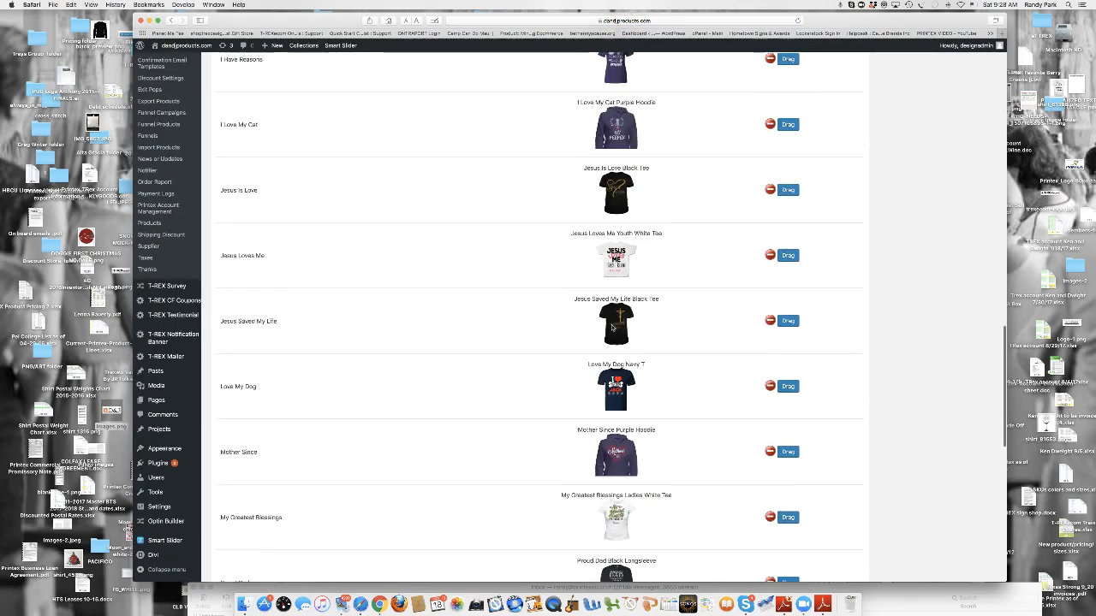
scroll(613, 328, down, 10)
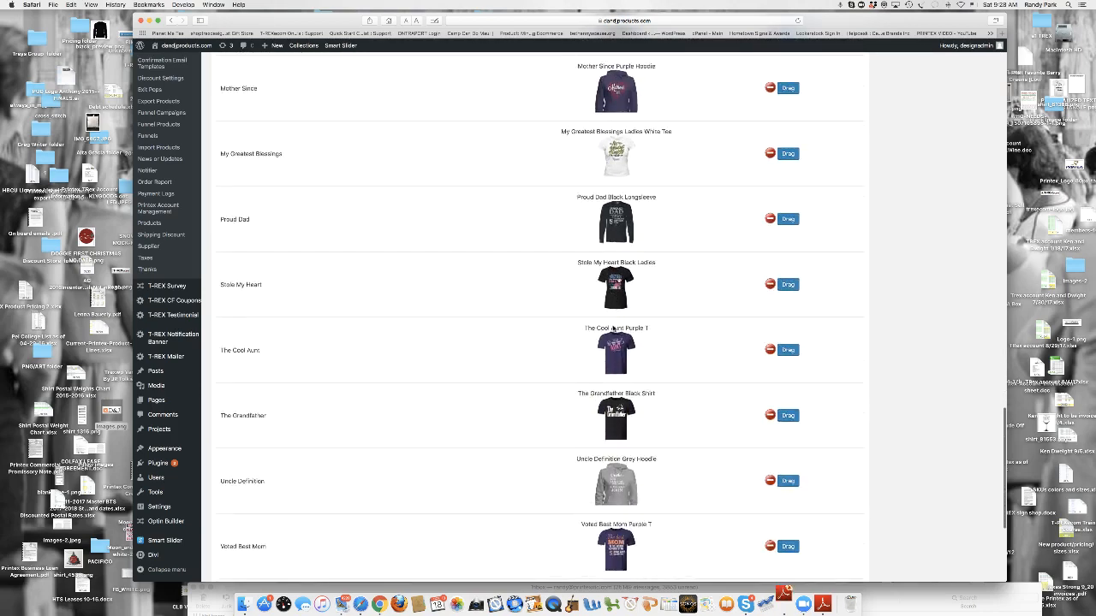
scroll(613, 328, up, 20)
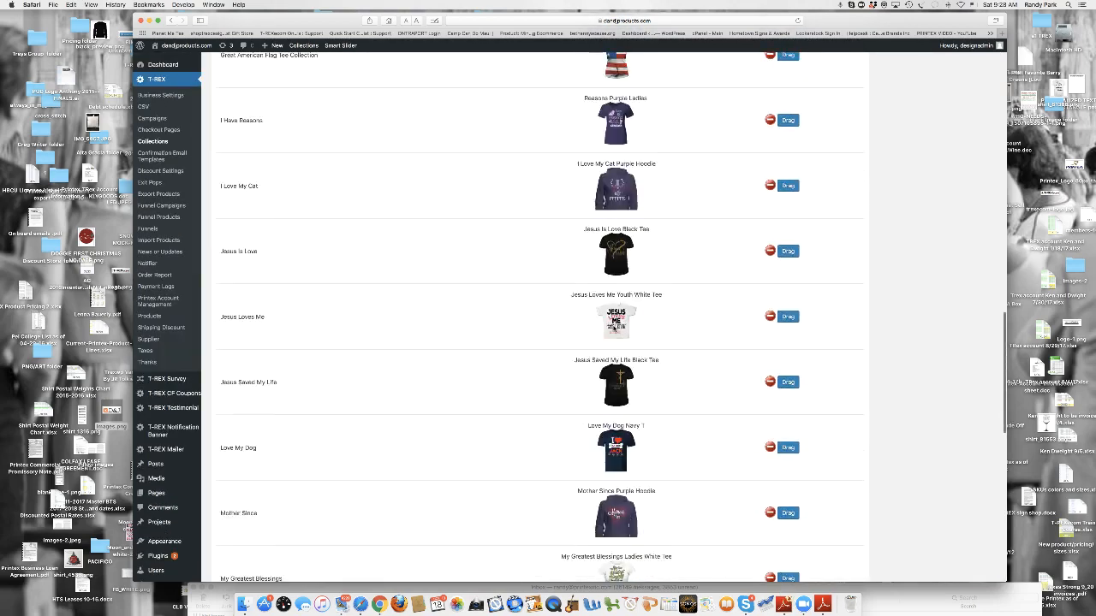
scroll(614, 328, up, 15)
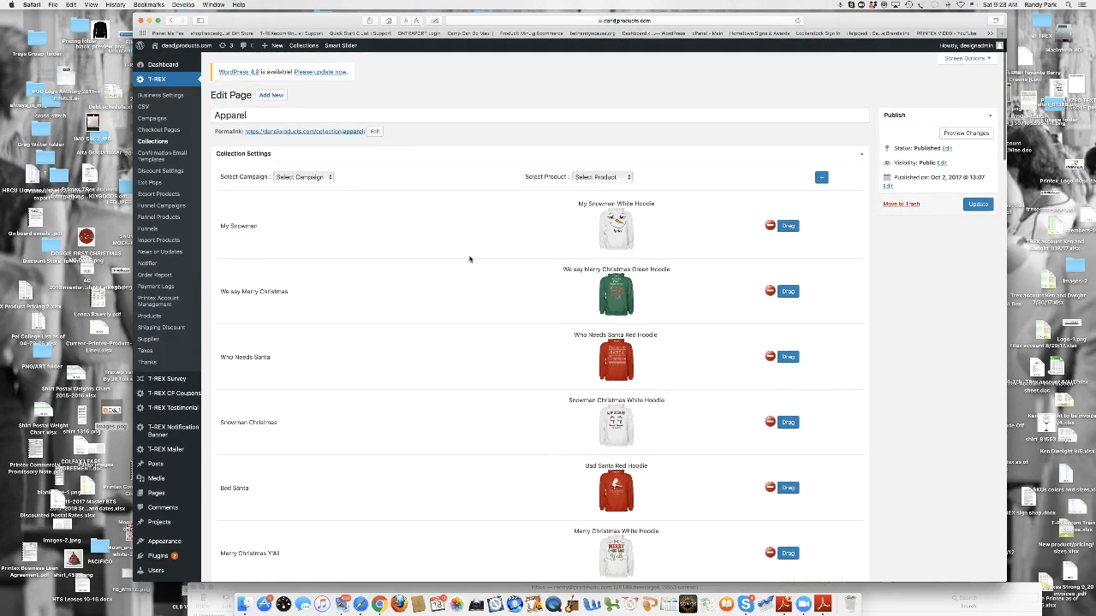
- Add the Cat Owner Black Hoodie from the Cat Owner campaign to the Apparel collection and update the collection
click(330, 181)
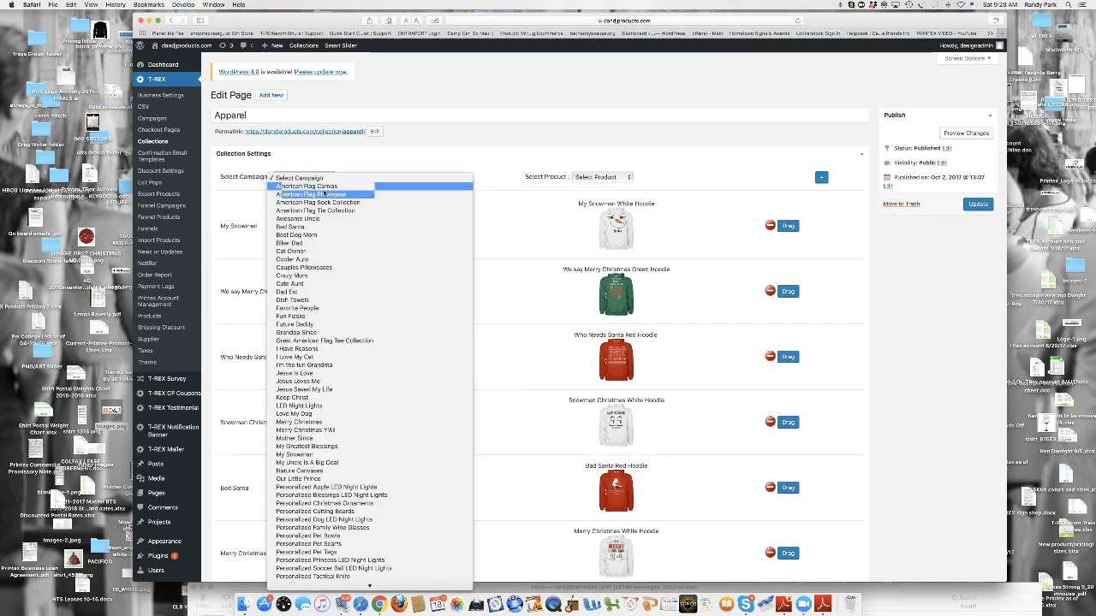
click(305, 251)
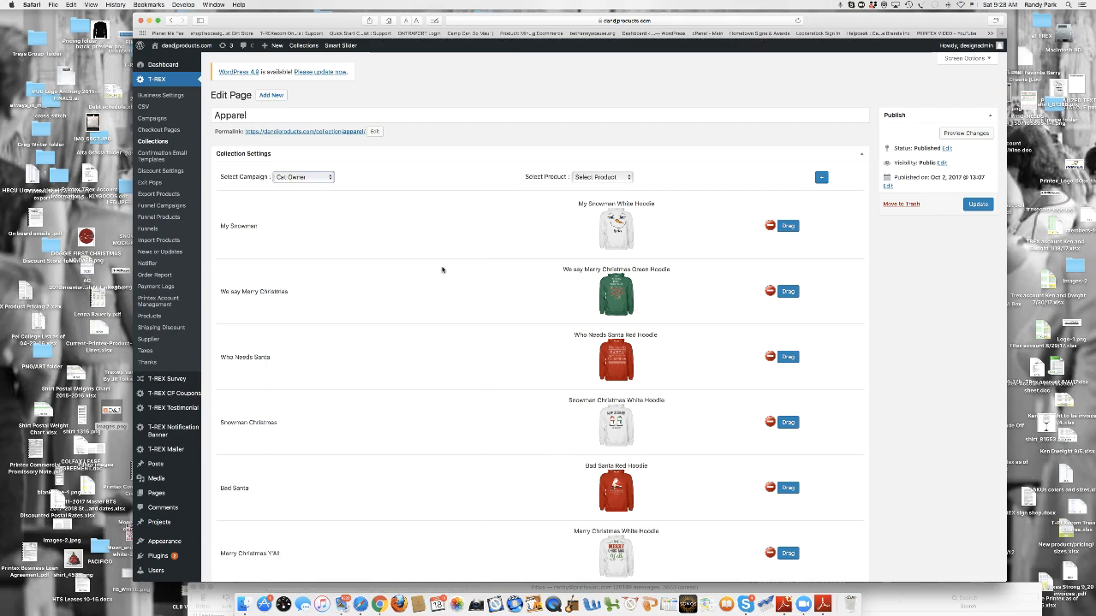
click(629, 178)
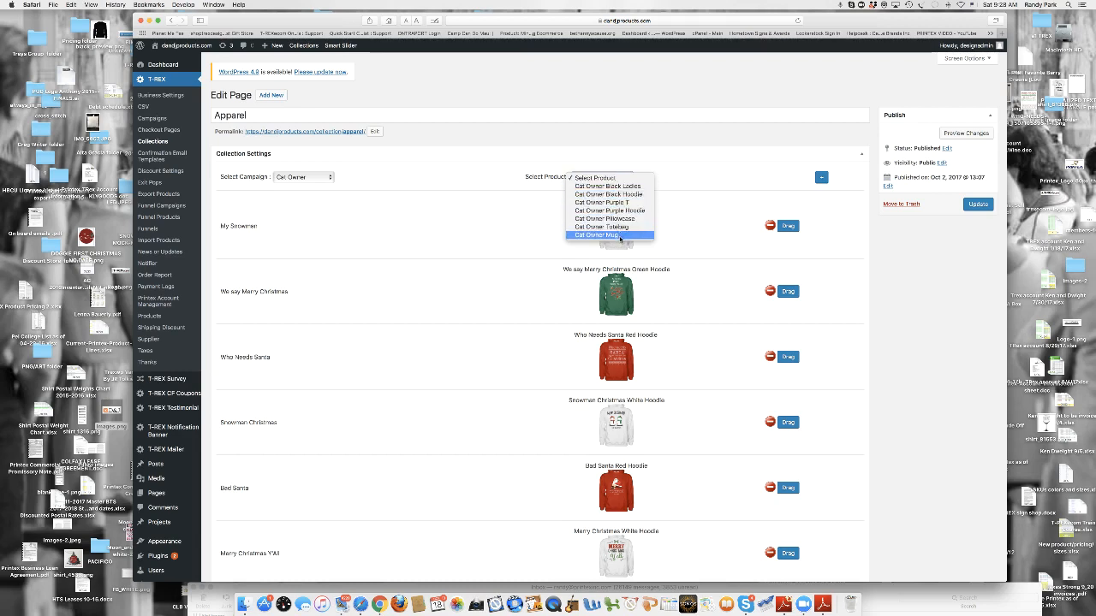
click(622, 195)
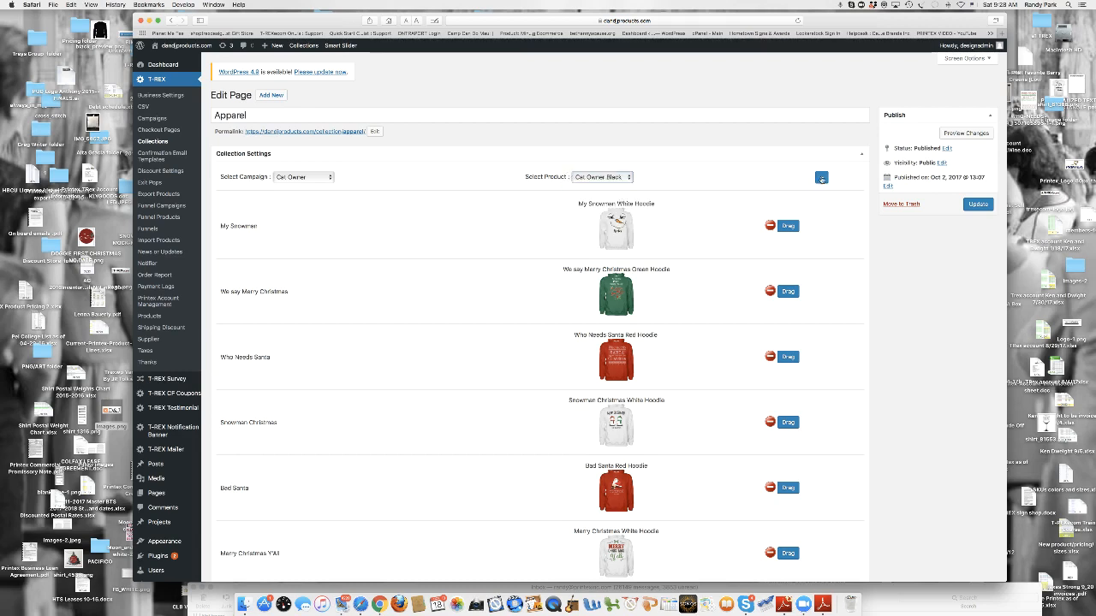
click(821, 178)
scroll(845, 245, down, 20)
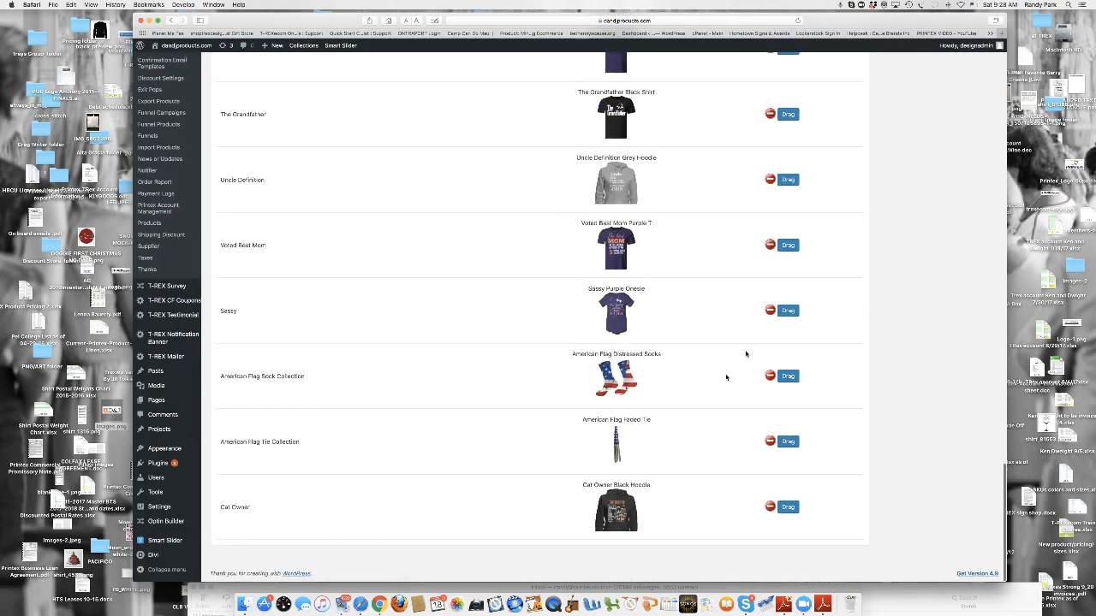
scroll(906, 416, up, 20)
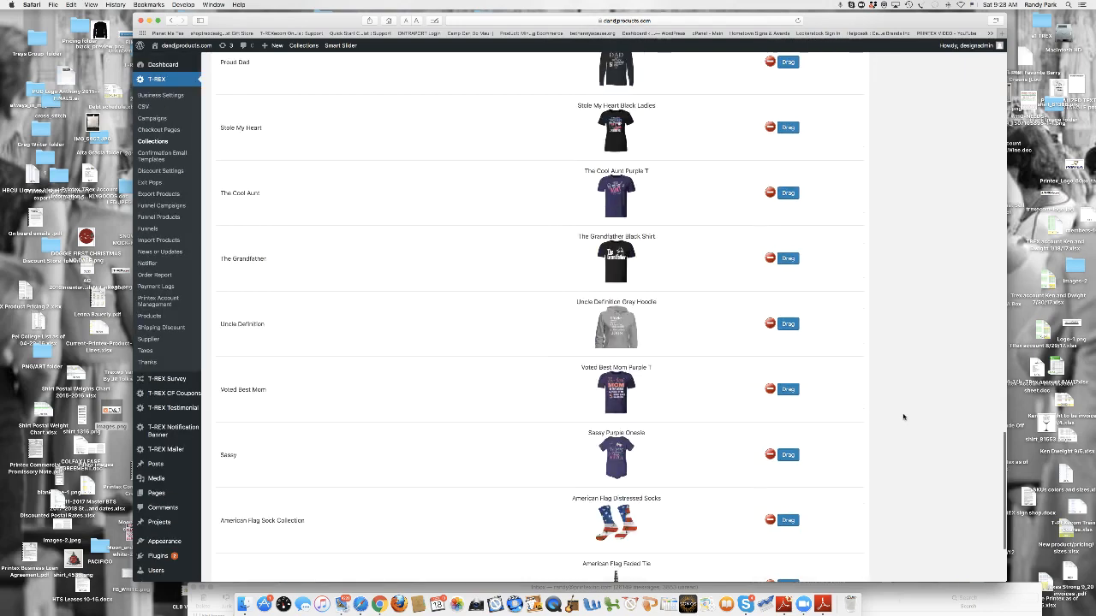
click(977, 207)
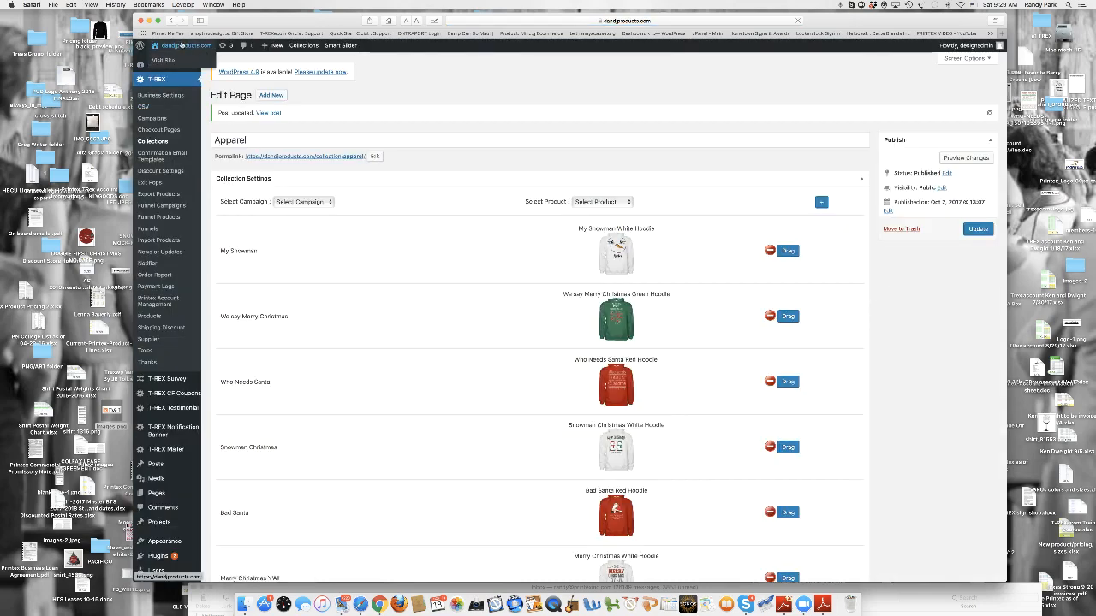
- Open the Apparel category in the live store and look through its products for the Cat Owner Black Hoodie
click(276, 114)
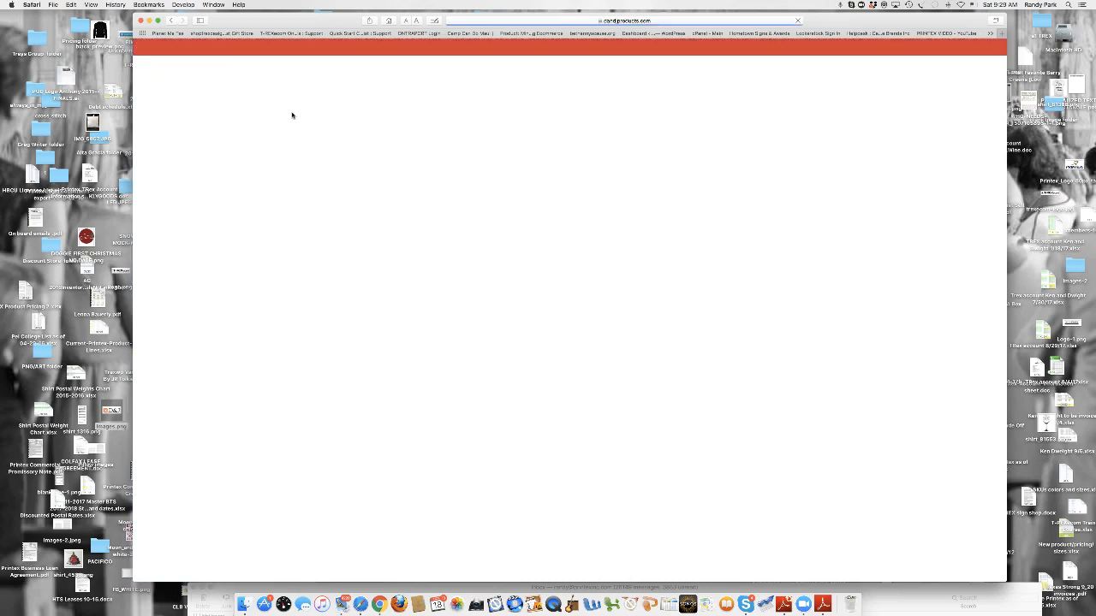
scroll(466, 240, down, 3)
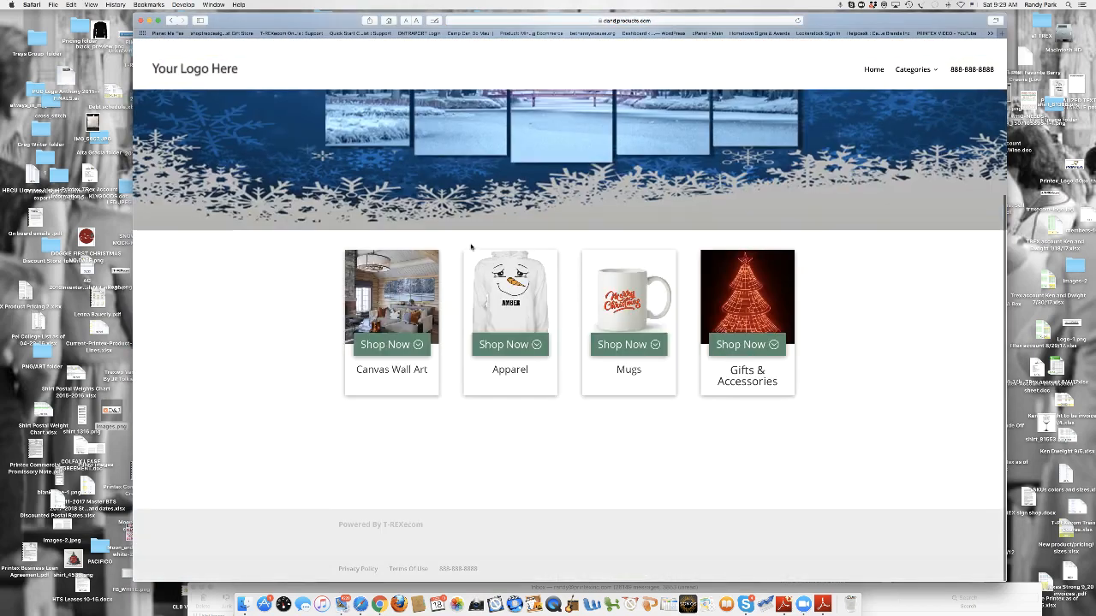
click(507, 301)
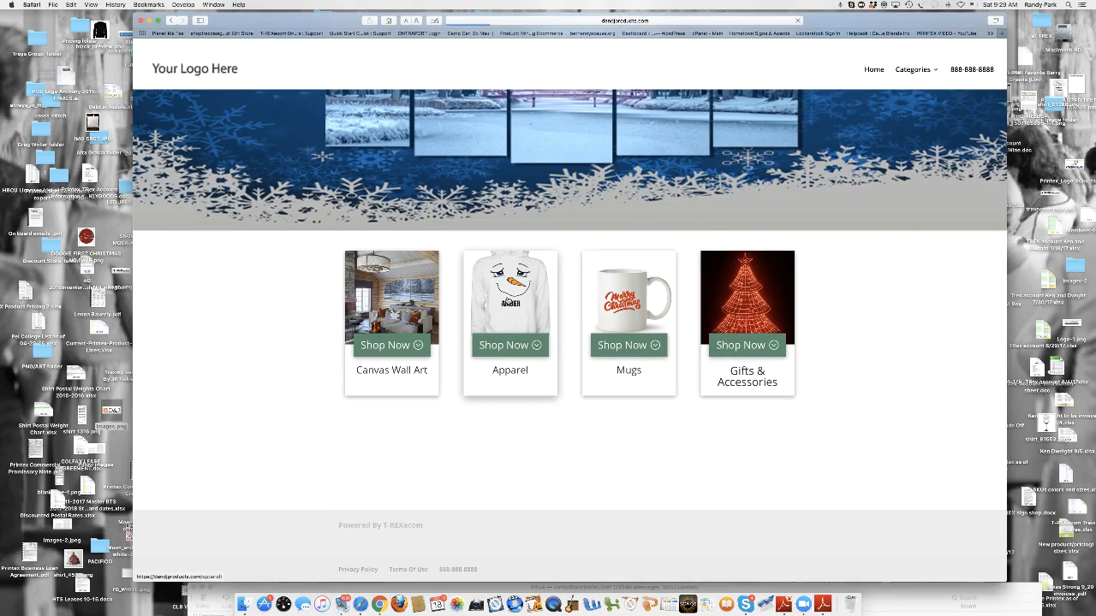
scroll(631, 452, down, 10)
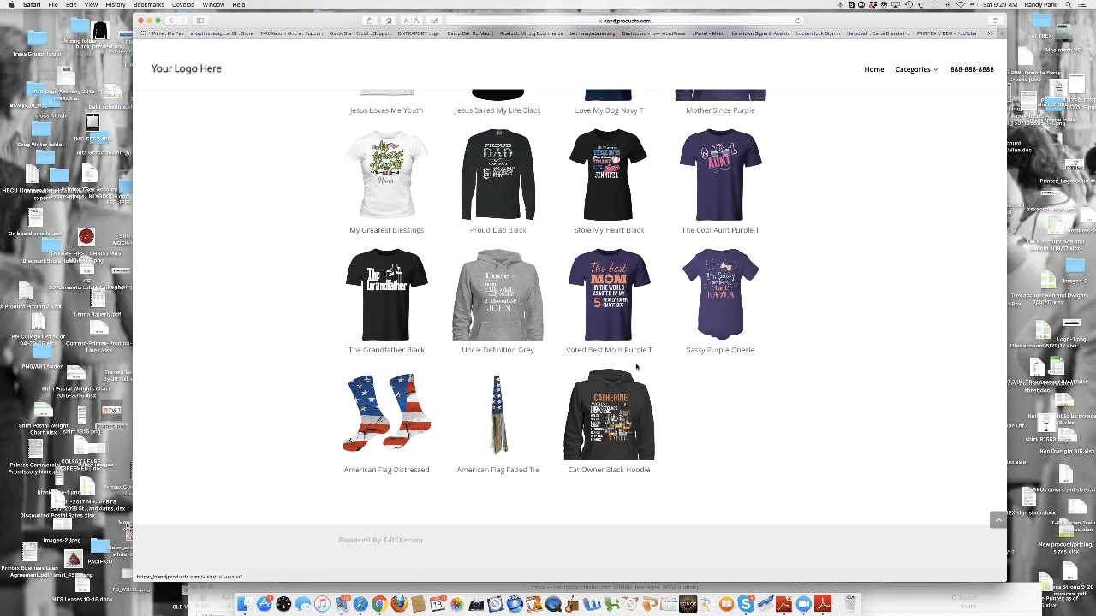
scroll(631, 374, up, 15)
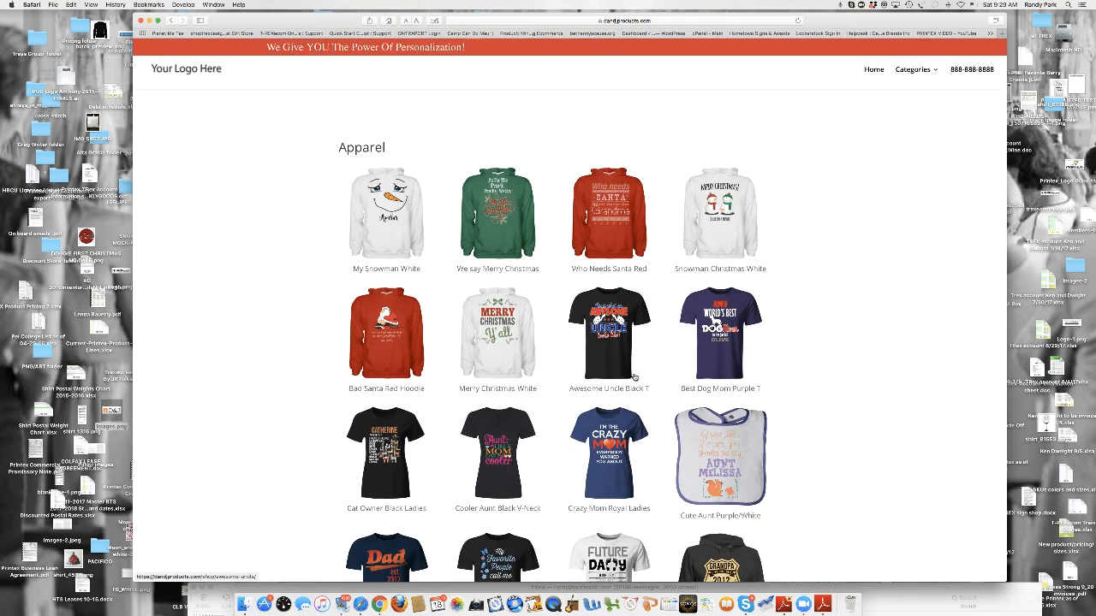
- Return to the Apparel collection editor, remove the Cat Owner Black Hoodie from the collection and update it
click(169, 20)
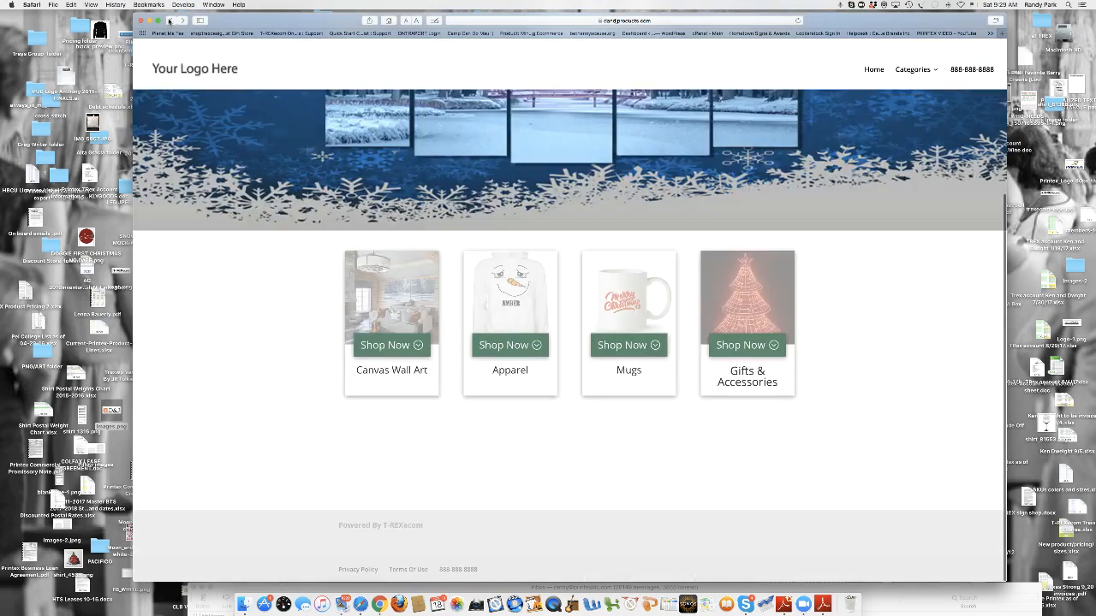
click(174, 22)
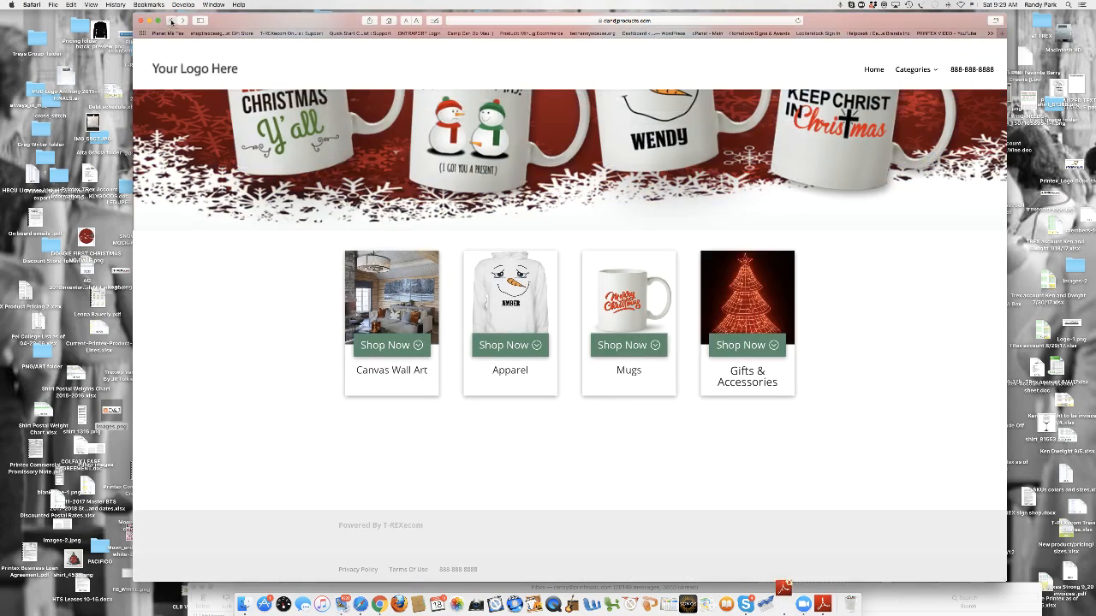
scroll(530, 336, down, 10)
scroll(530, 336, down, 15)
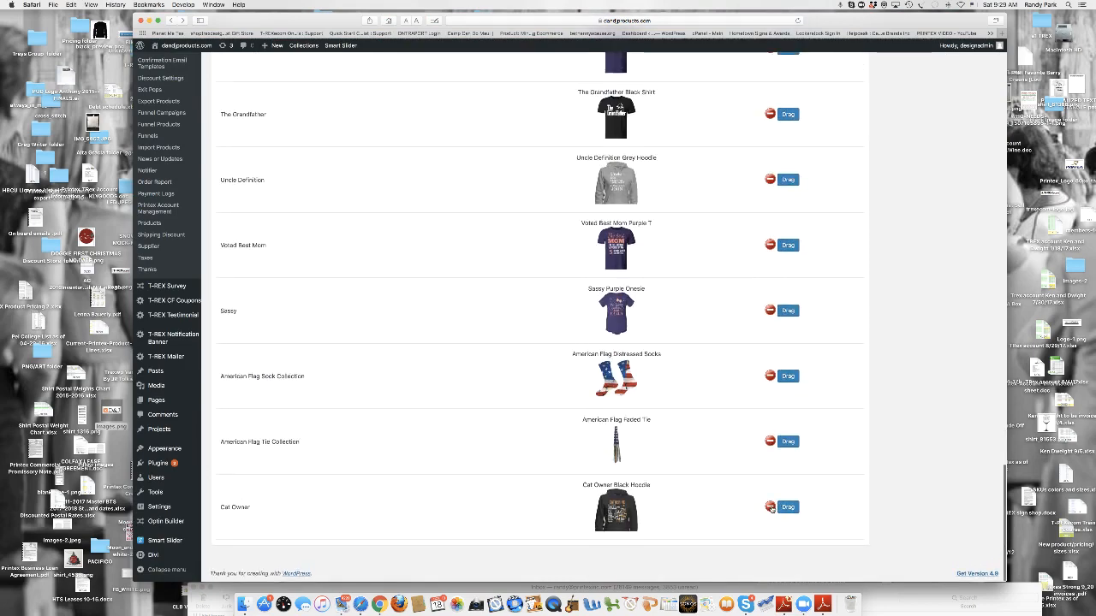
click(769, 507)
scroll(834, 488, up, 10)
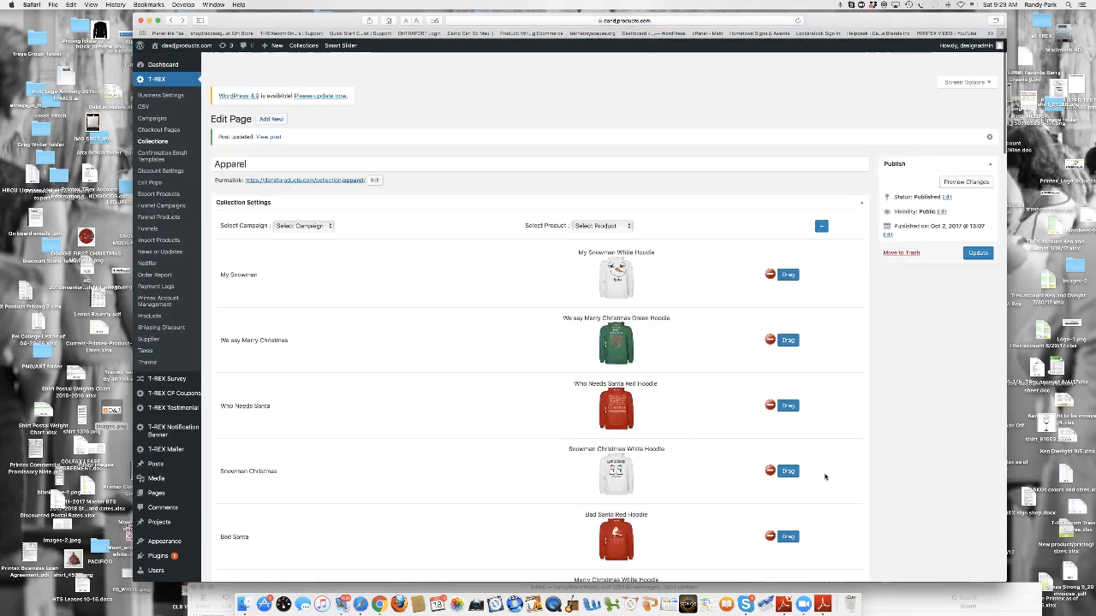
click(978, 229)
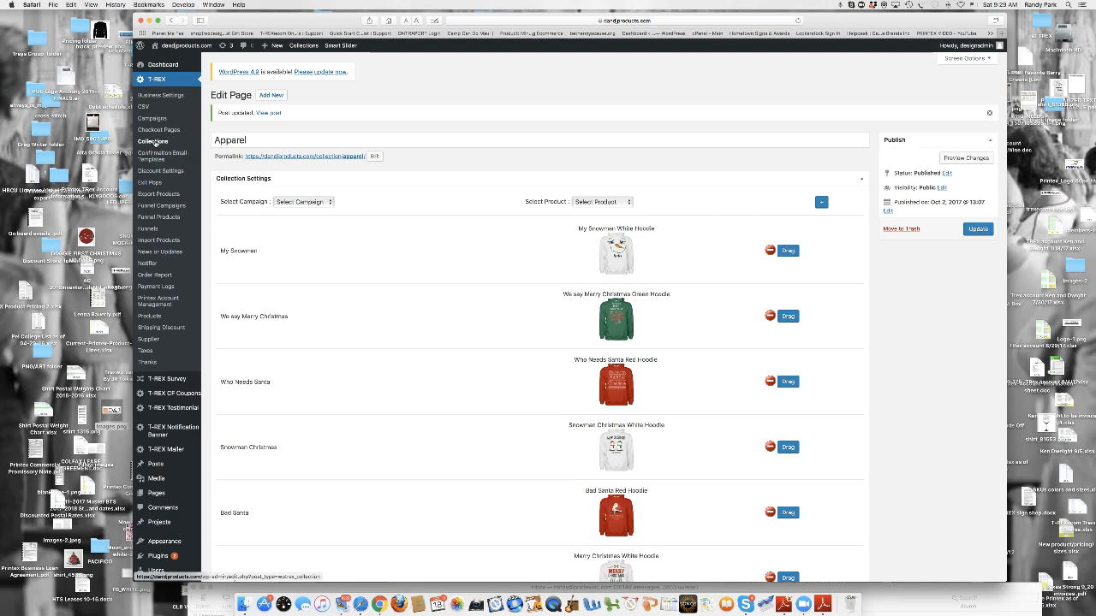
- Open the list of collections and copy the shortcode of the Cat Owner collection
click(154, 142)
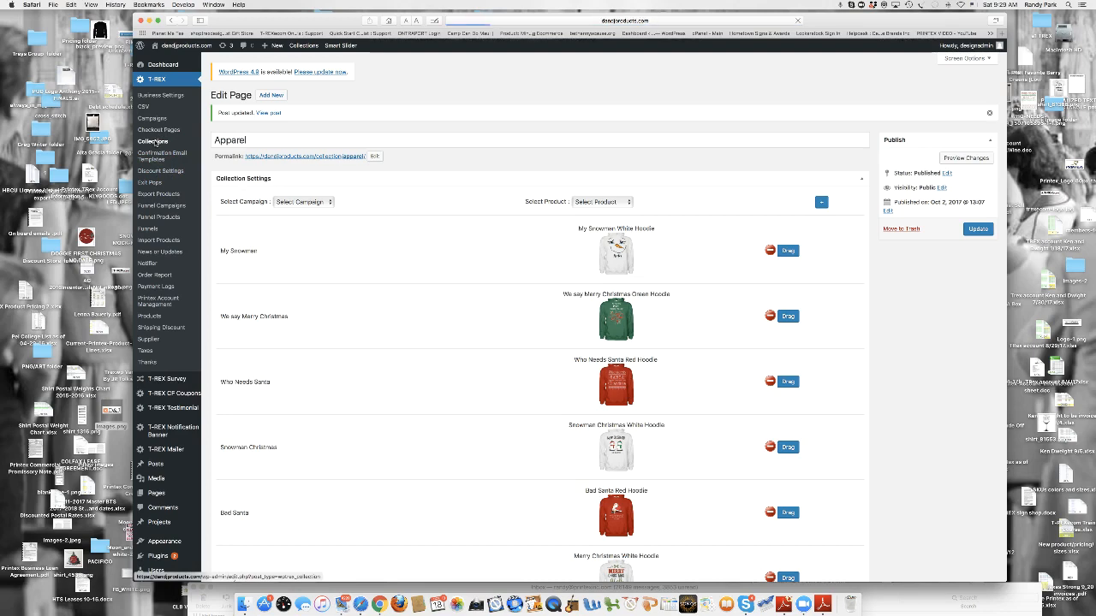
click(154, 142)
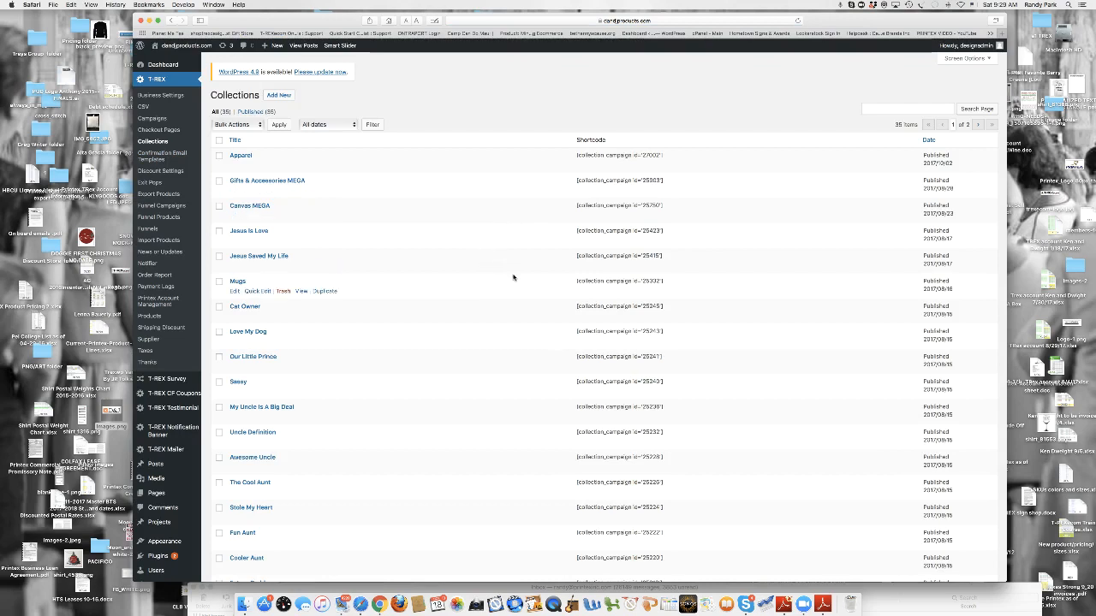
drag(577, 306, 689, 310)
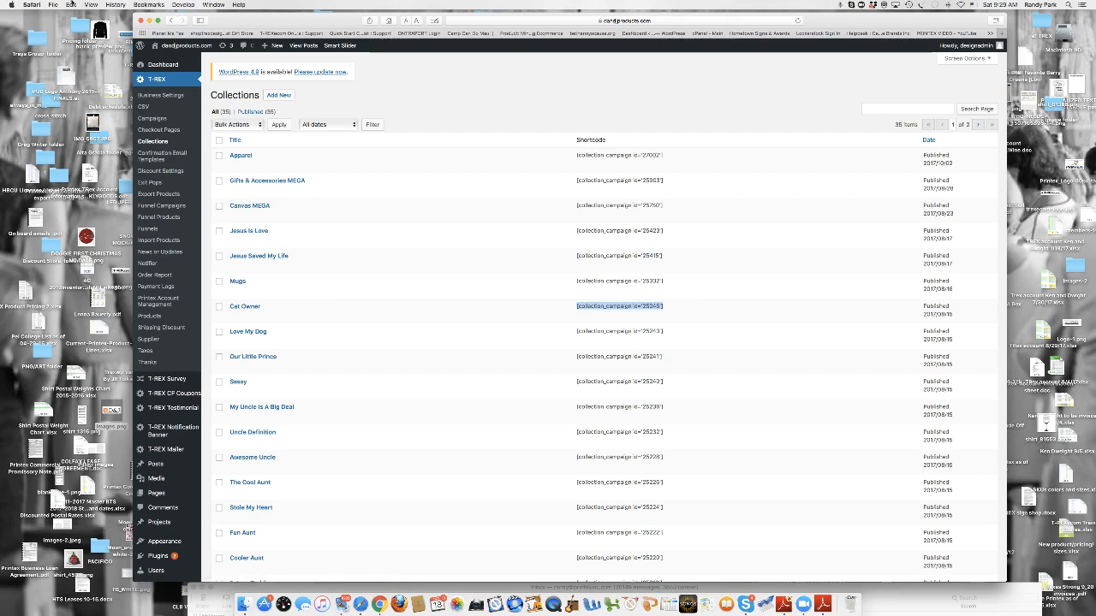
click(71, 4)
click(86, 47)
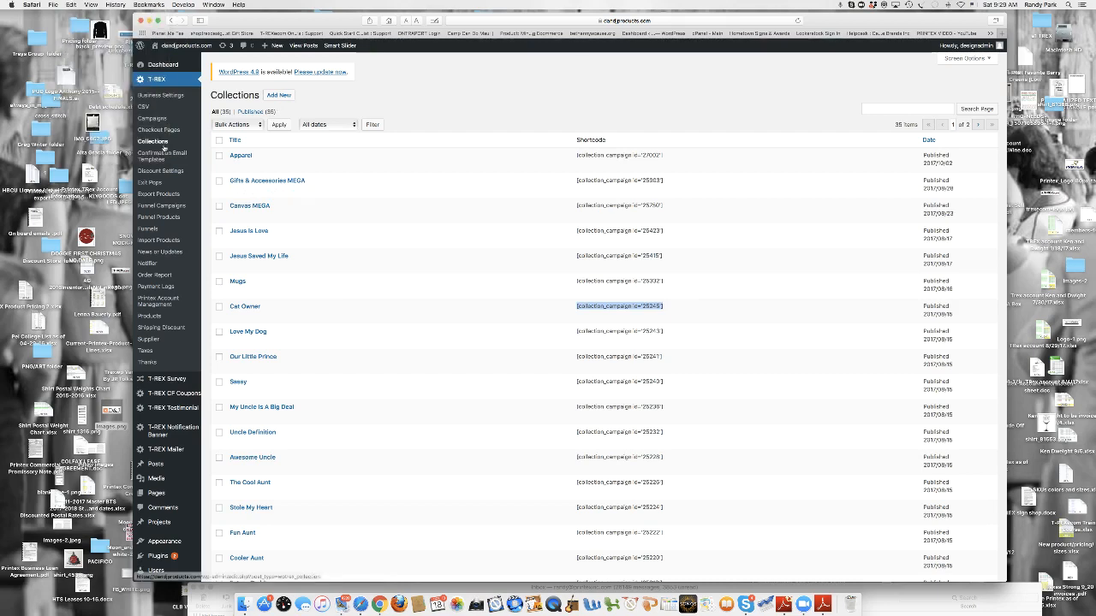
- Open the site's Home page for editing from the list of all pages
scroll(163, 268, down, 3)
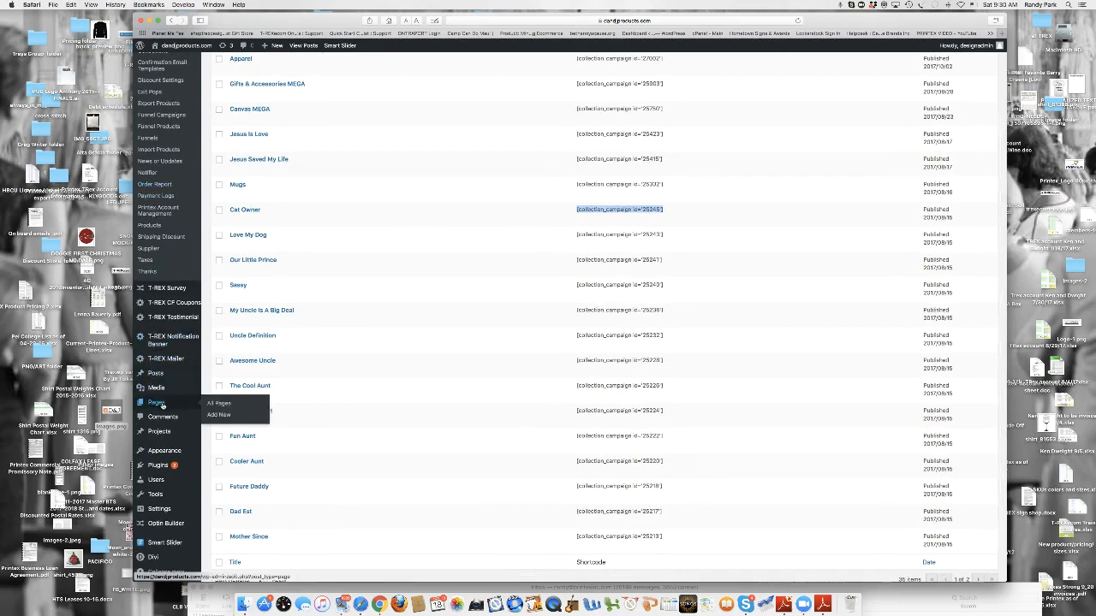
click(163, 404)
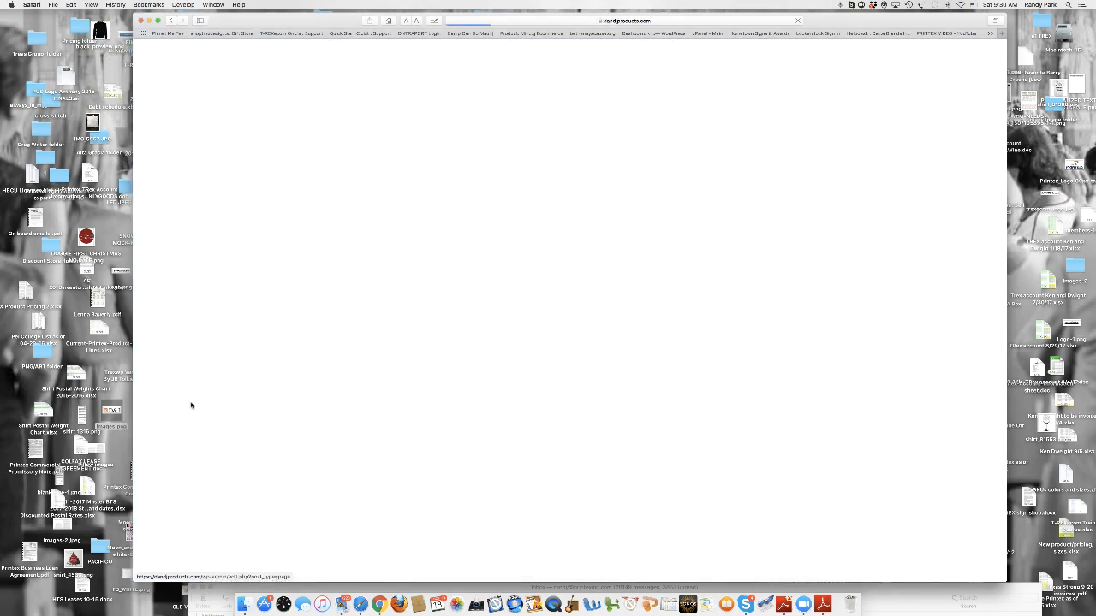
scroll(309, 395, down, 2)
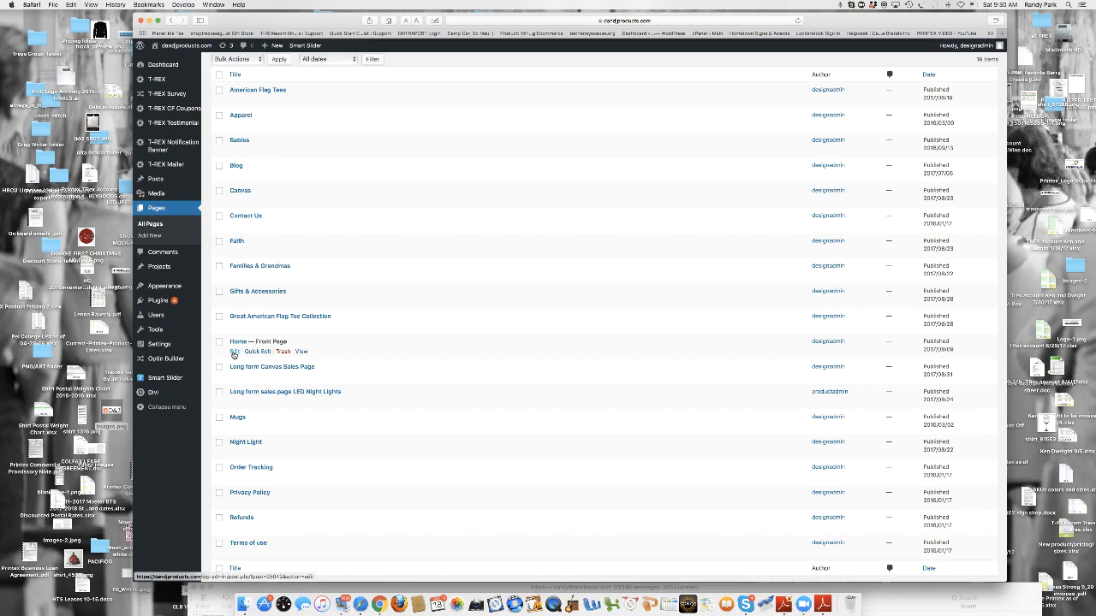
click(233, 352)
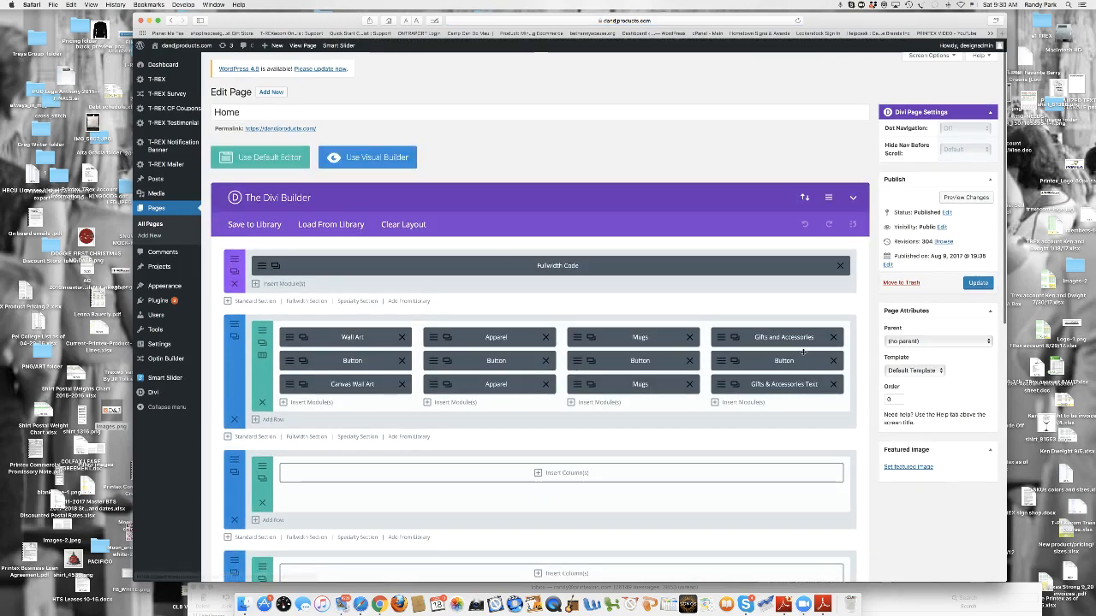
- Insert a single full-width column in the first empty row below the product categories and add a Text module to it
scroll(503, 423, down, 2)
scroll(502, 423, down, 1)
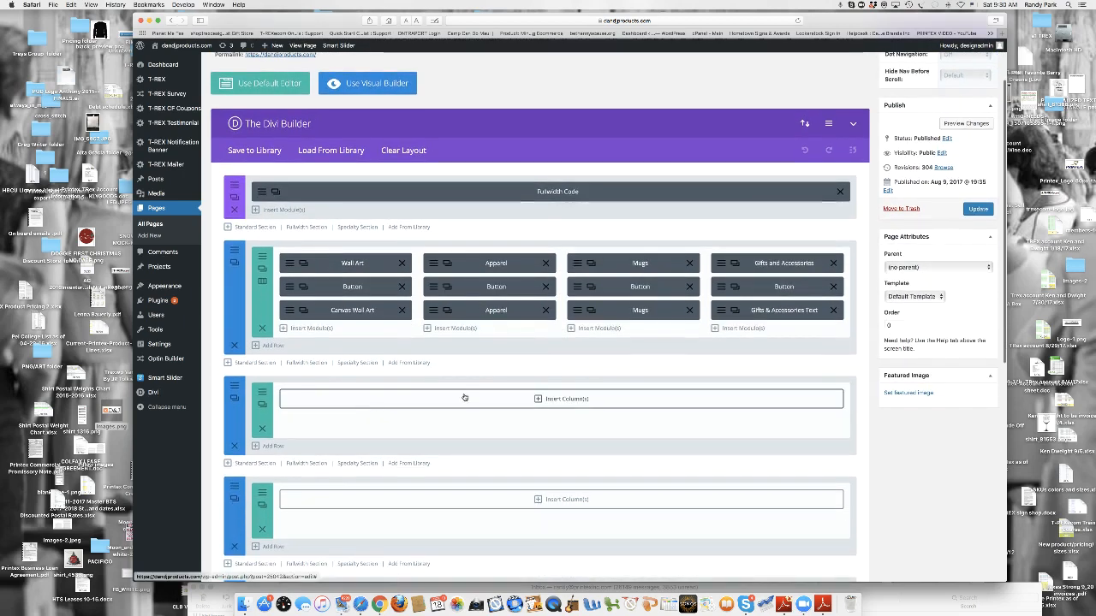
click(538, 400)
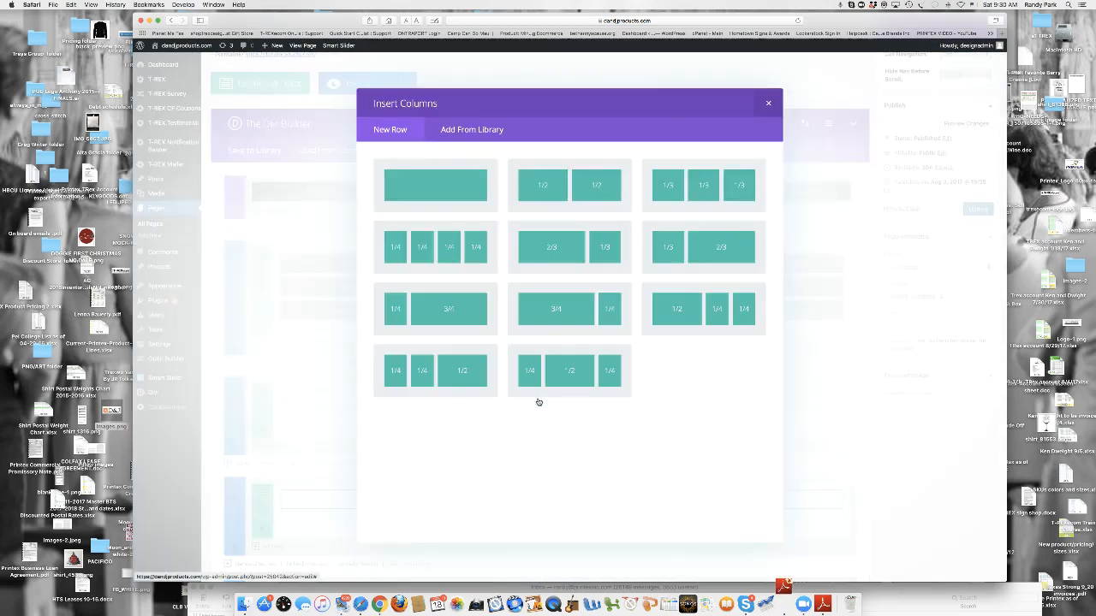
click(435, 186)
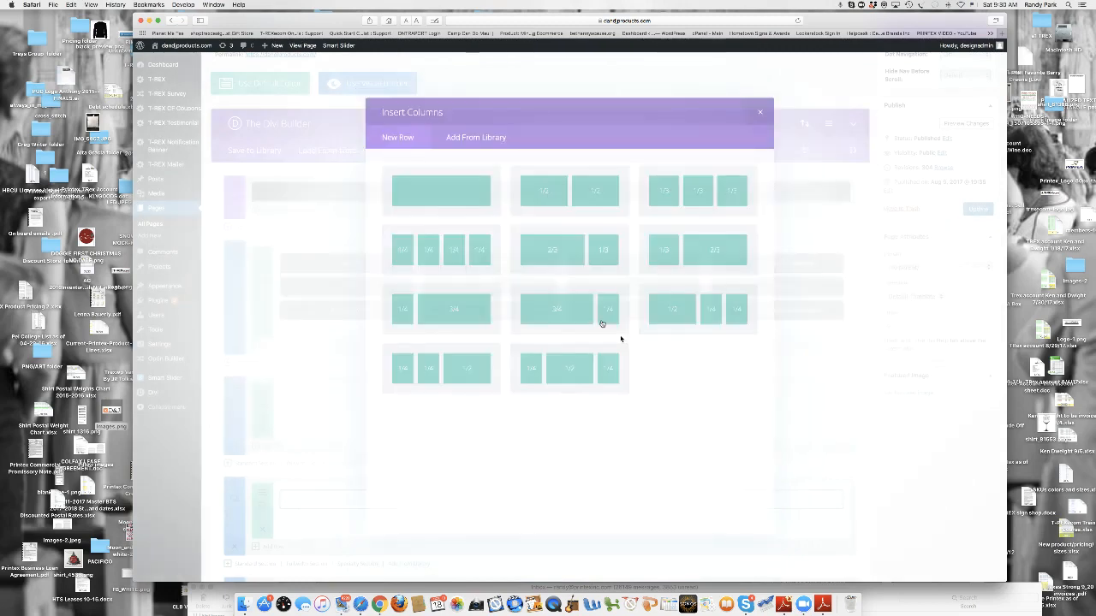
click(538, 399)
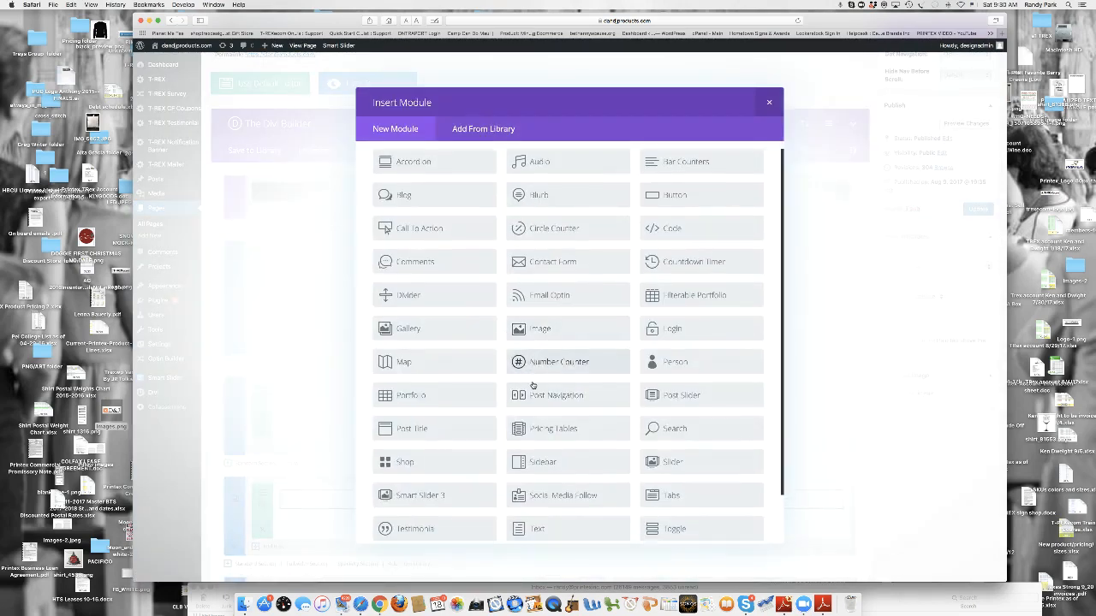
scroll(544, 428, down, 3)
click(557, 481)
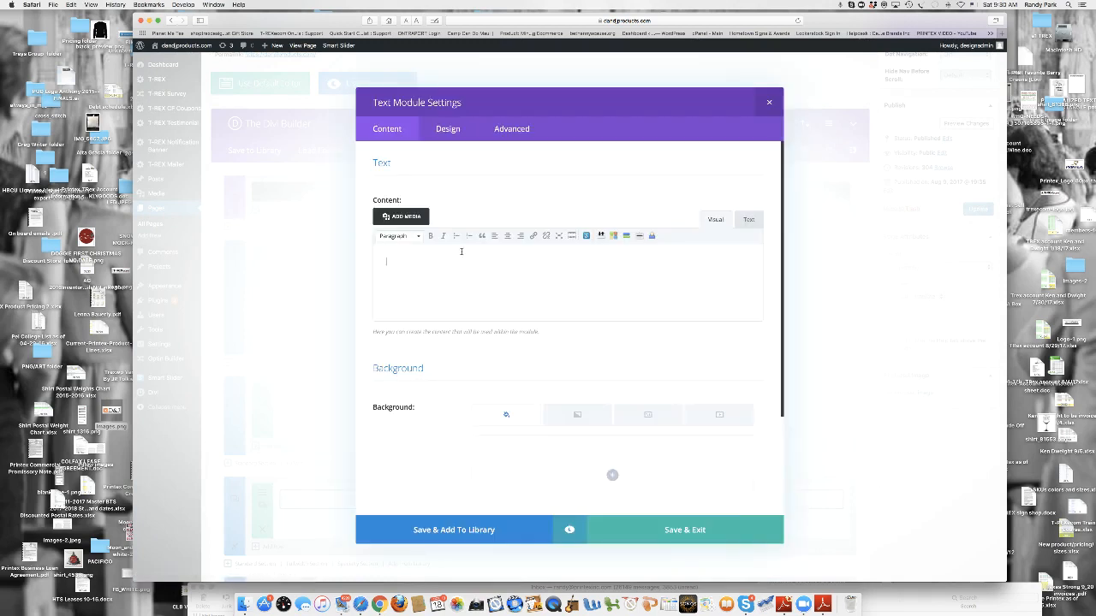
- Paste the copied collection shortcode into the text module's content and enter "Cat Lover" on a line above it
click(71, 4)
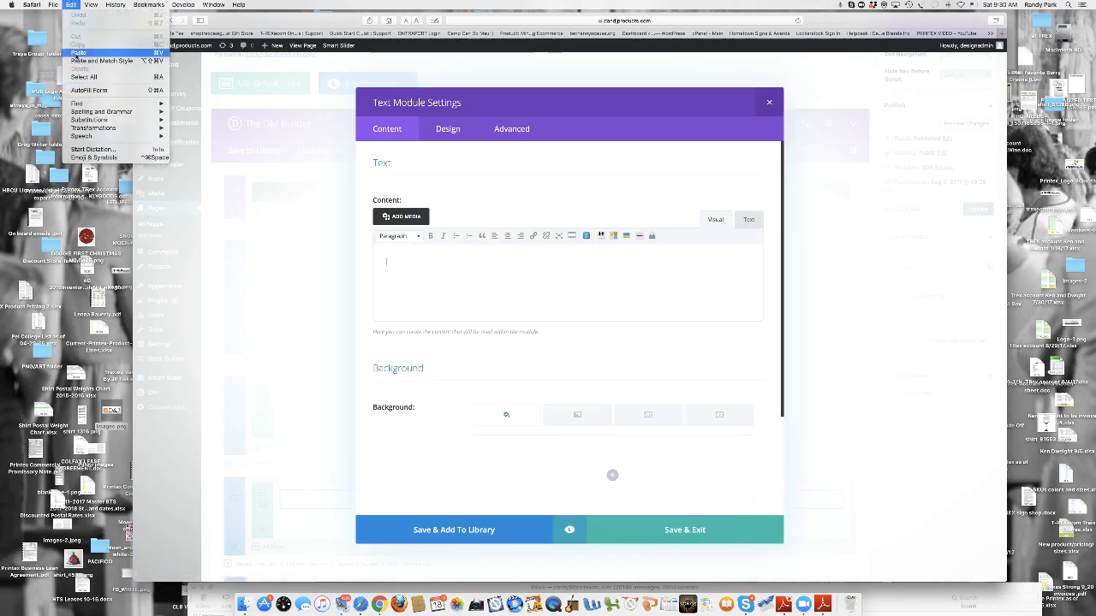
click(75, 53)
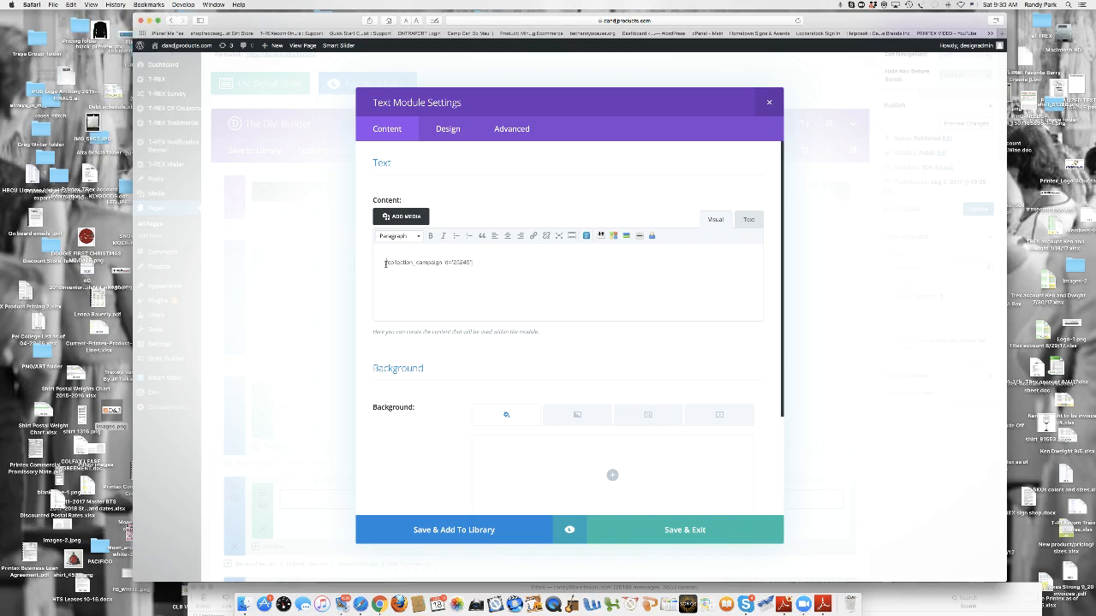
key(Return)
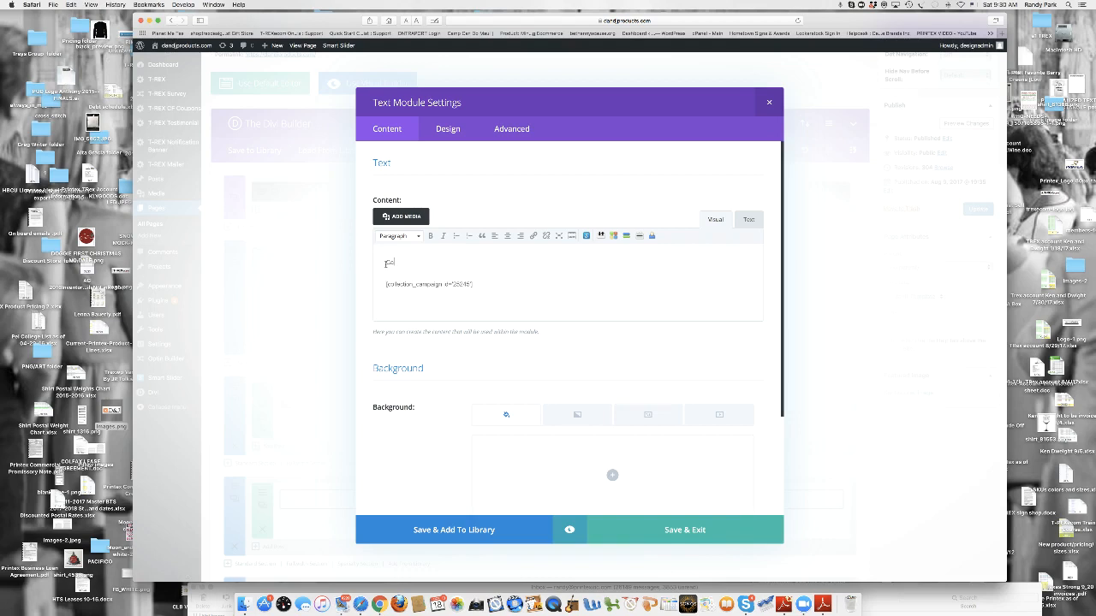
text(Get Loved)
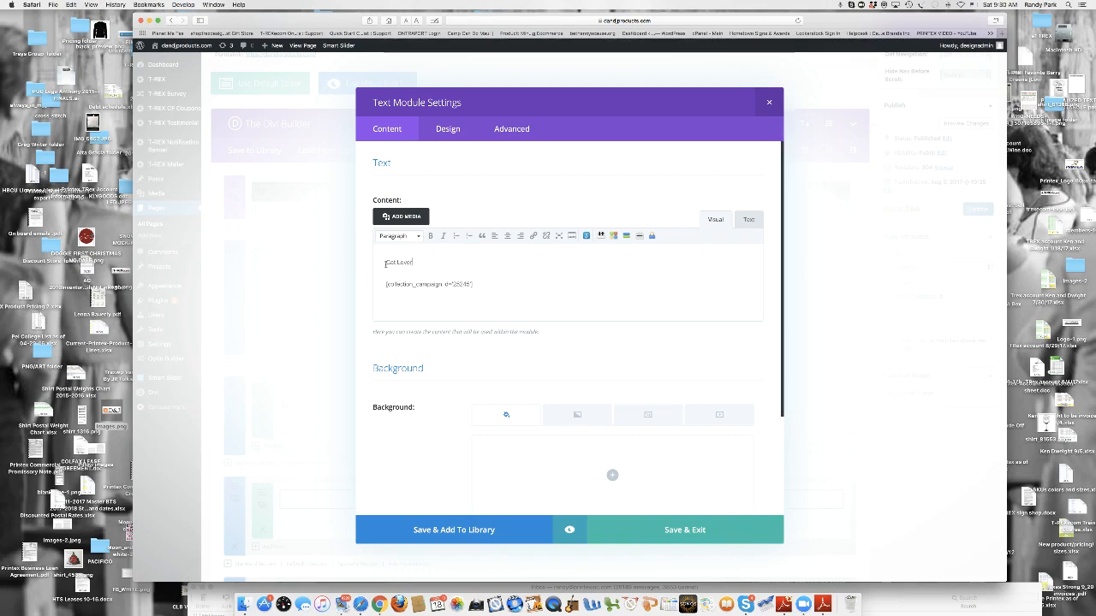
- Format the "Cat Lover" line as Heading 1, centre it and colour it red
scroll(385, 262, down, 1)
drag(418, 257, 374, 253)
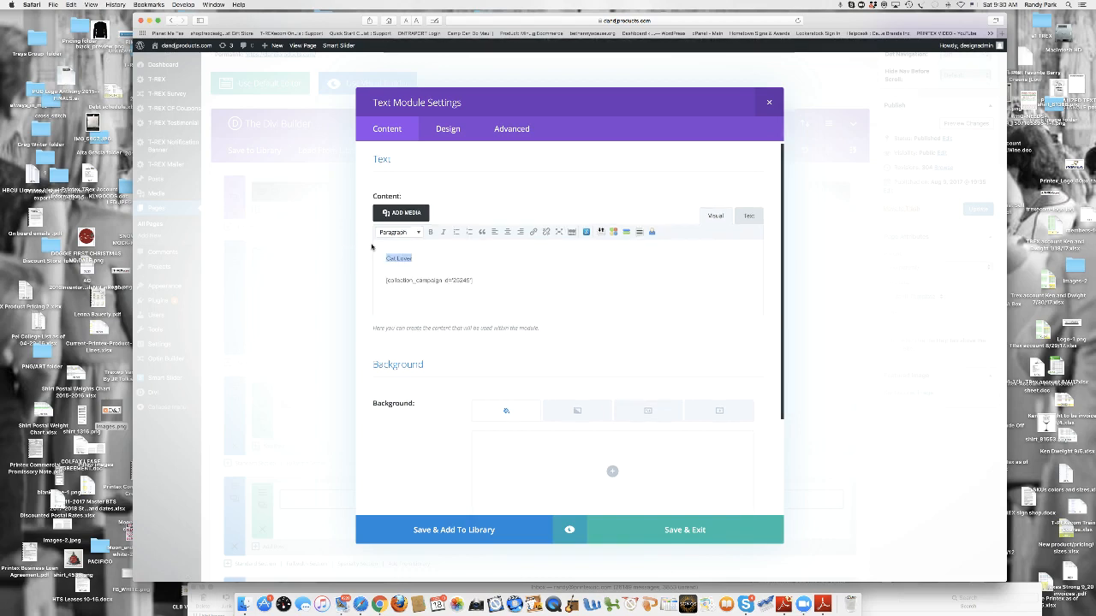
click(418, 232)
click(420, 266)
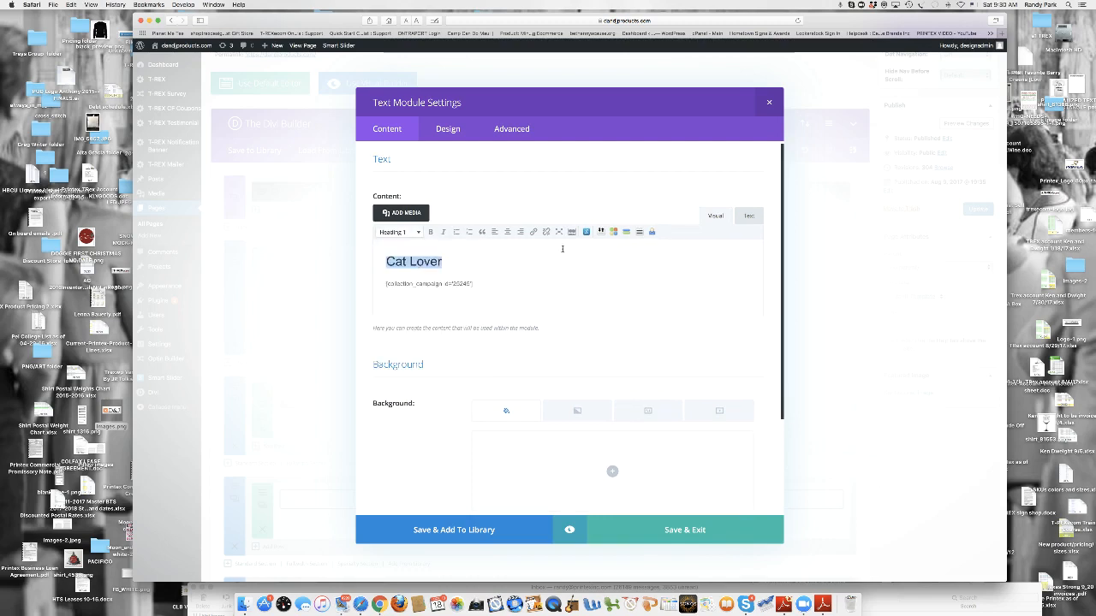
click(507, 233)
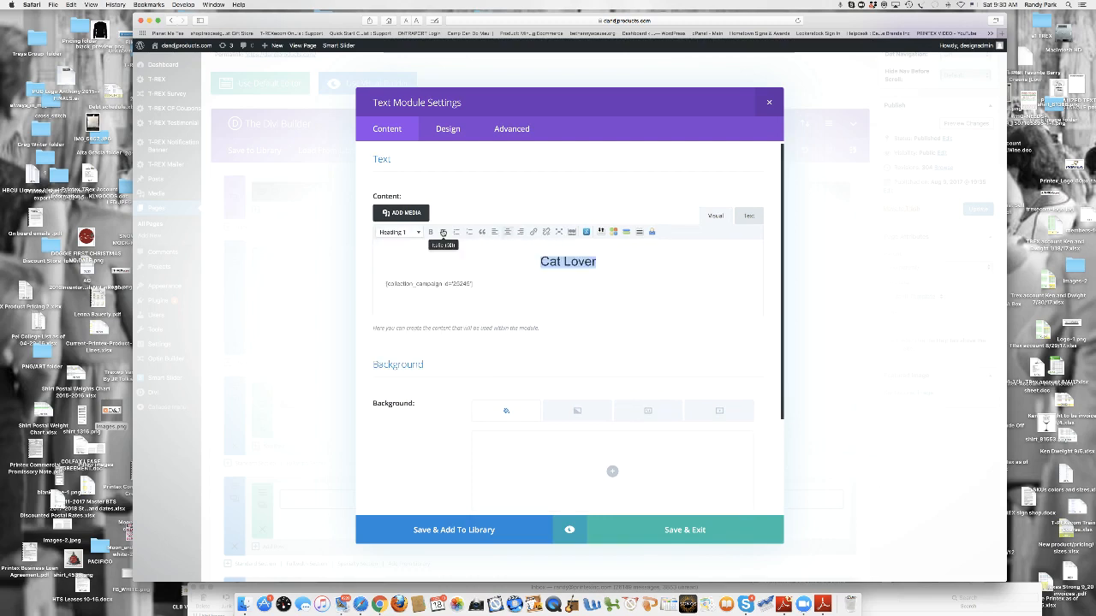
click(572, 233)
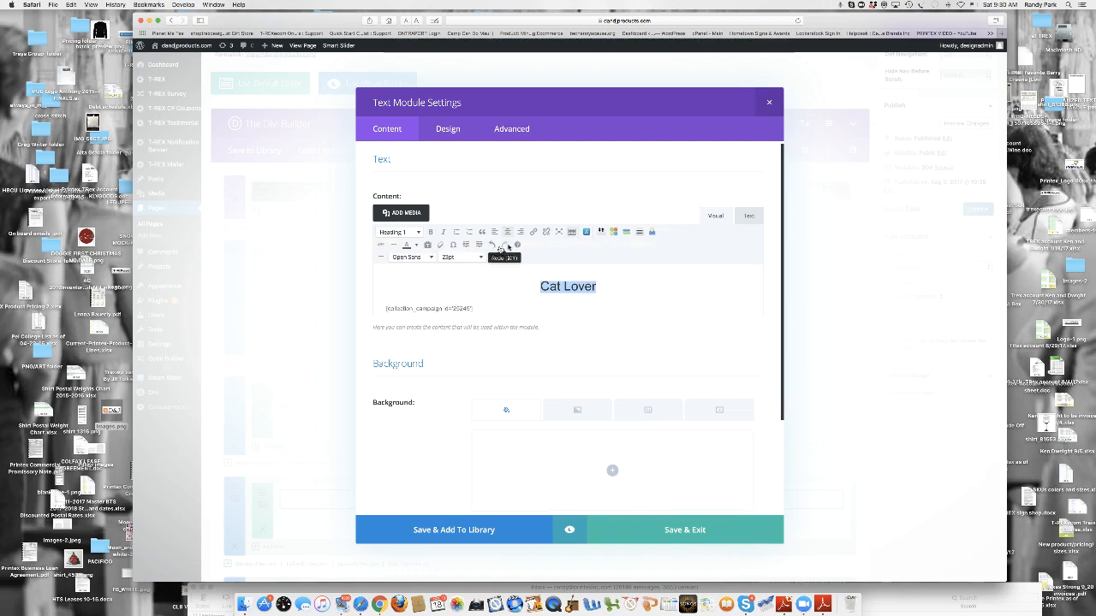
click(415, 246)
click(407, 273)
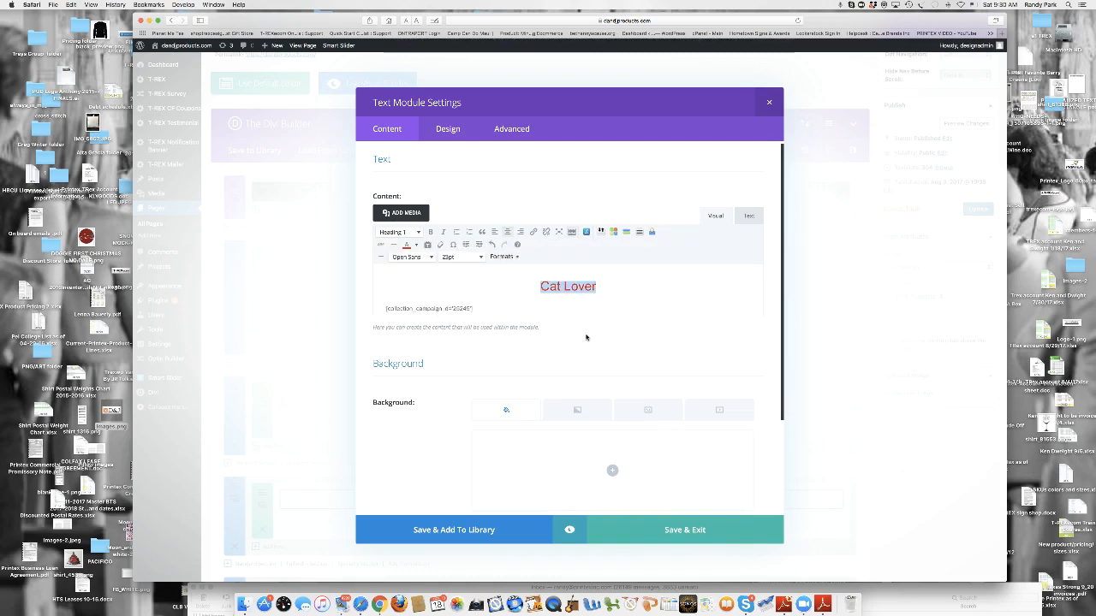
- Set the module's admin label to "cat Lover Text", save the module and update the Home page
scroll(586, 337, down, 3)
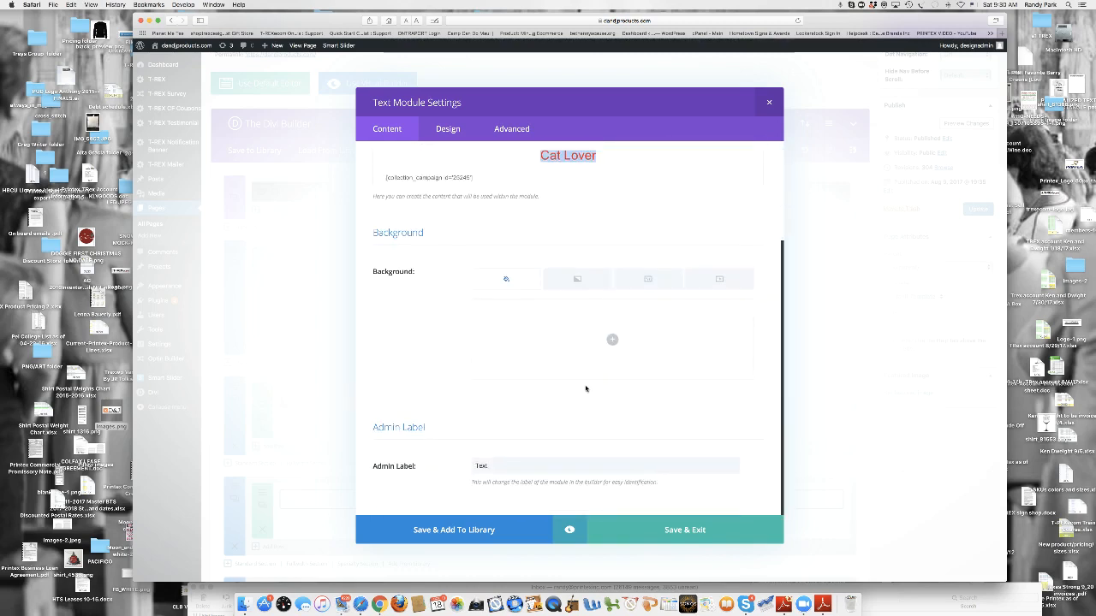
click(475, 468)
text(p)
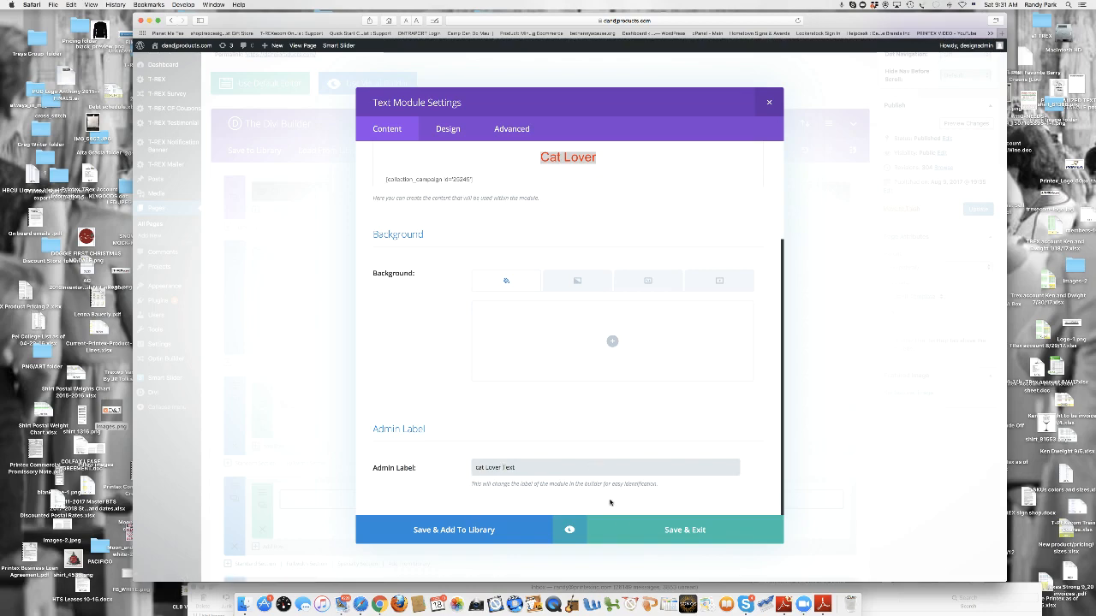
click(625, 531)
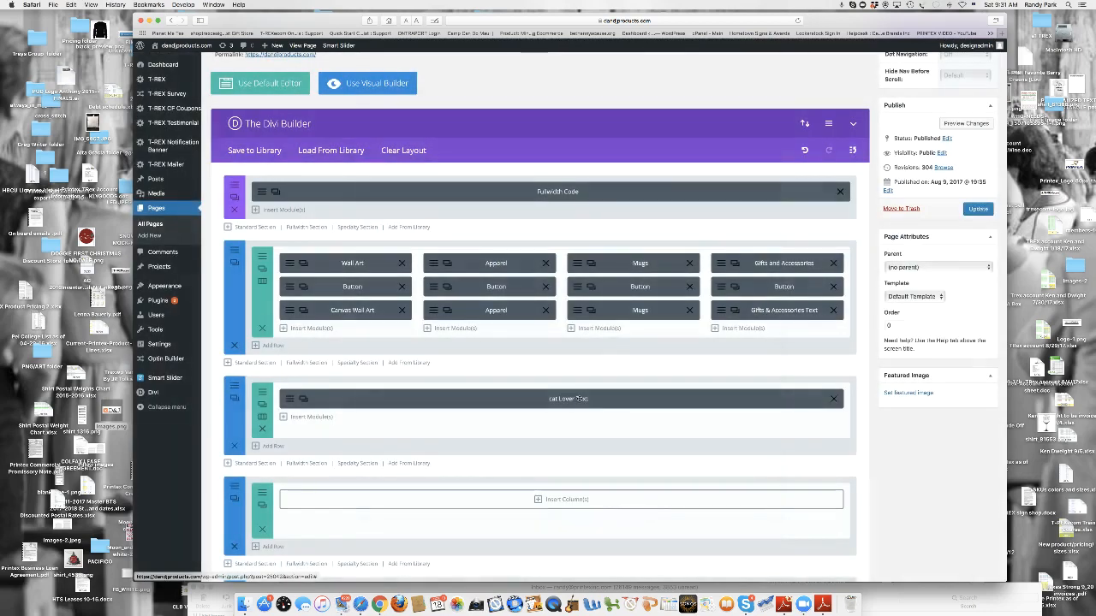
click(979, 209)
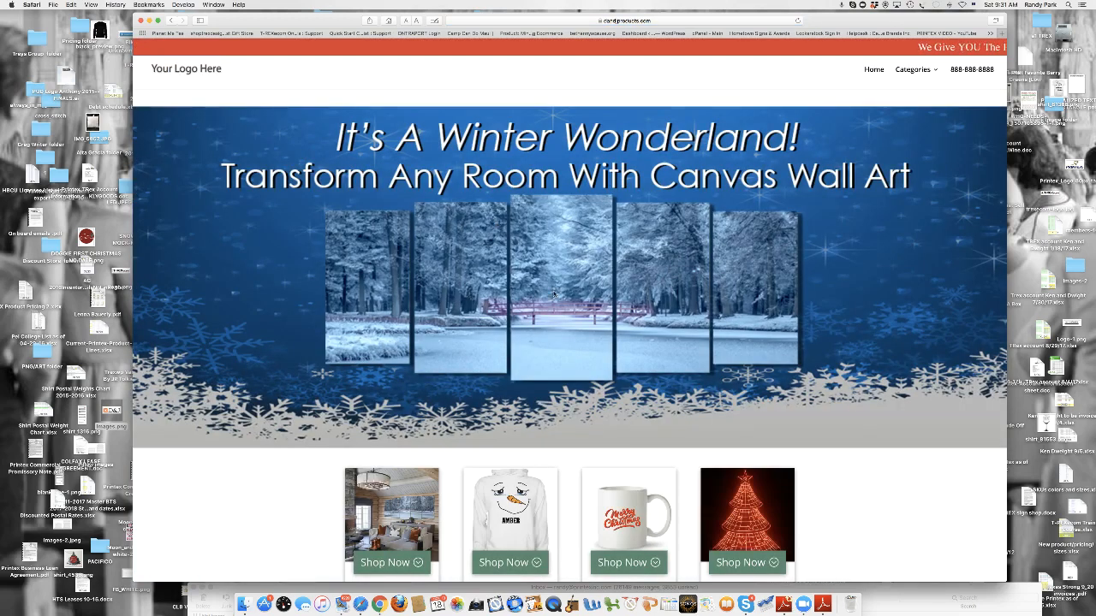
- Check the Cat Lover collection below the product categories on the live home page
scroll(565, 256, down, 5)
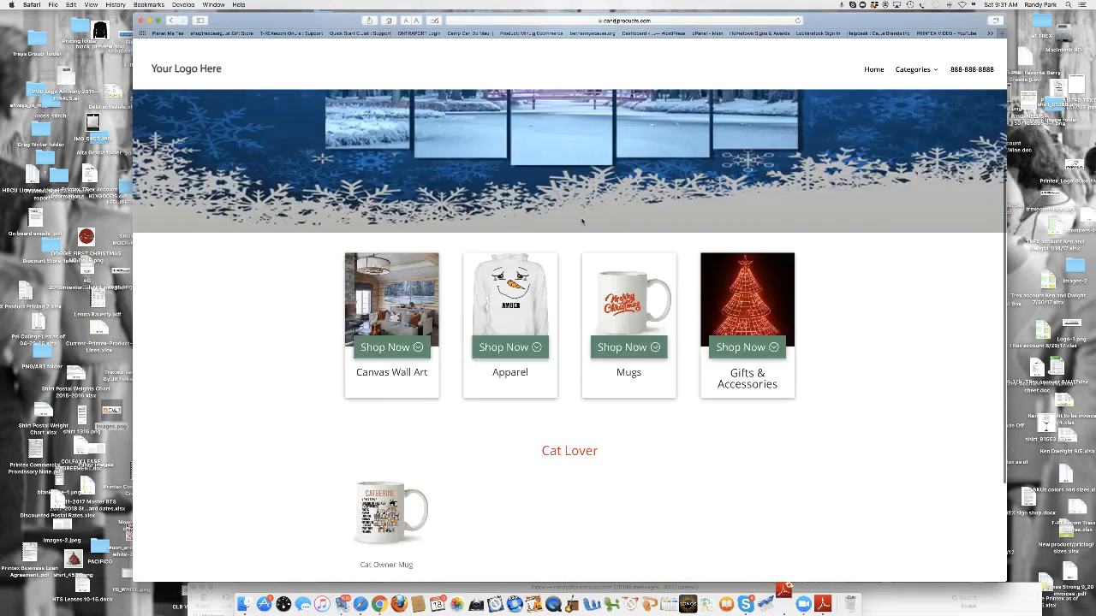
scroll(575, 291, down, 2)
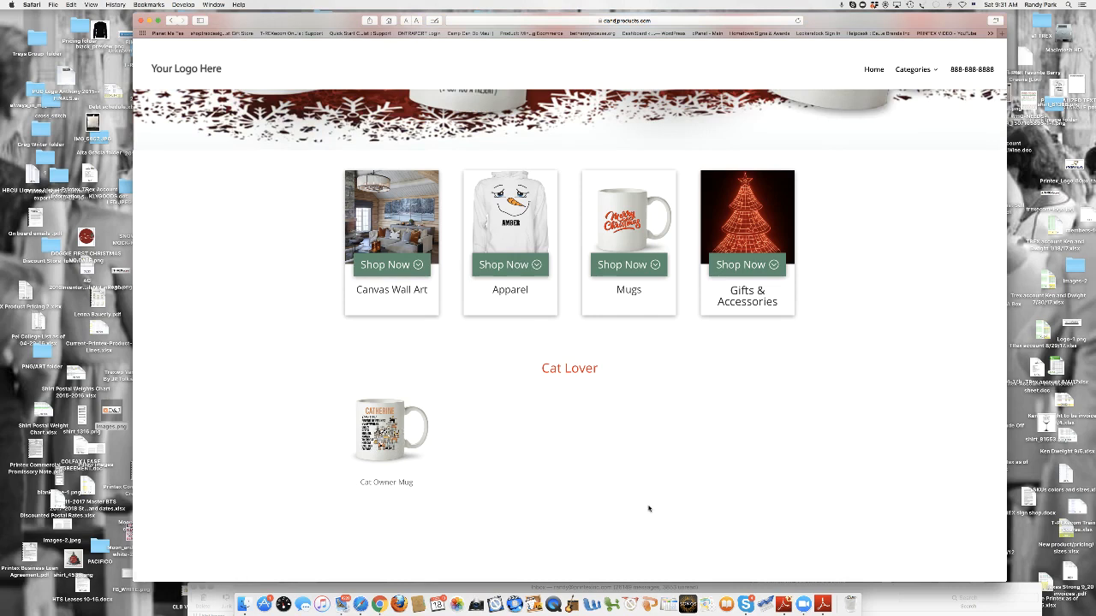
- Return to the Home page editor, remove the row containing the cat Lover Text module and update the page
click(170, 21)
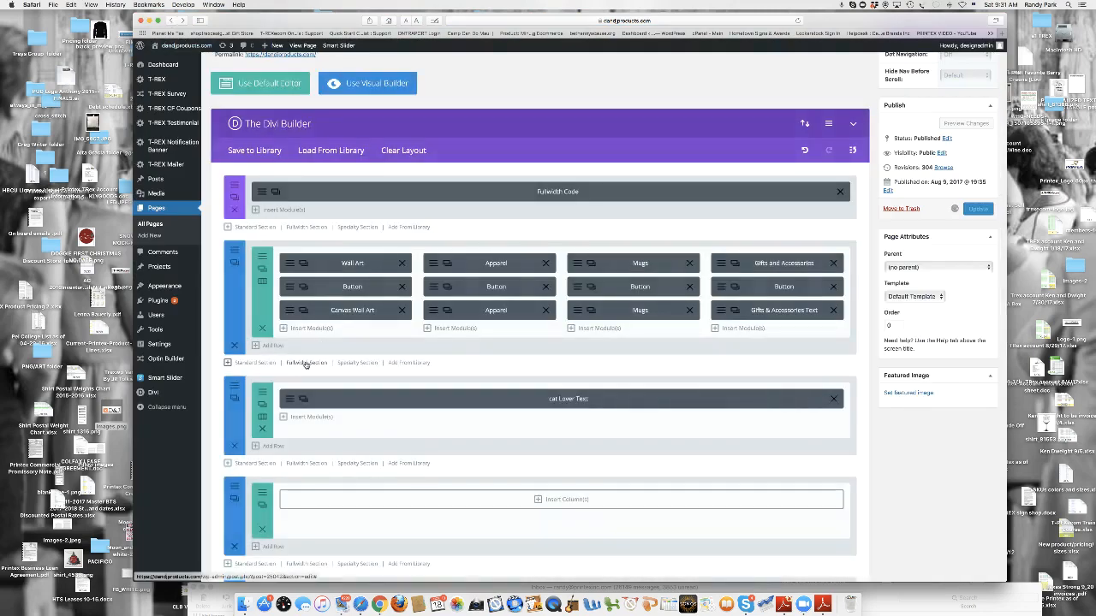
click(263, 430)
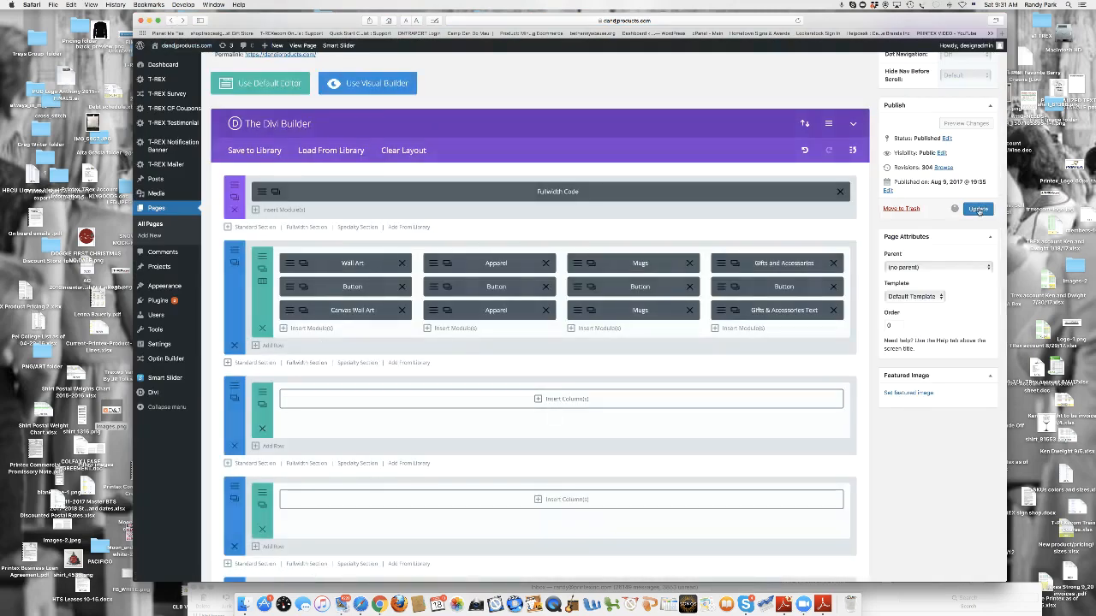
click(979, 209)
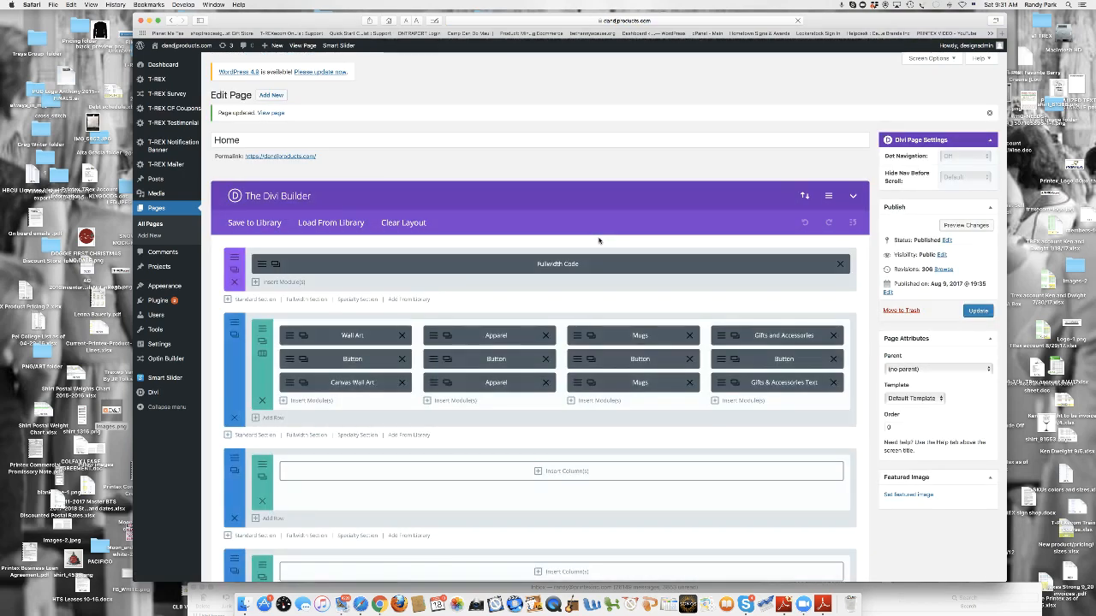
scroll(552, 260, down, 5)
scroll(552, 260, up, 5)
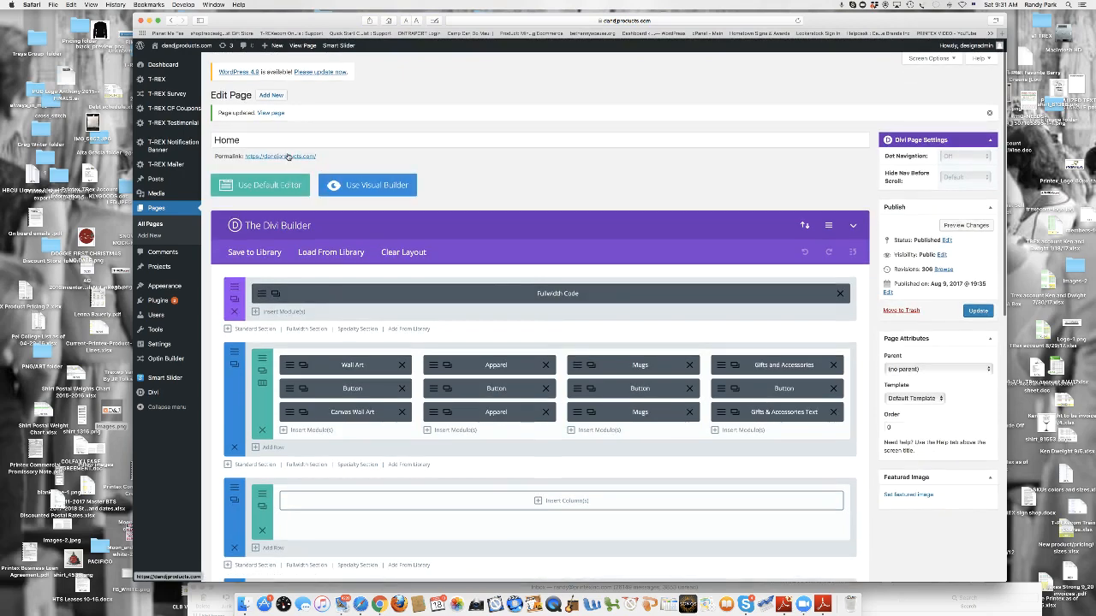
- View the live home page from the editor and check the area below the product categories
click(289, 157)
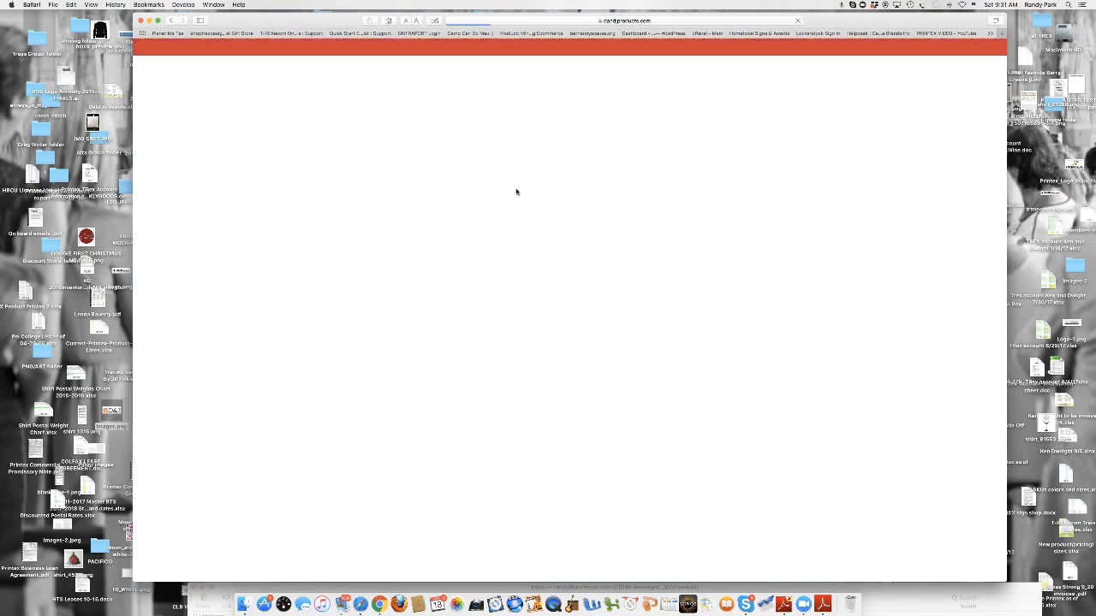
scroll(544, 218, down, 5)
scroll(544, 218, up, 5)
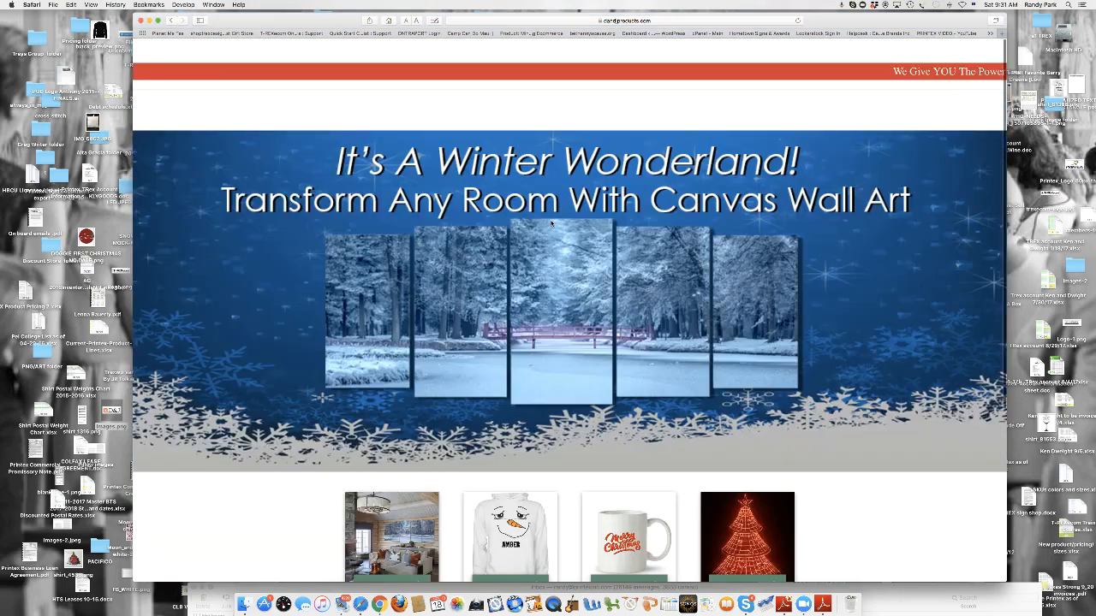
click(171, 20)
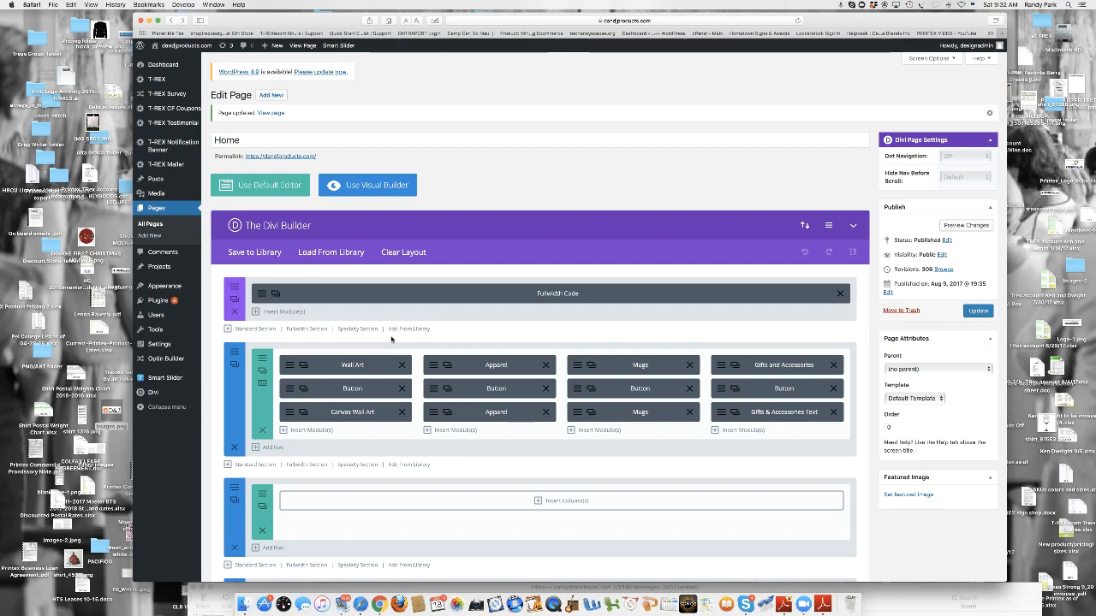
click(173, 47)
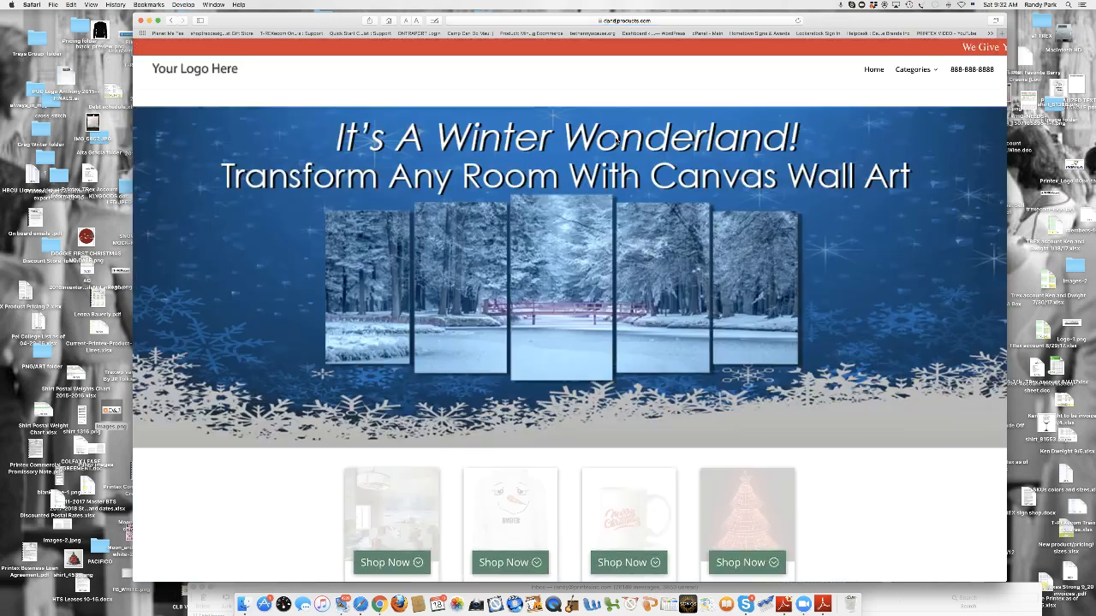
scroll(599, 214, down, 5)
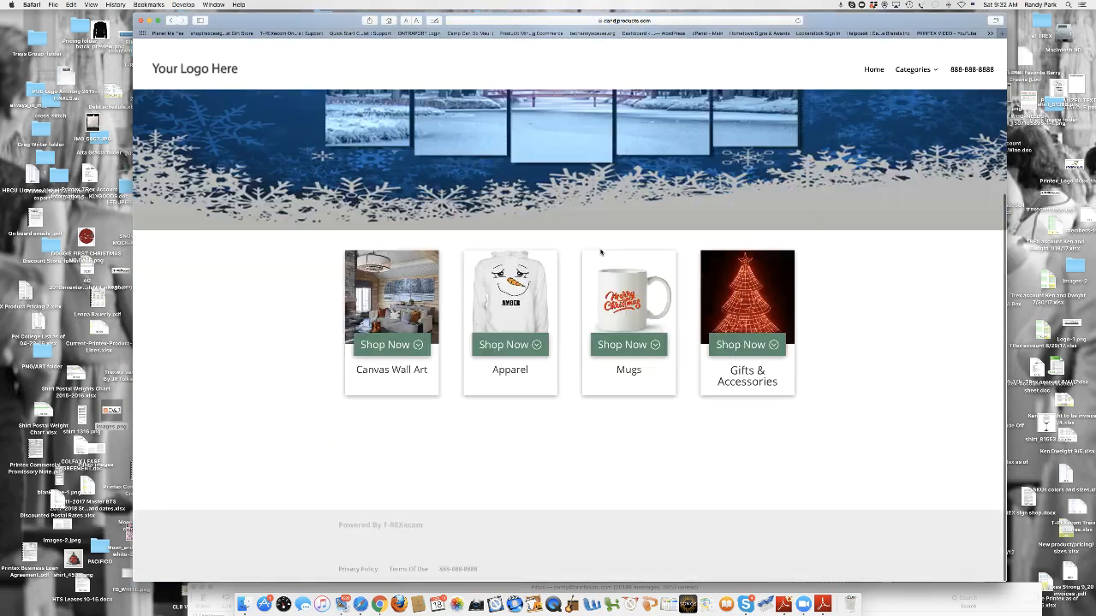
scroll(590, 243, up, 5)
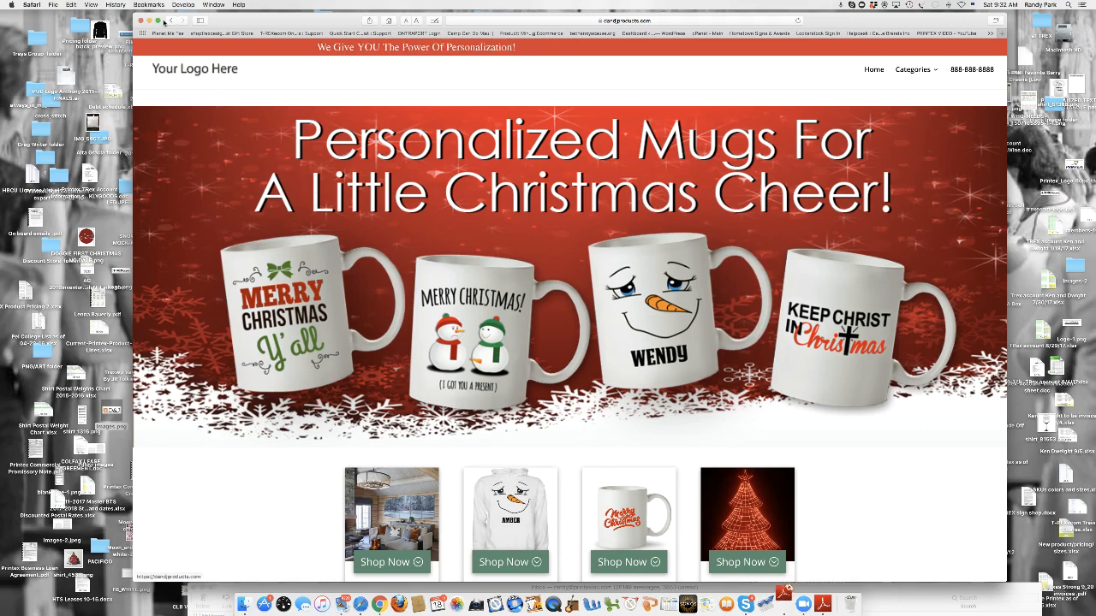
- Open the T-REX Business Settings from the admin and review the Stripe key and account type fields
click(170, 20)
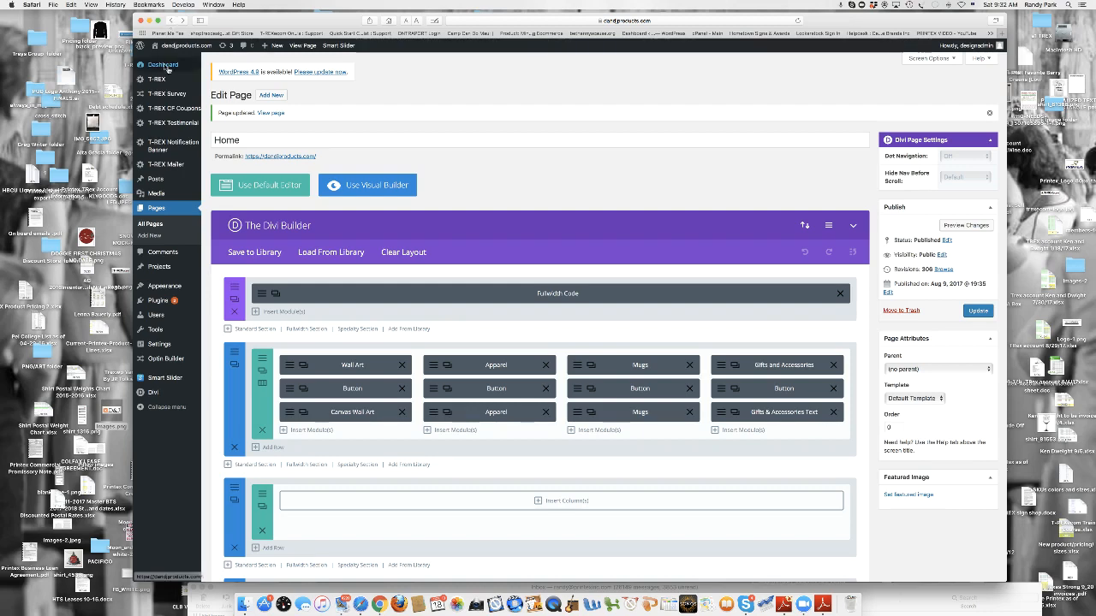
mouse_move(166, 67)
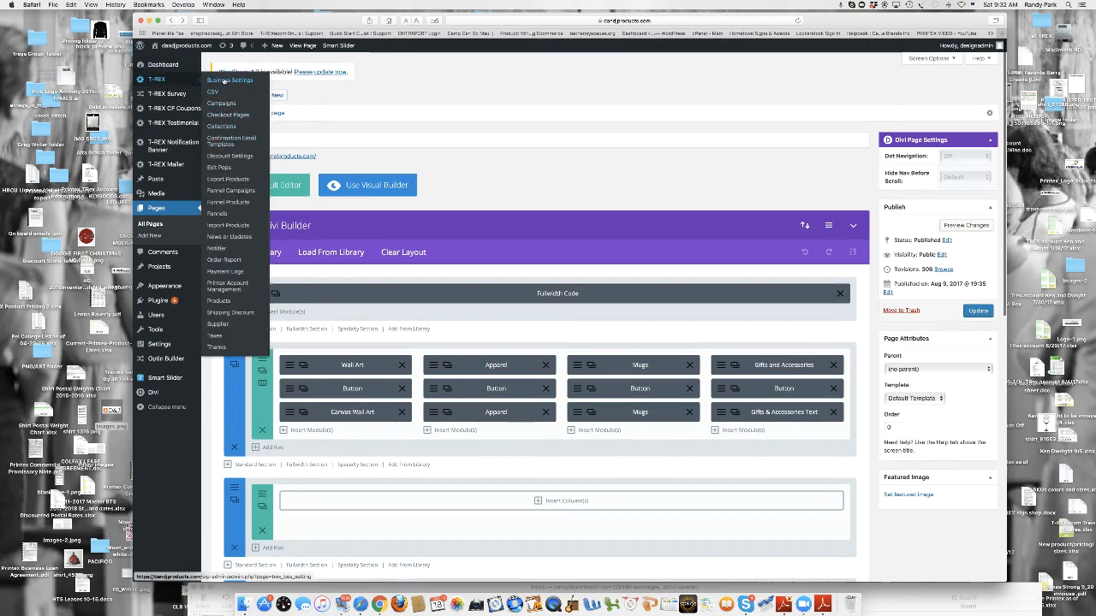
click(225, 81)
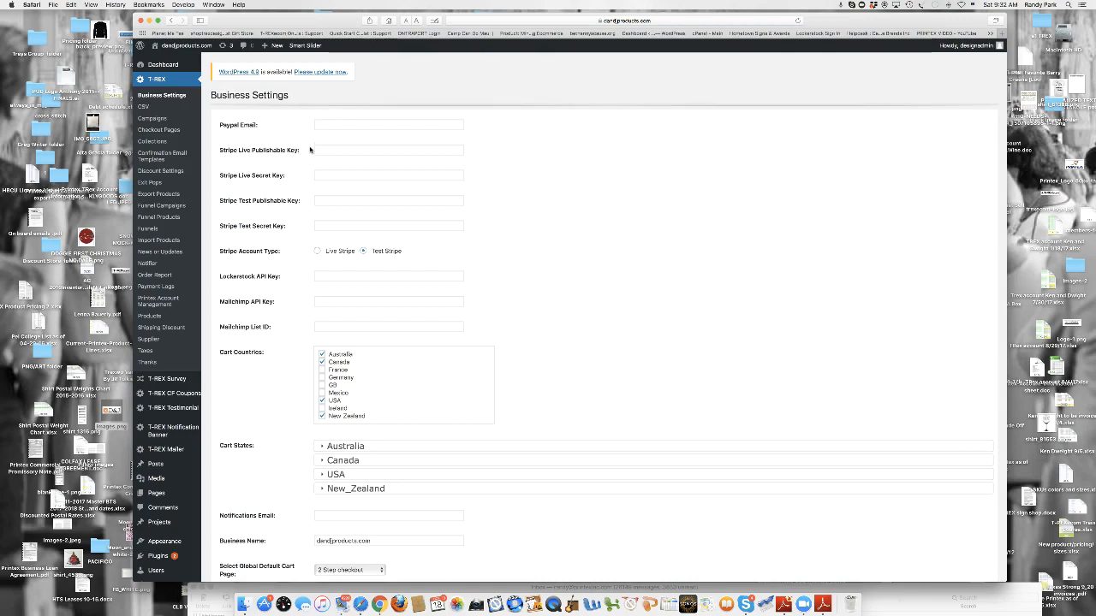
drag(310, 149, 489, 240)
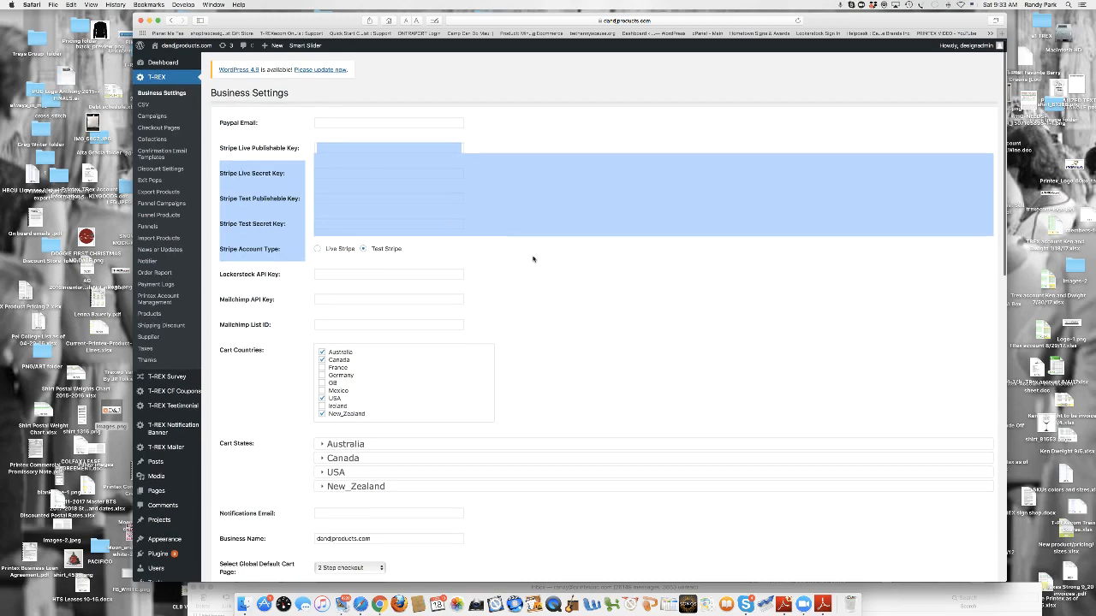
click(535, 259)
- Limit the cart countries to USA by deselecting New_Zealand, Canada and Australia
scroll(514, 257, down, 3)
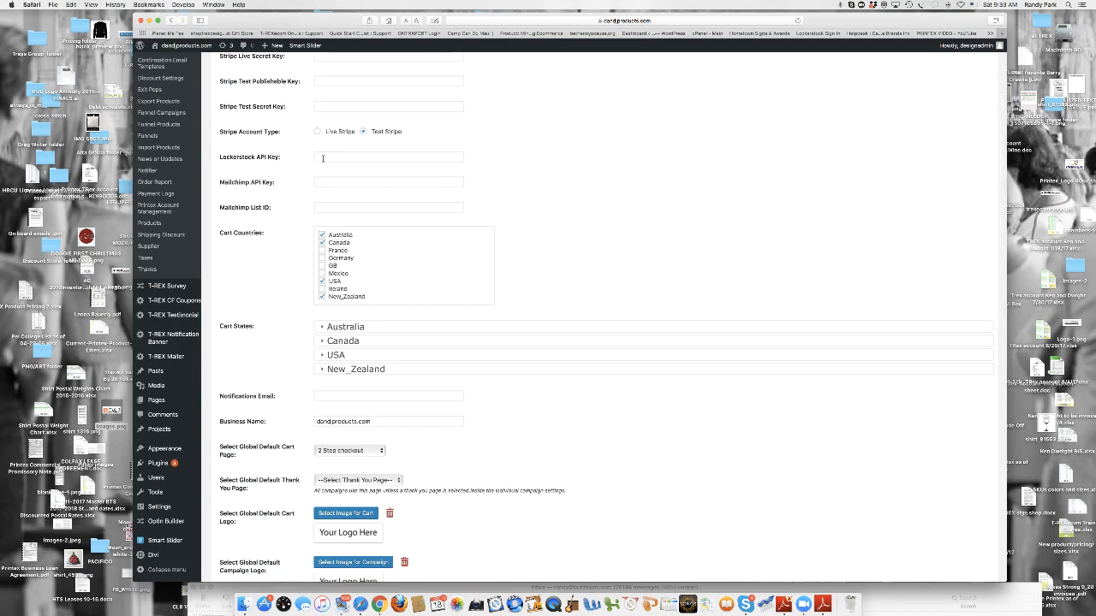
scroll(324, 189, down, 2)
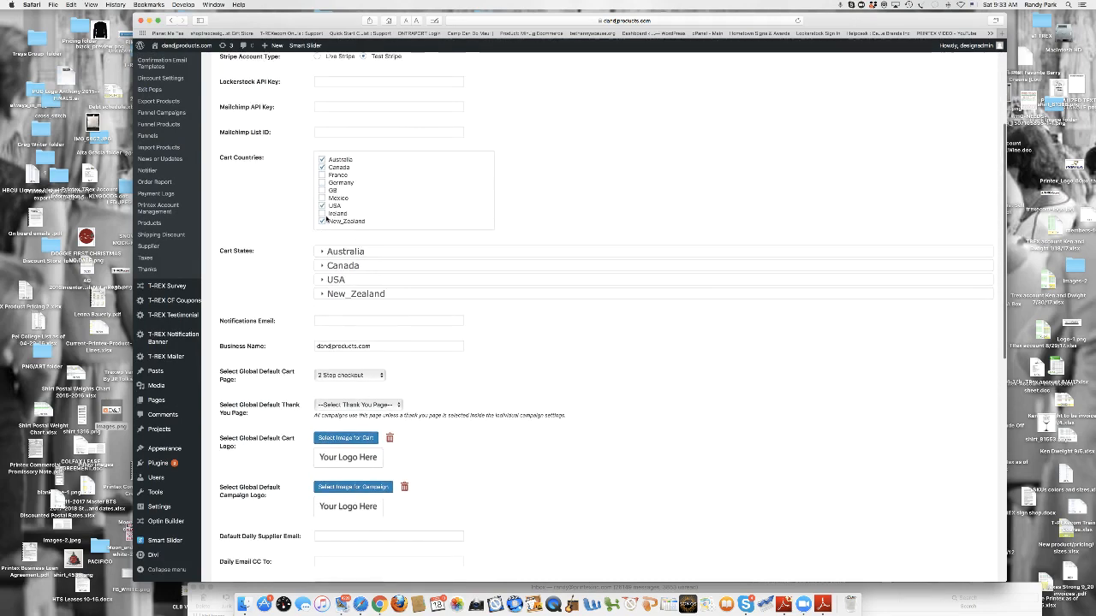
click(322, 222)
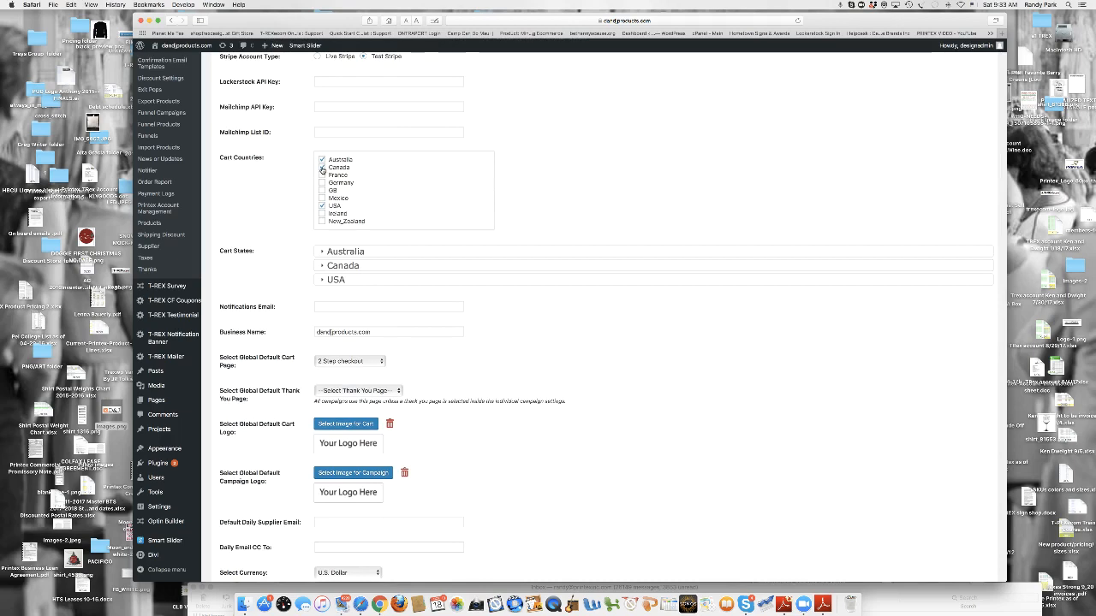
click(322, 168)
click(322, 160)
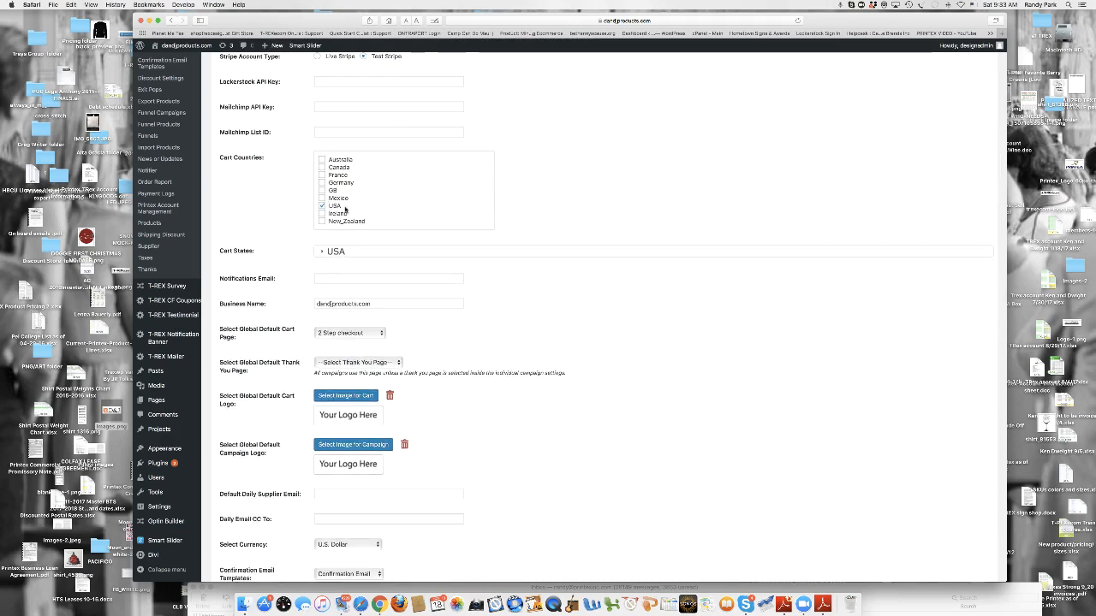
- Set the global default cart logo to the D&J image, images.png, from the media library
scroll(476, 229, down, 3)
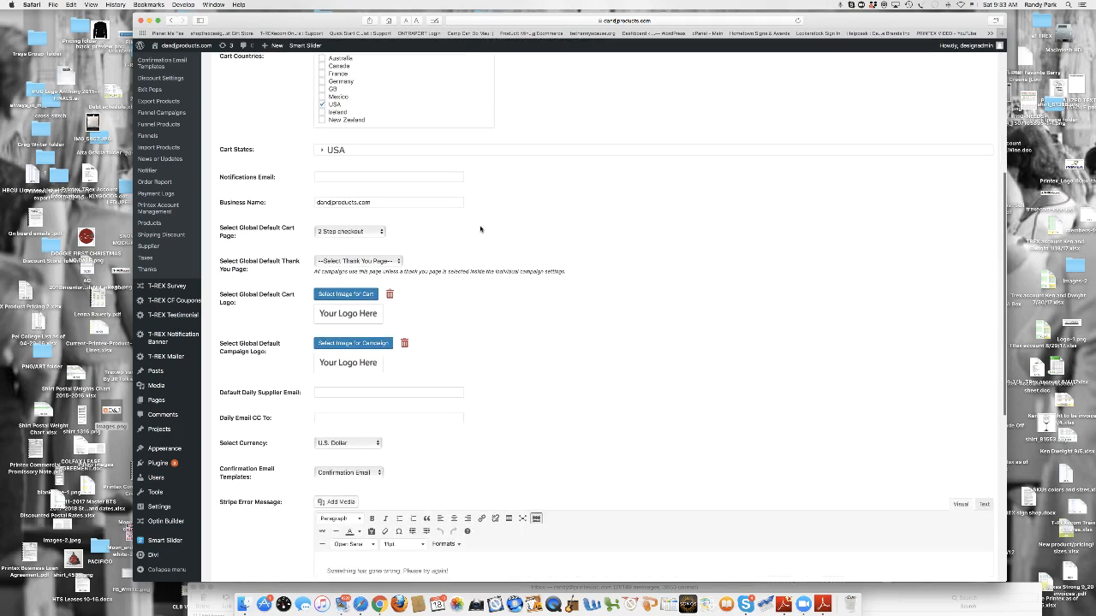
scroll(480, 230, up, 1)
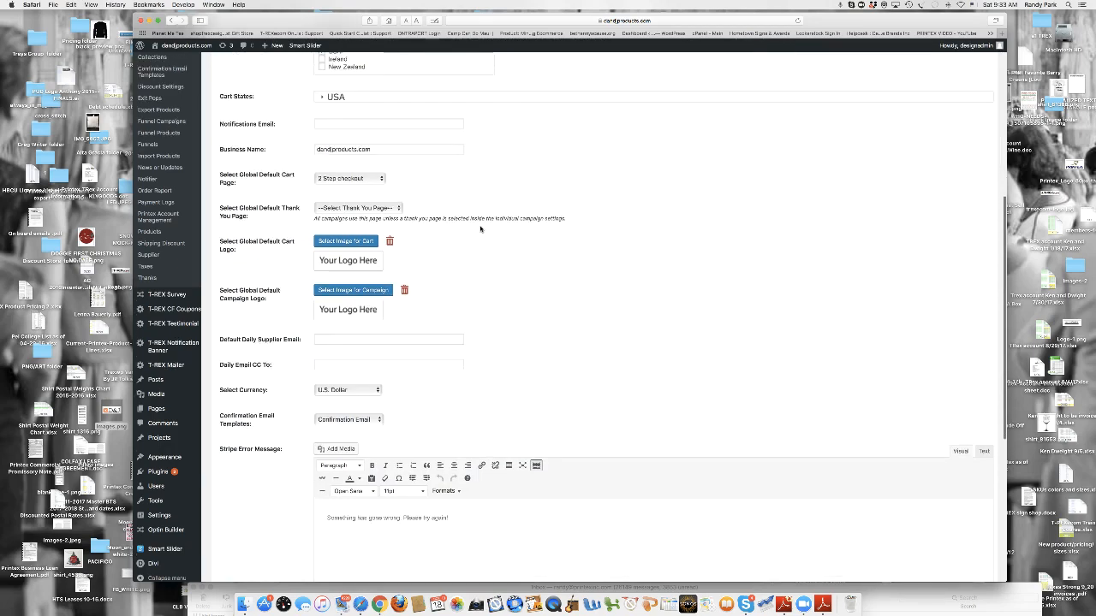
scroll(480, 229, up, 1)
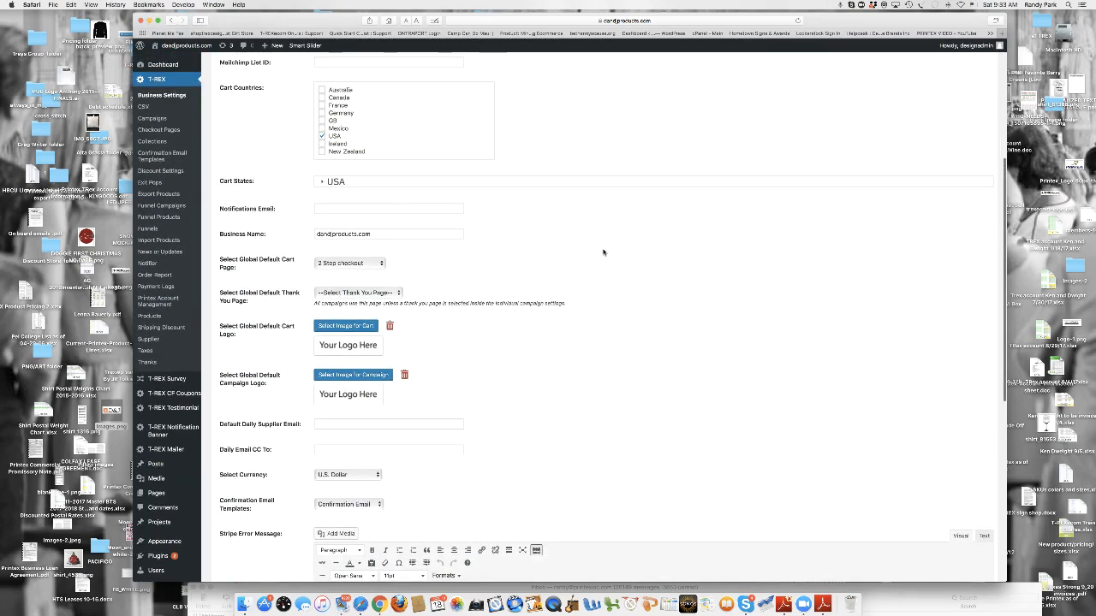
scroll(608, 253, down, 1)
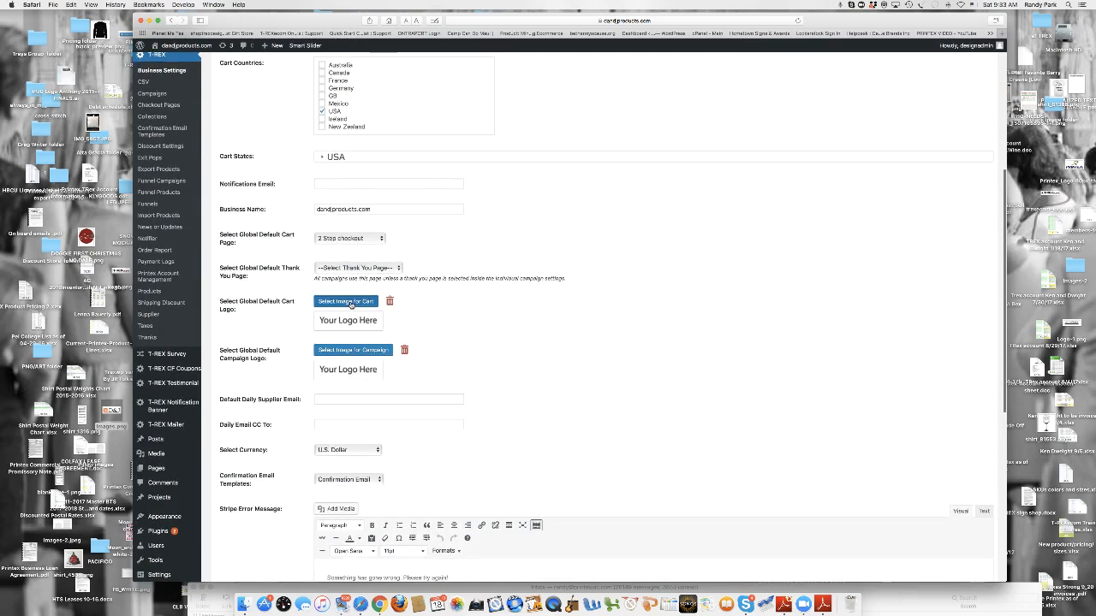
click(346, 302)
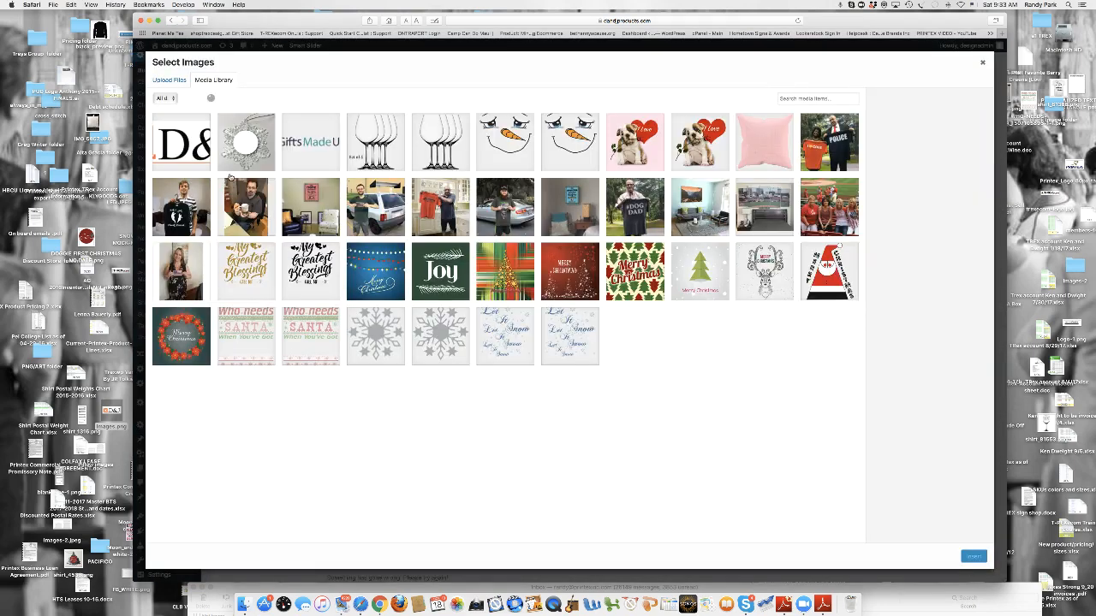
click(203, 167)
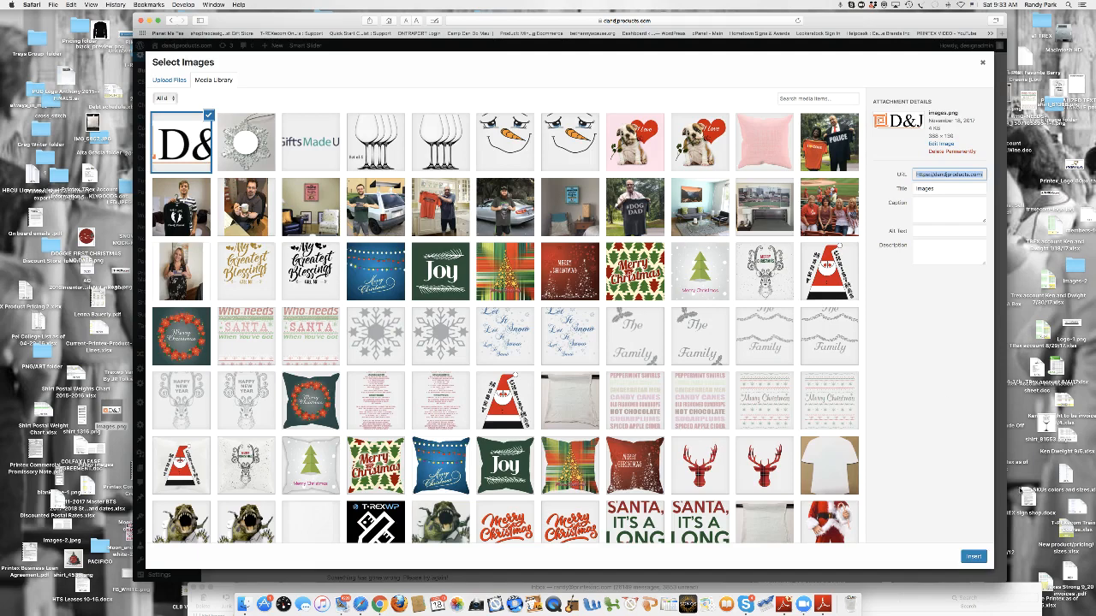
click(975, 557)
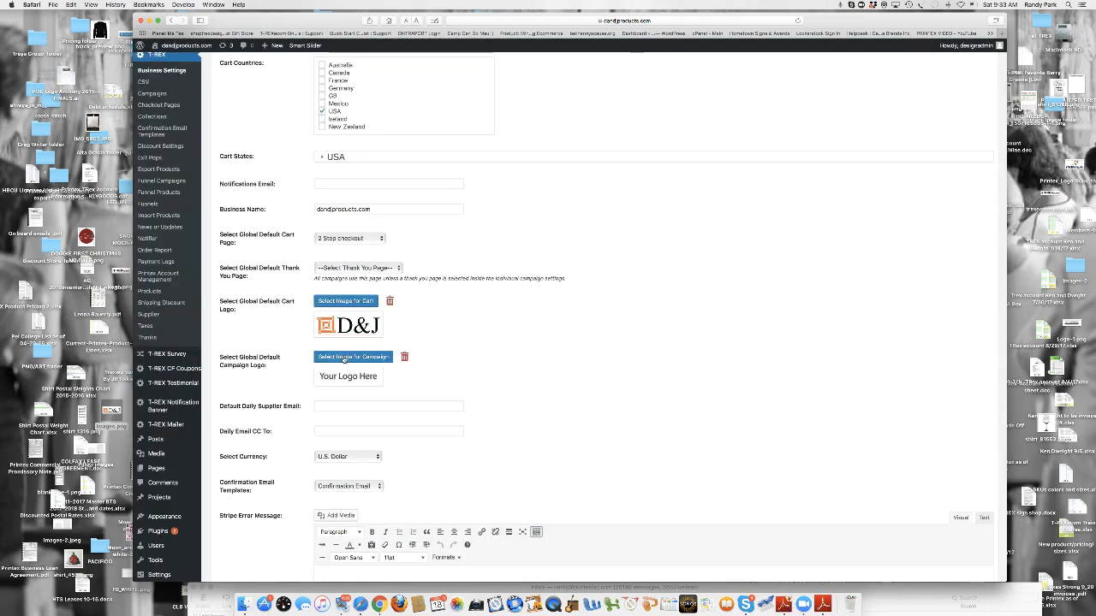
- Set the global default campaign logo to the same D&J image and save the business settings
click(348, 359)
click(182, 150)
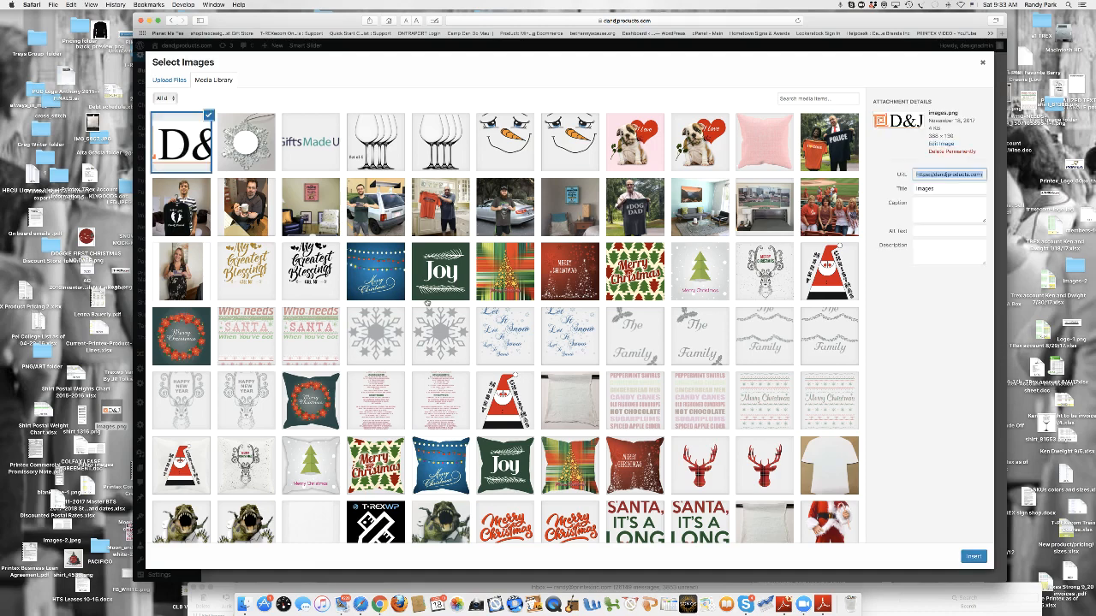
click(974, 557)
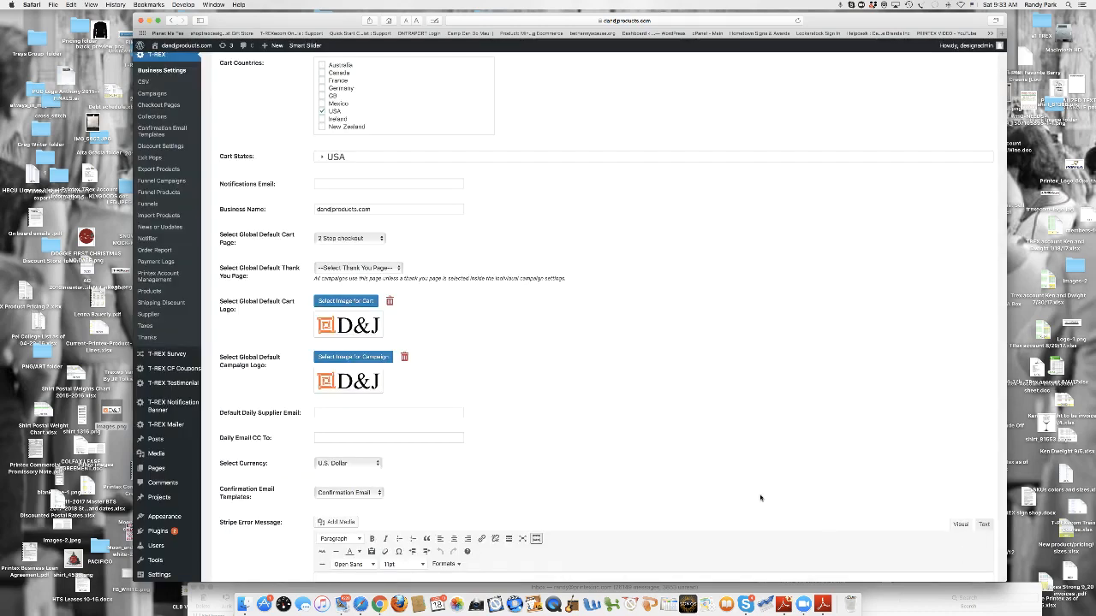
scroll(754, 492, down, 10)
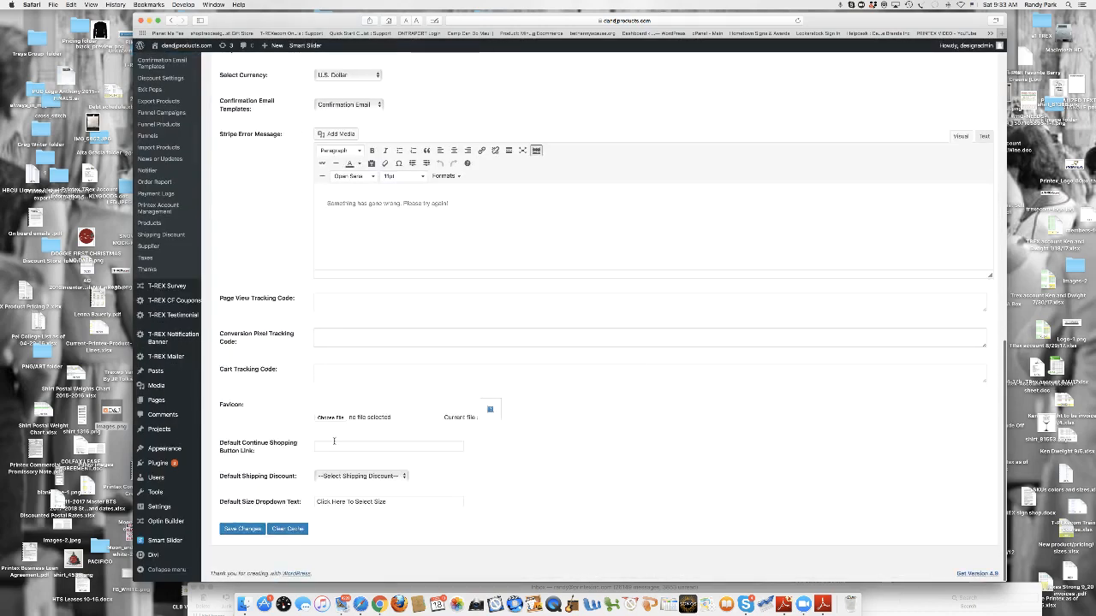
click(244, 530)
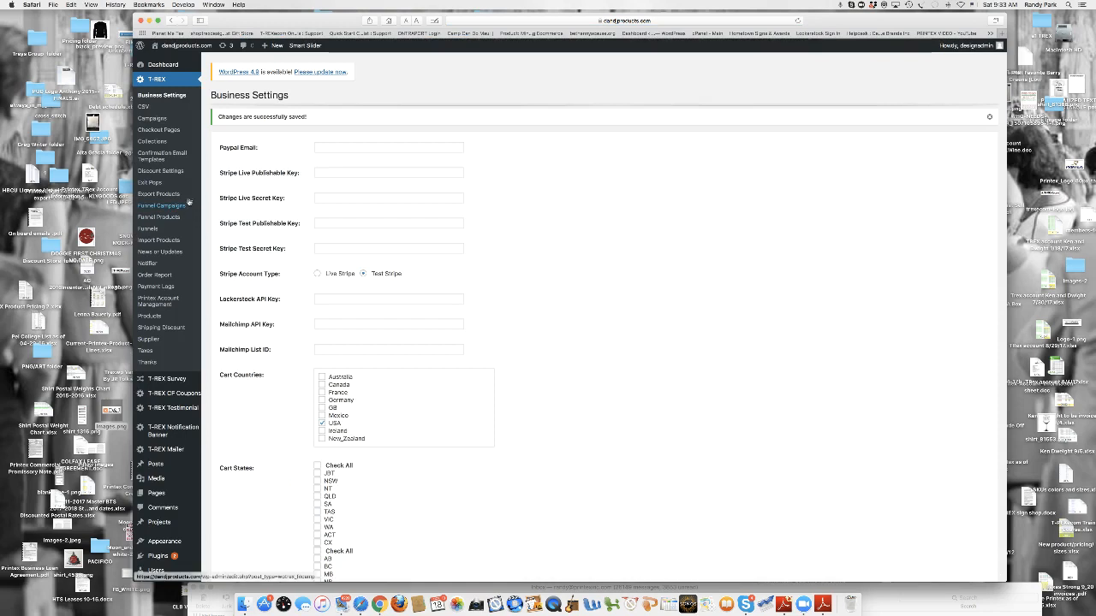
- Visit the live store, check the logo on the My Snowman product page under Apparel and return to the home page
mouse_move(182, 51)
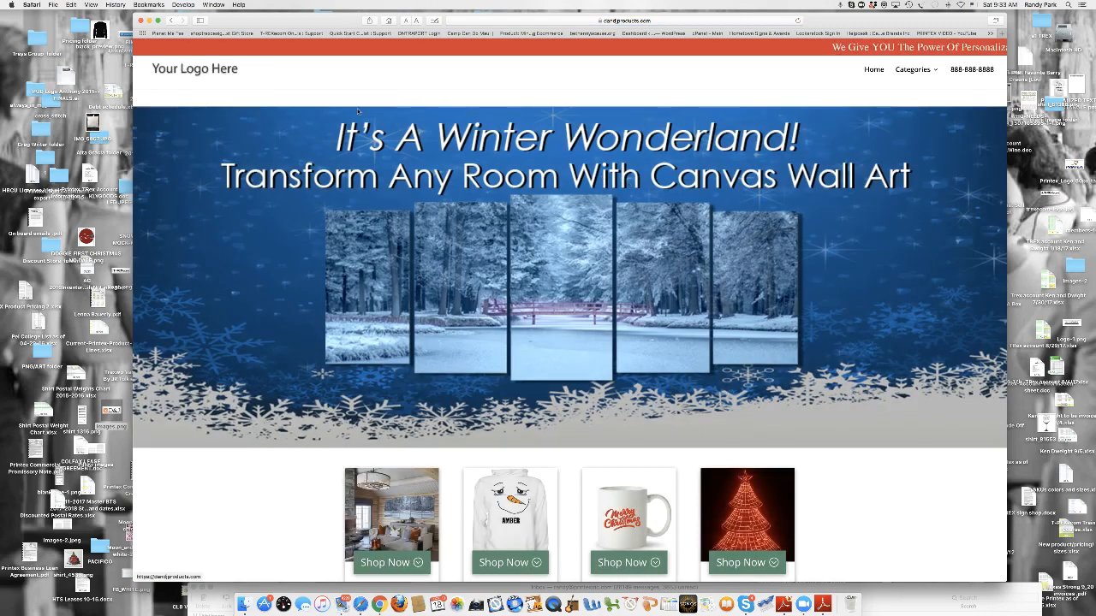
click(510, 563)
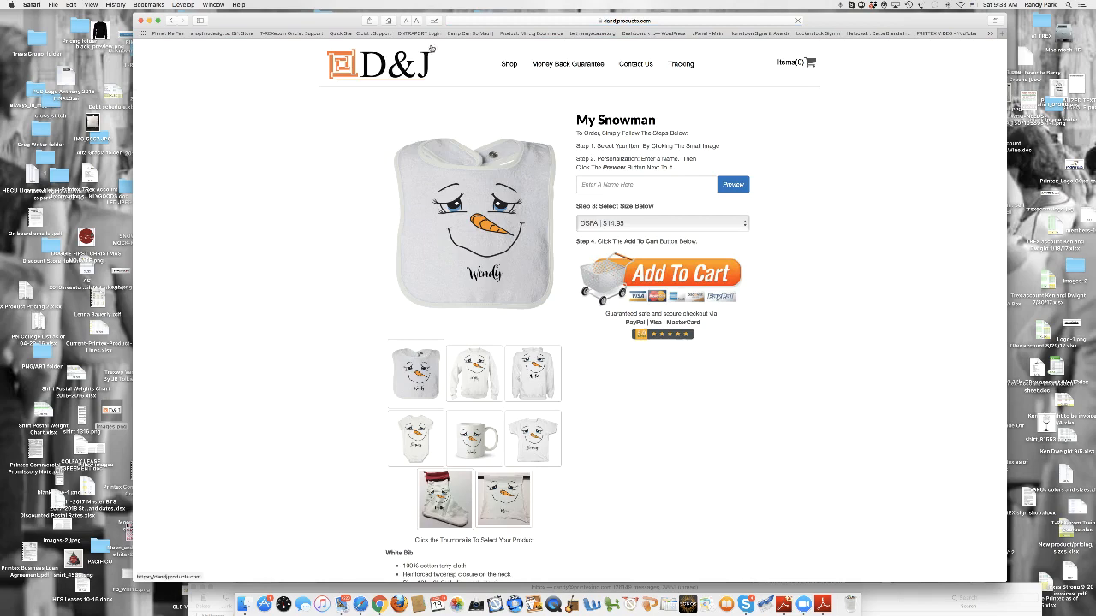
scroll(956, 369, down, 5)
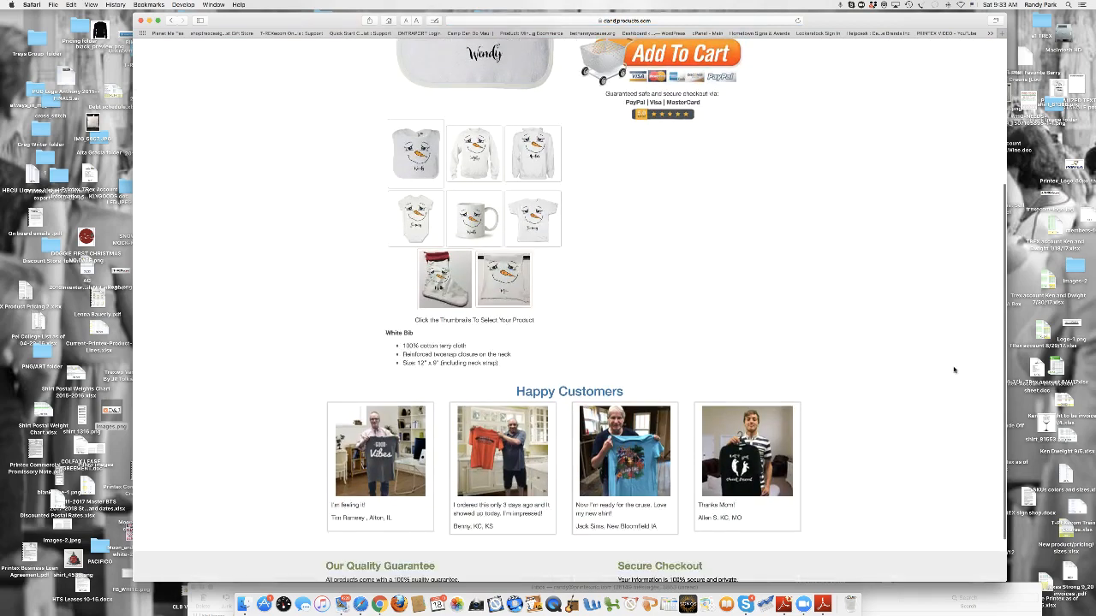
scroll(957, 360, up, 5)
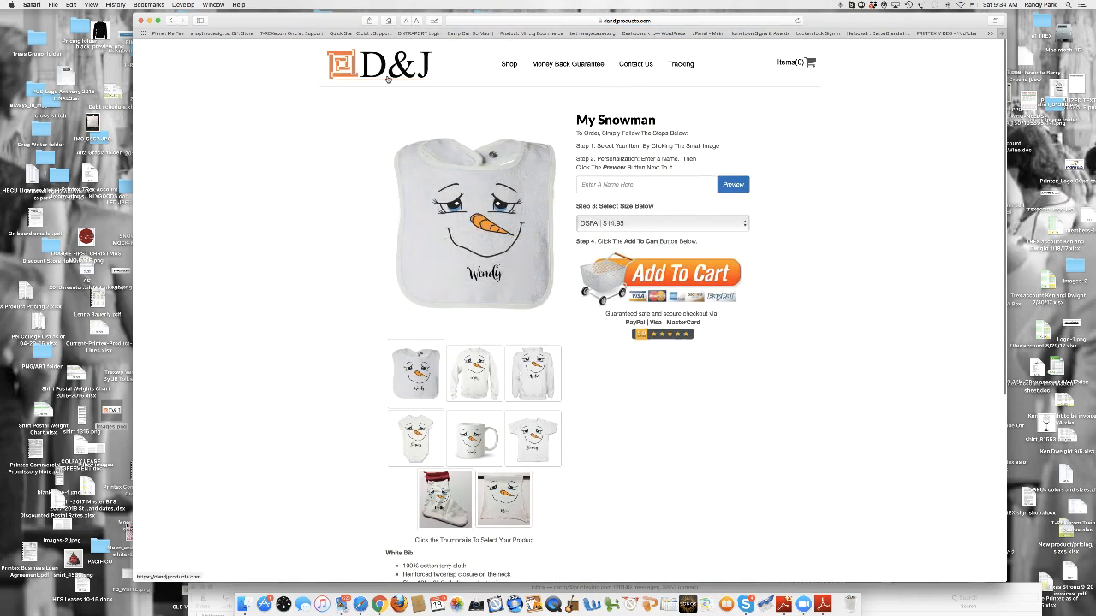
click(171, 19)
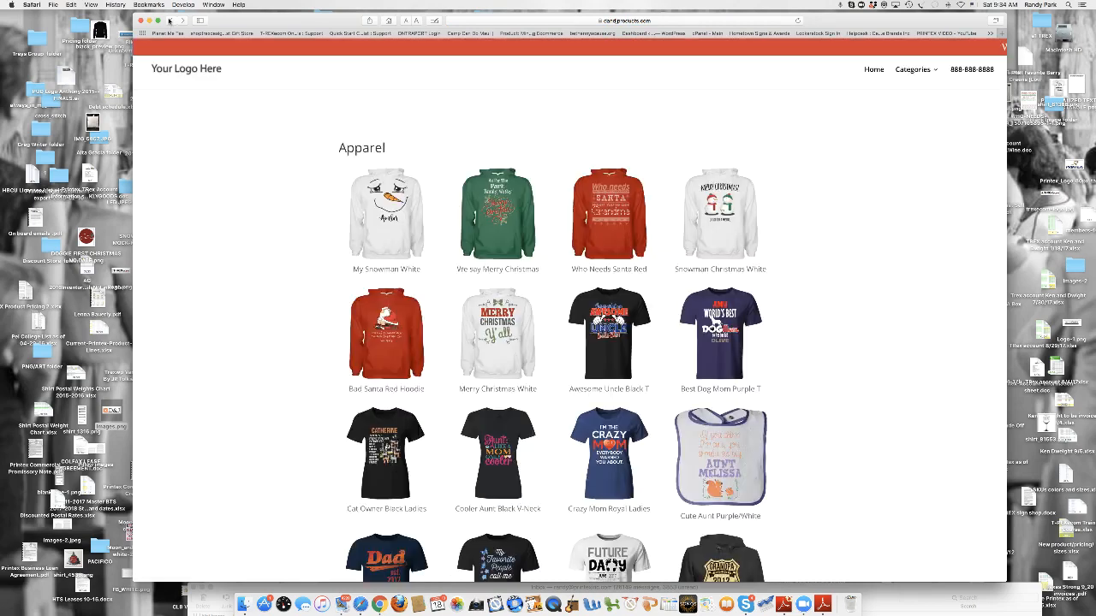
click(170, 20)
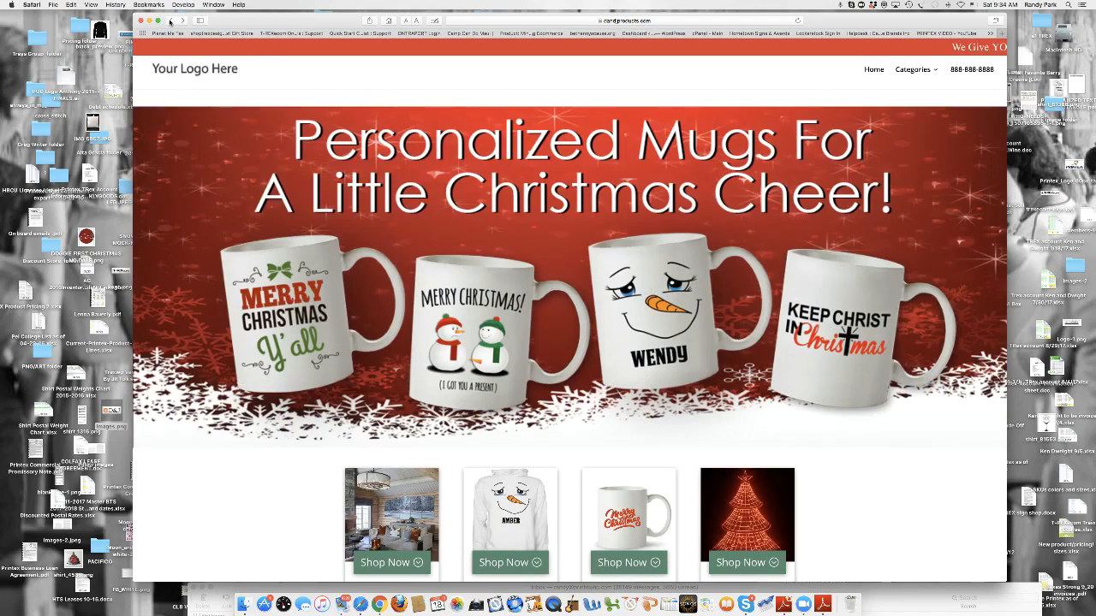